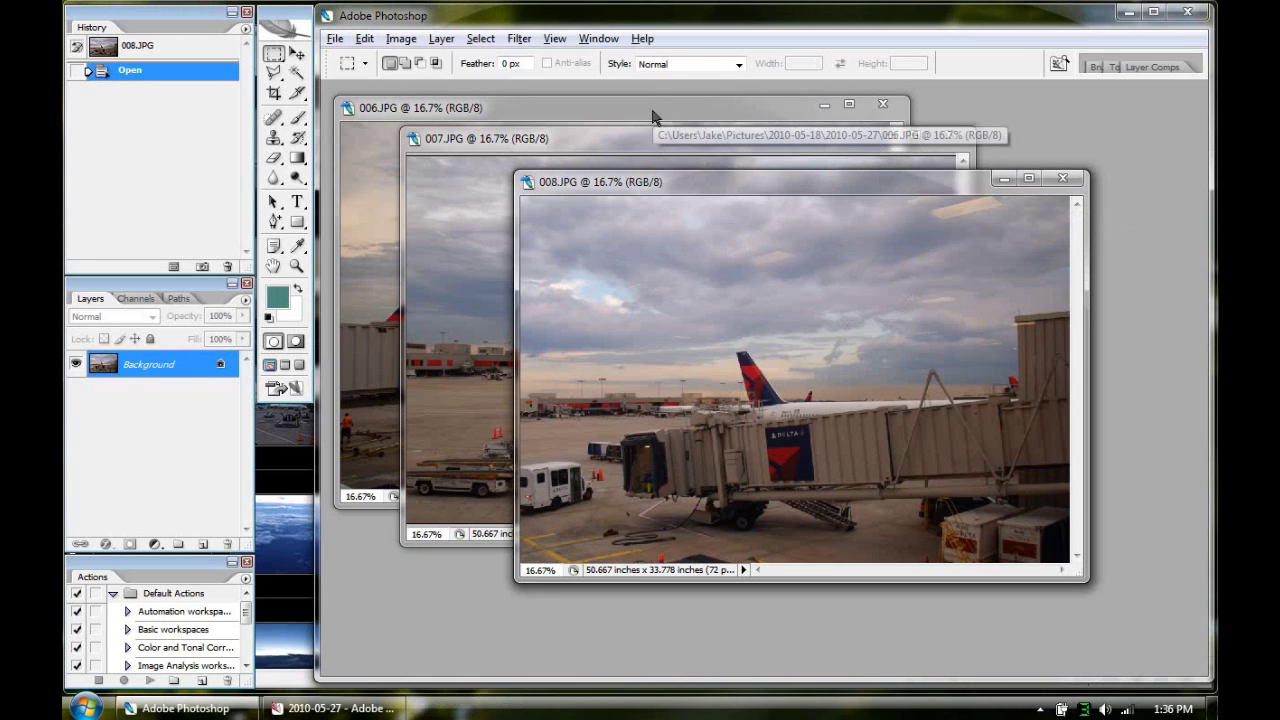
Step: Bring 006.JPG, 007.JPG and 008.JPG to the front in turn to compare them
click(556, 122)
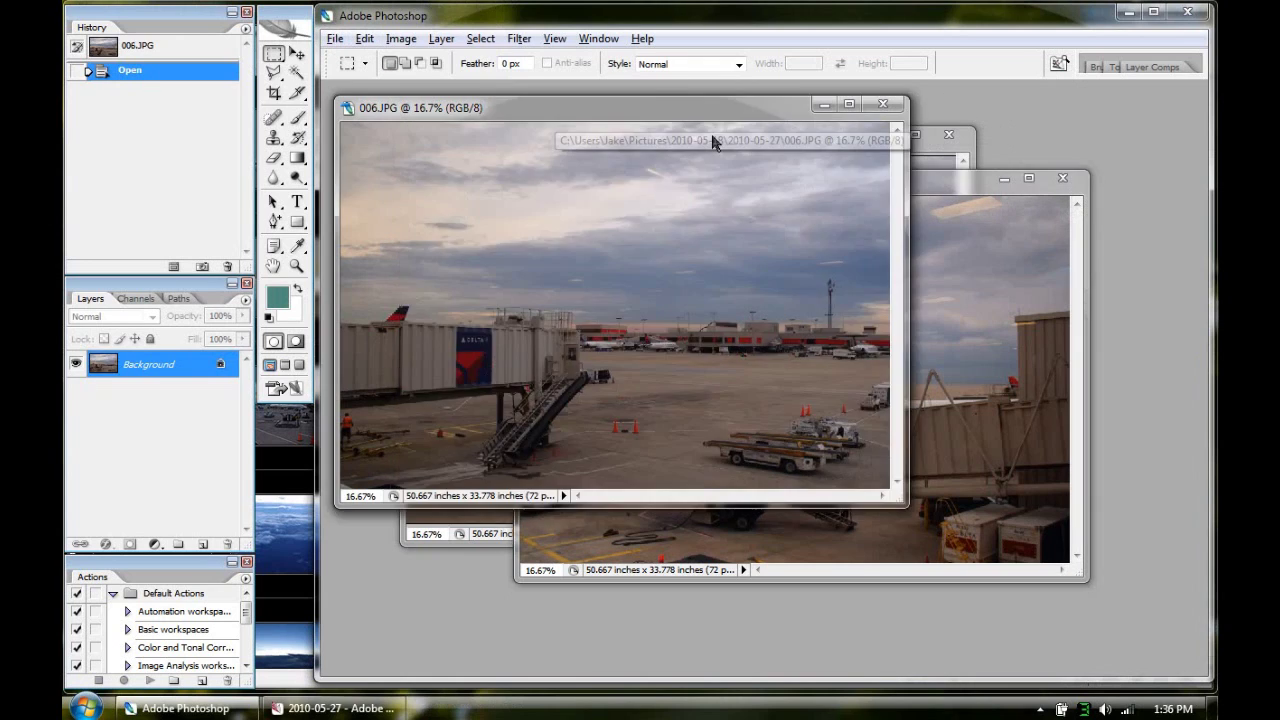
click(968, 162)
click(1066, 275)
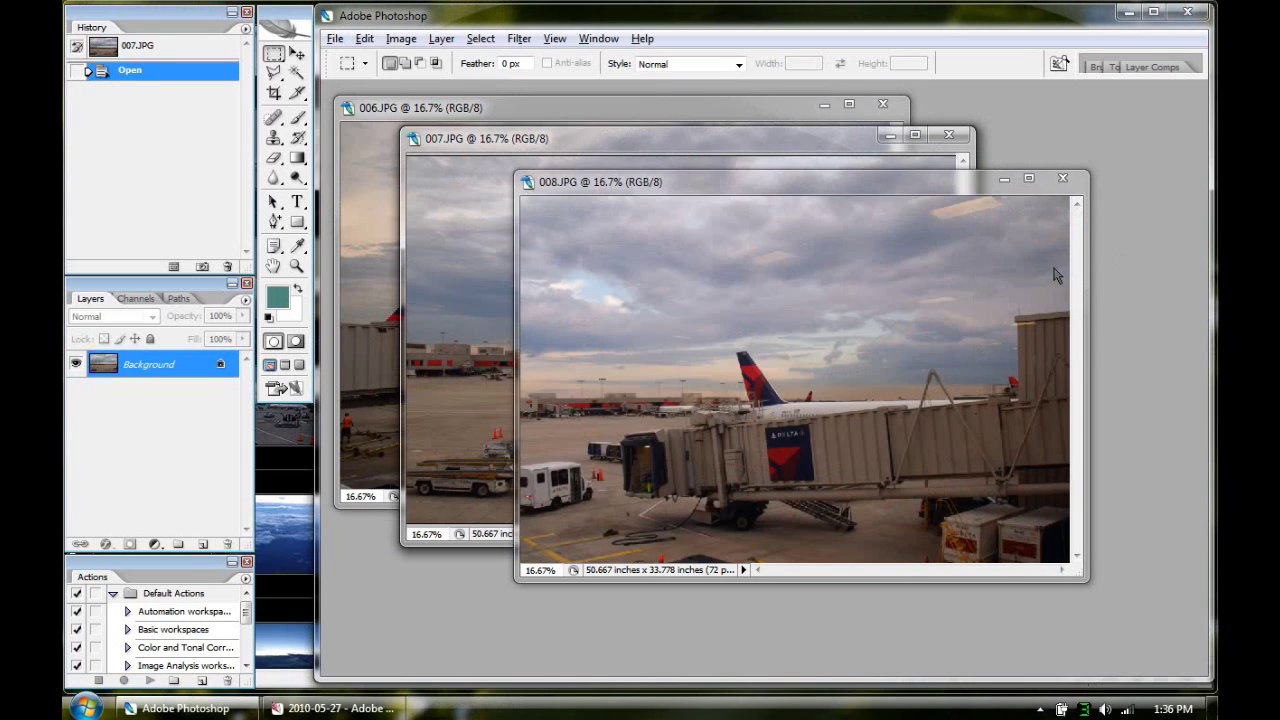
Step: Rearrange the three photo windows into an overlapping cascade with 008.JPG on top
drag(853, 186, 868, 173)
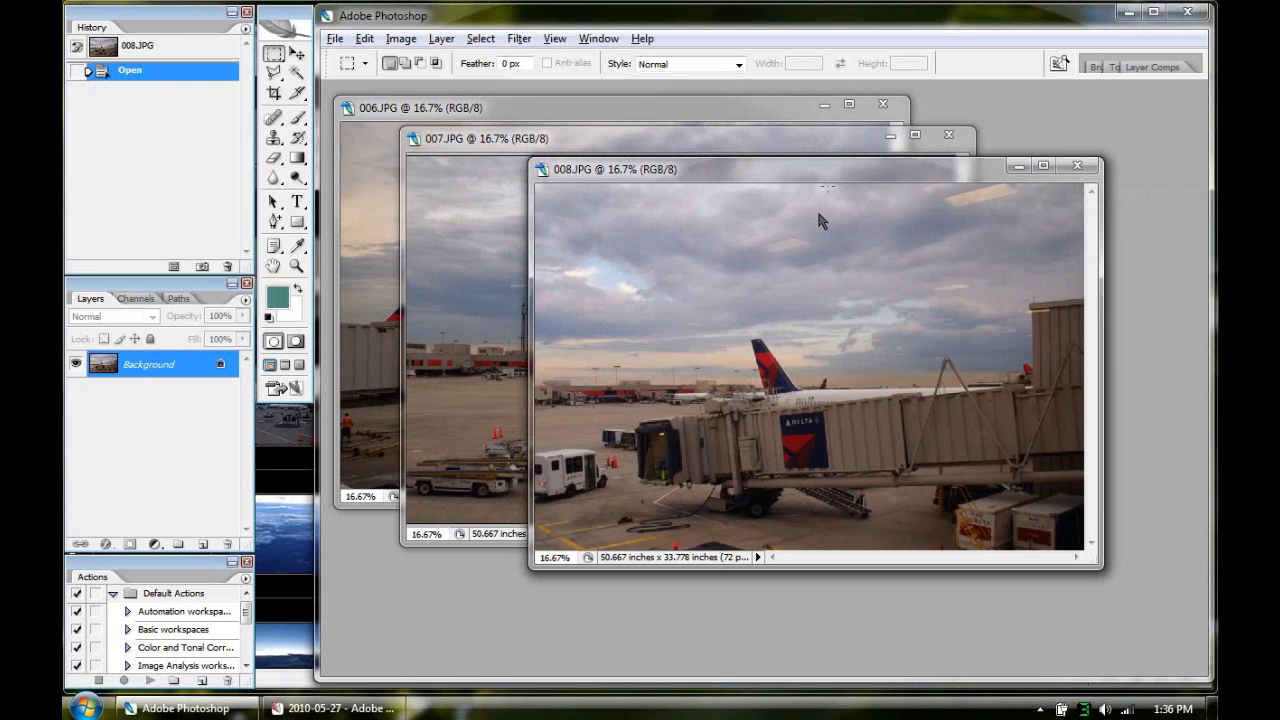
drag(810, 160, 1150, 82)
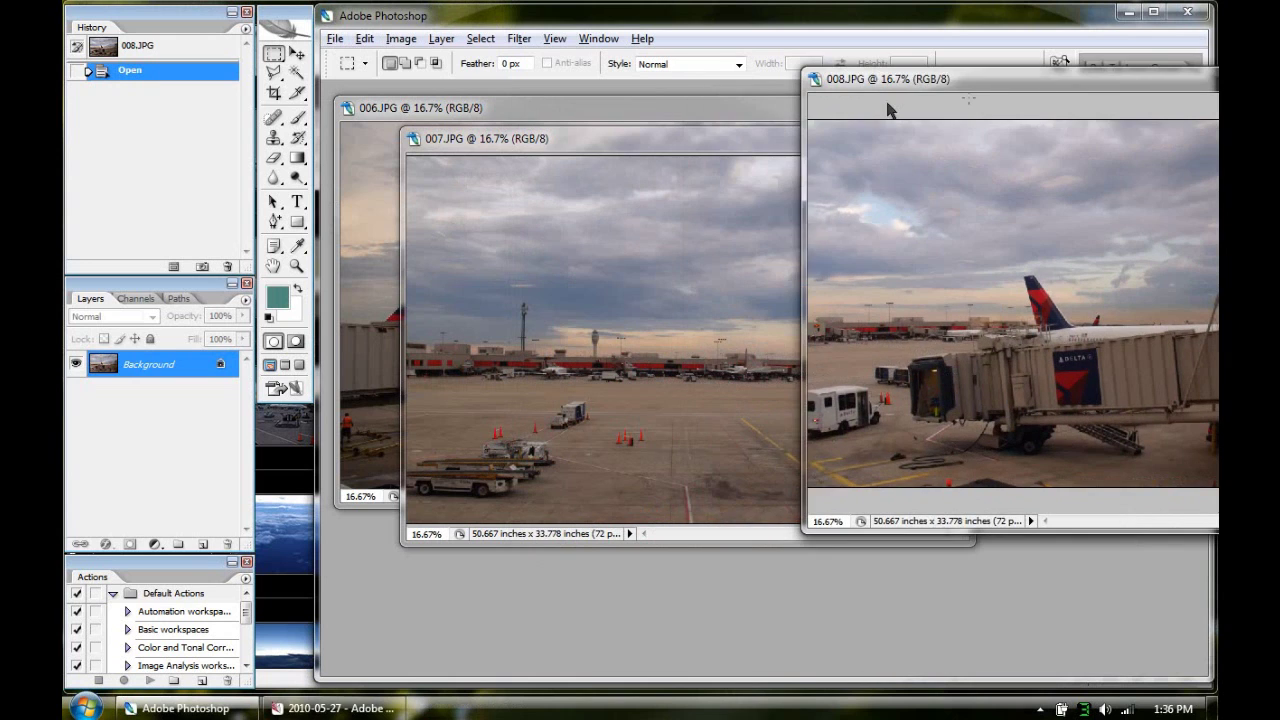
click(713, 153)
drag(713, 153, 596, 122)
click(994, 83)
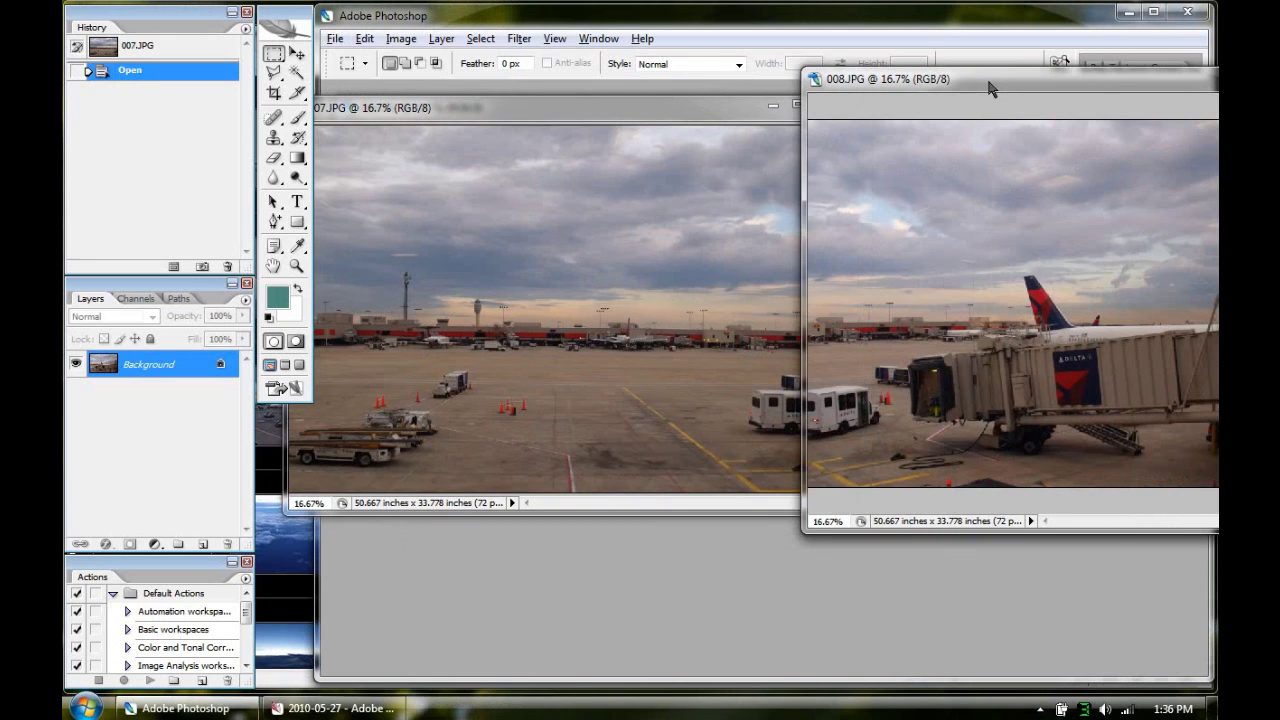
drag(994, 83, 960, 90)
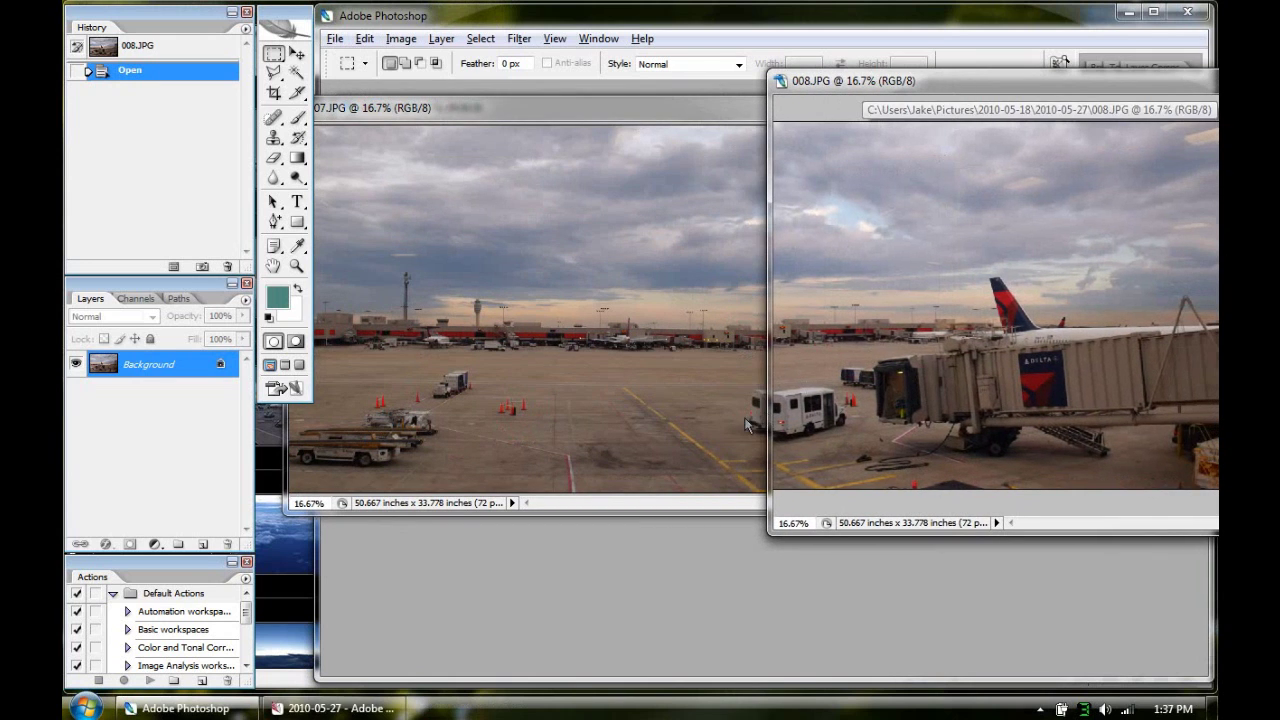
mouse_move(915, 81)
mouse_down()
mouse_move(1015, 88)
mouse_move(912, 87)
mouse_up()
drag(663, 114, 781, 223)
drag(965, 91, 768, 214)
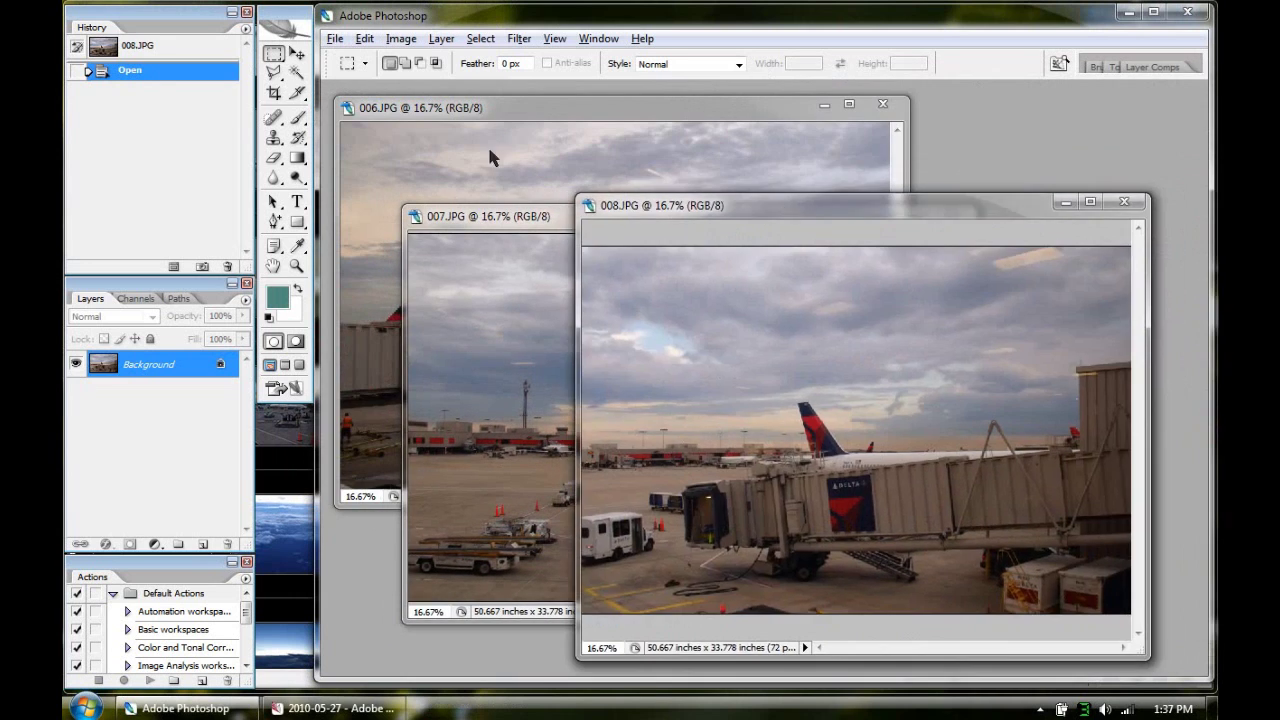
click(334, 40)
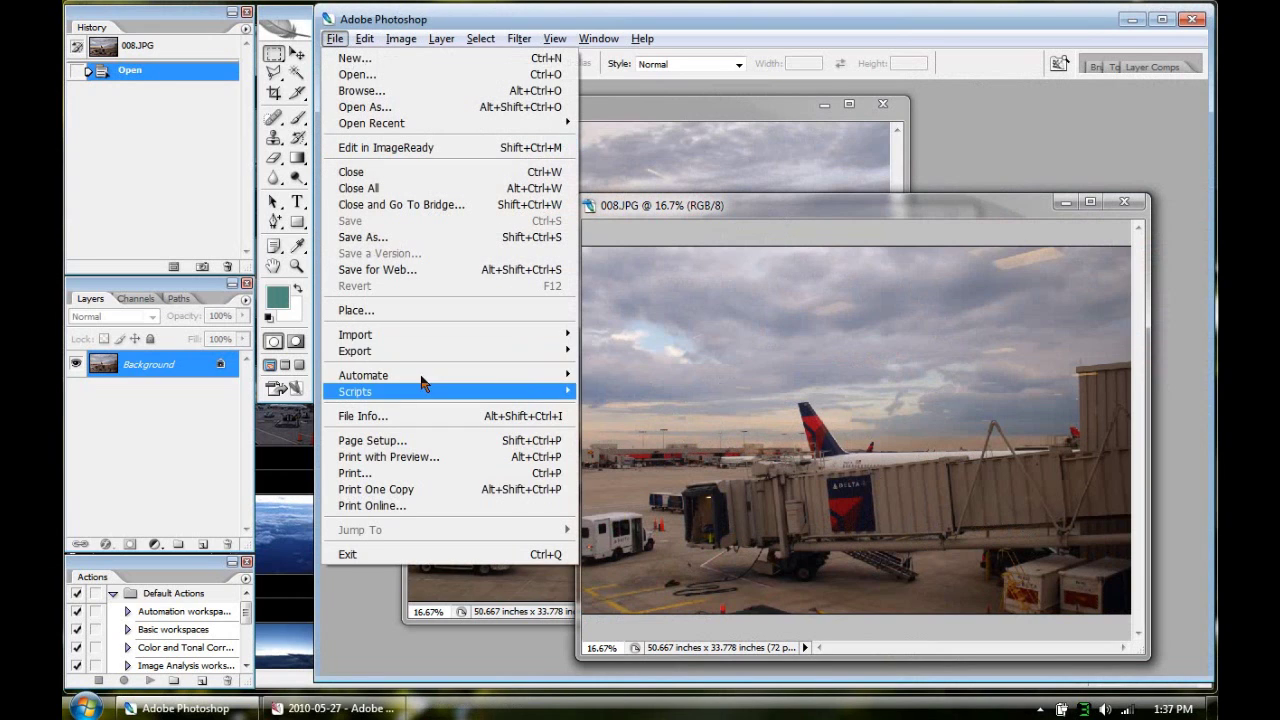
Step: Run Photomerge on the open files with 'Attempt to Automatically Arrange' left unchecked
mouse_move(440, 355)
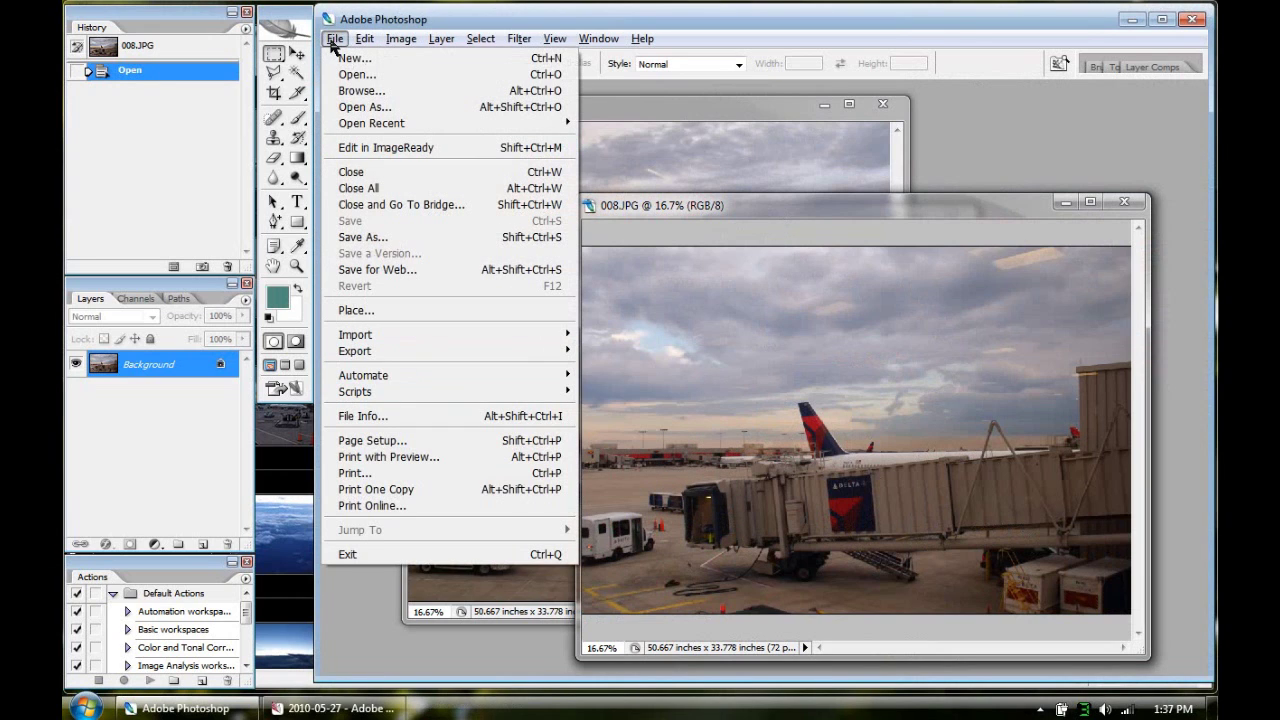
click(334, 40)
click(334, 40)
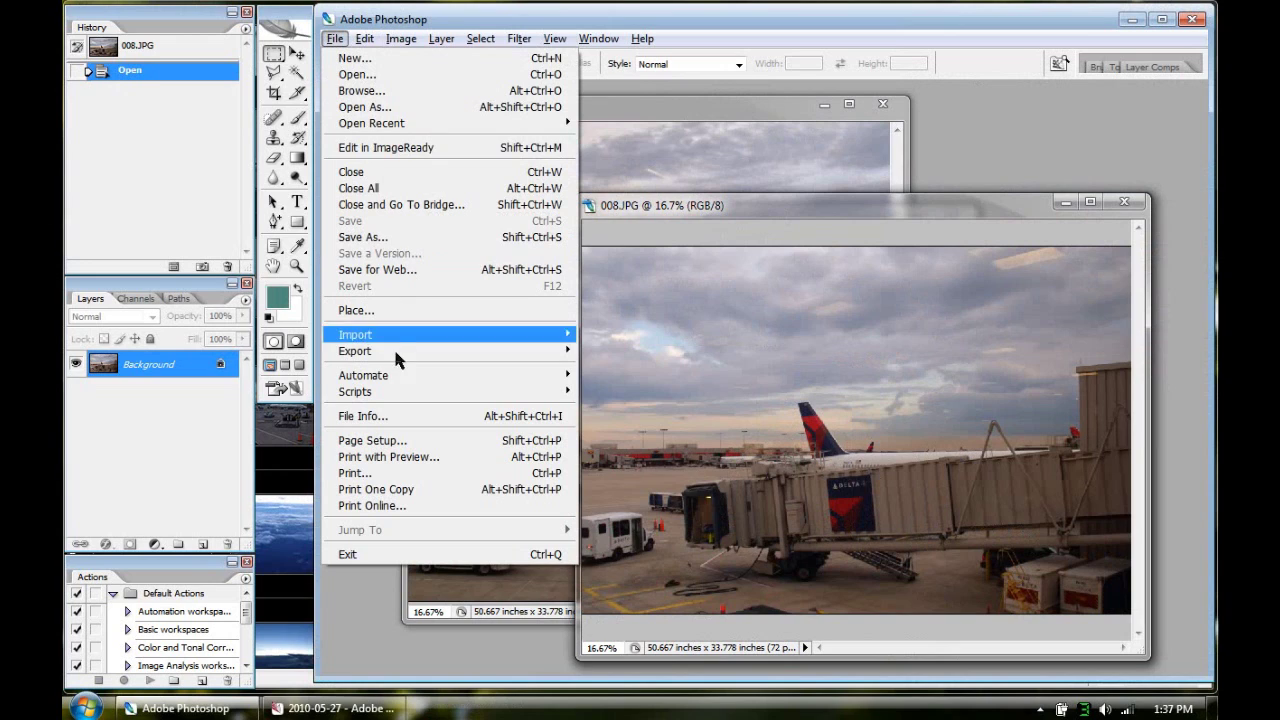
mouse_move(405, 385)
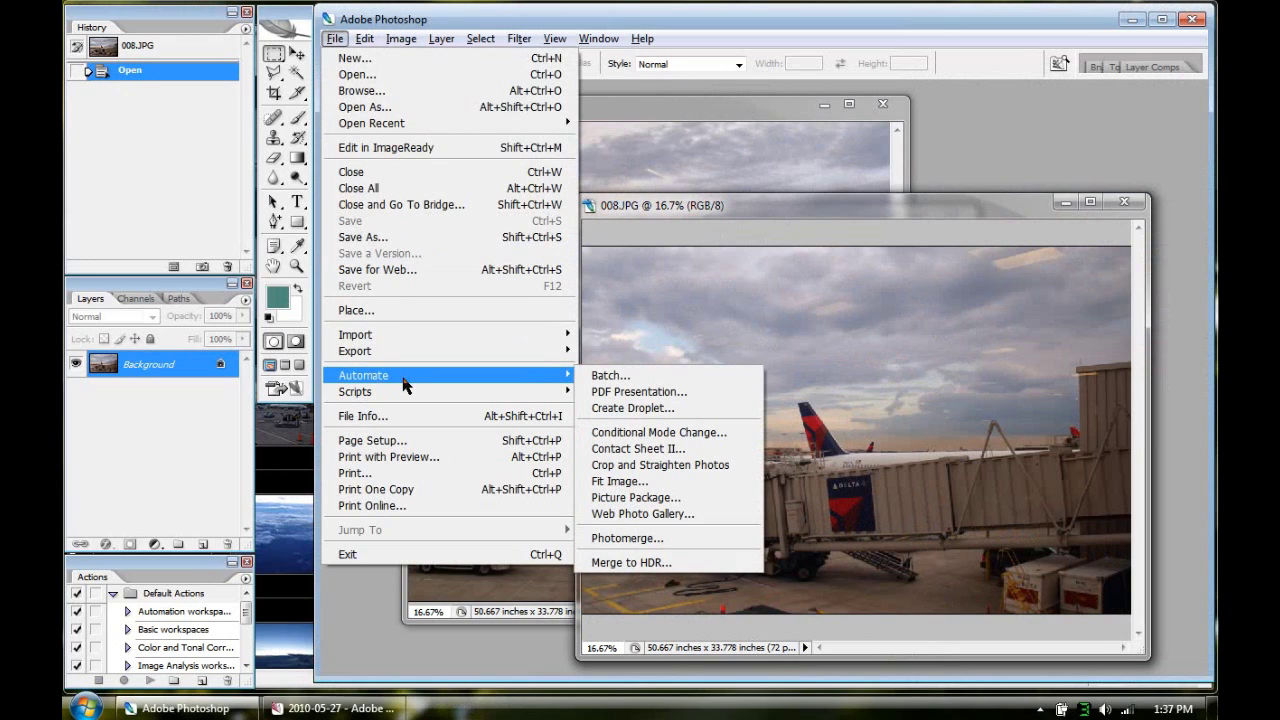
click(645, 539)
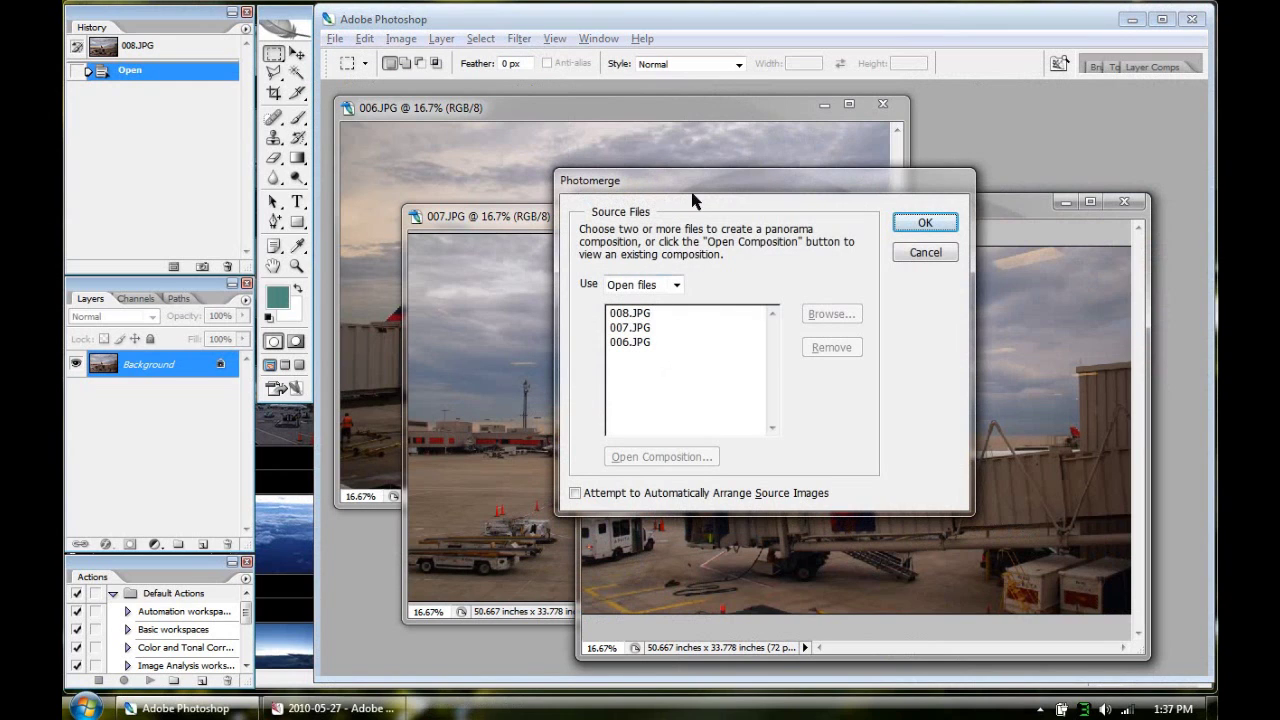
drag(709, 189, 854, 259)
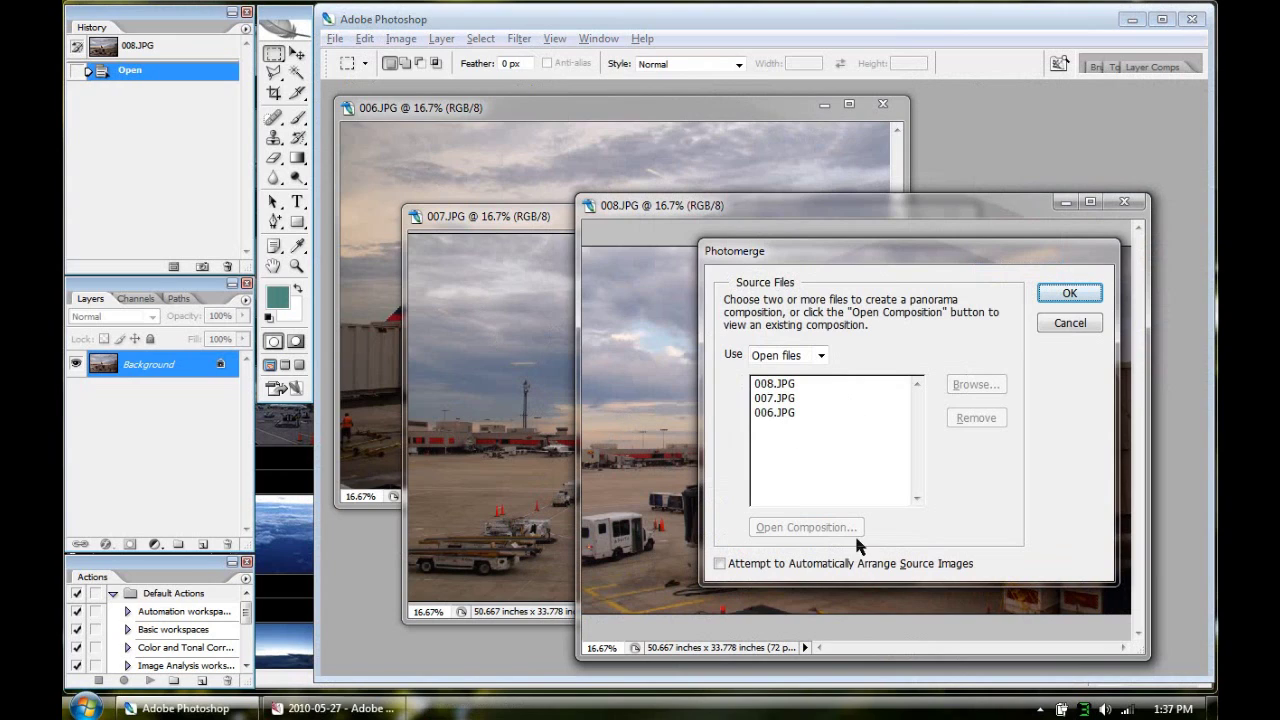
click(752, 567)
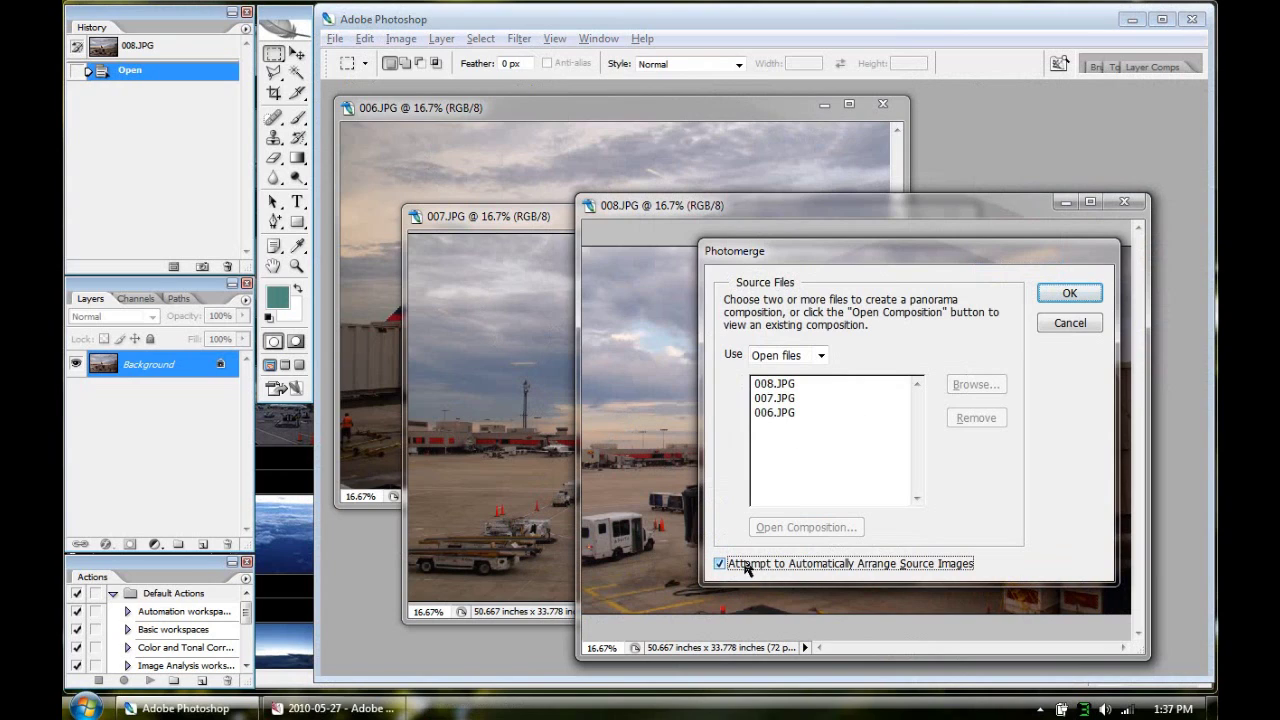
click(752, 567)
click(1068, 300)
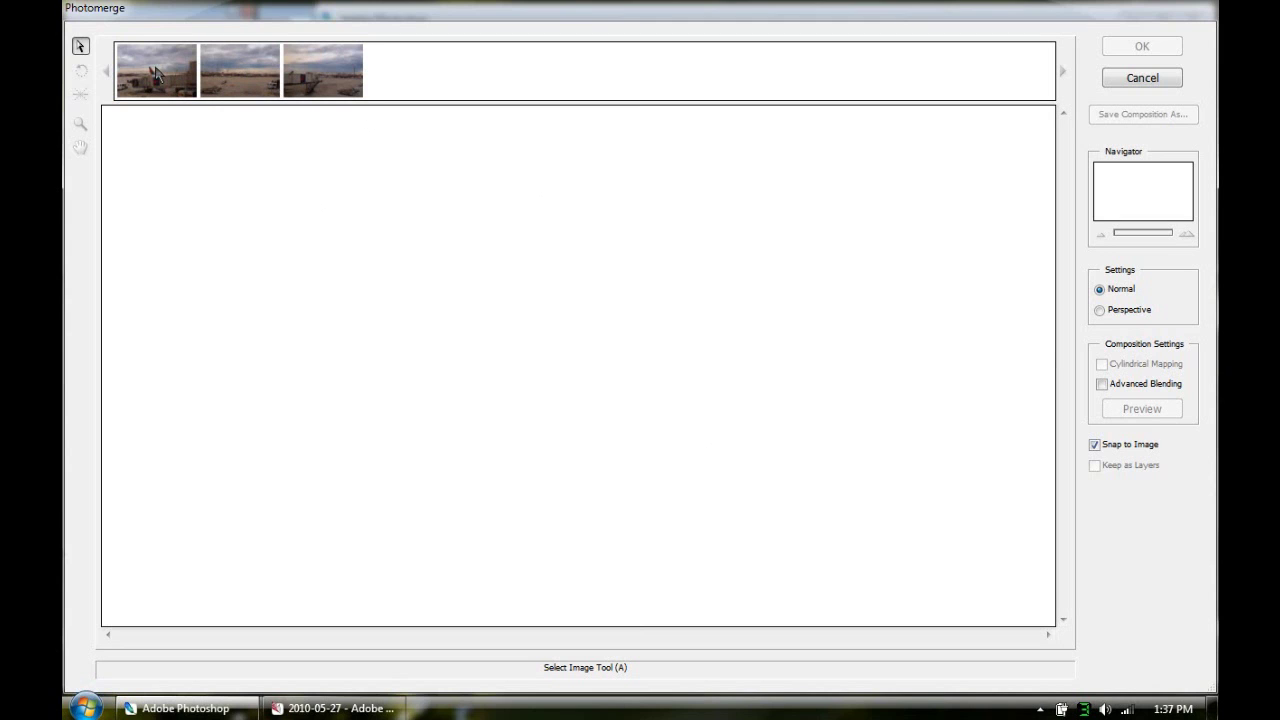
Step: Place the 008, 007 and 006 thumbnails into the work area so they join left to right
drag(155, 75, 878, 390)
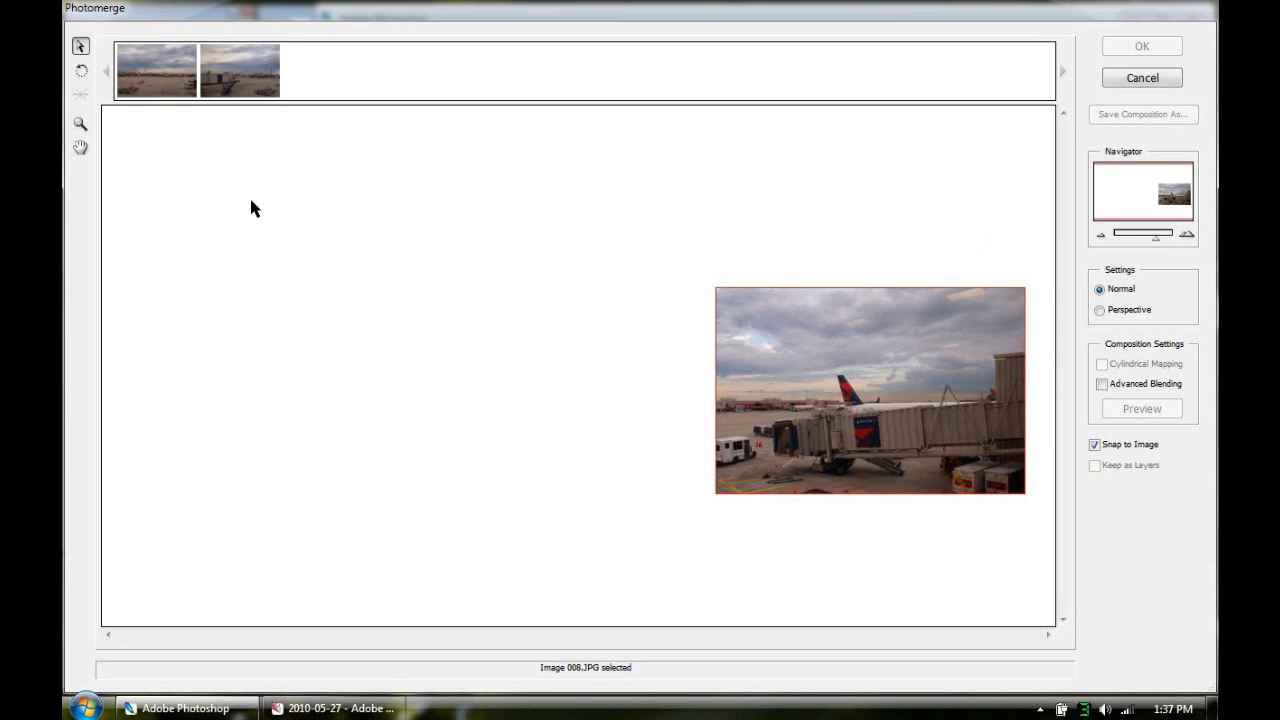
drag(240, 70, 657, 377)
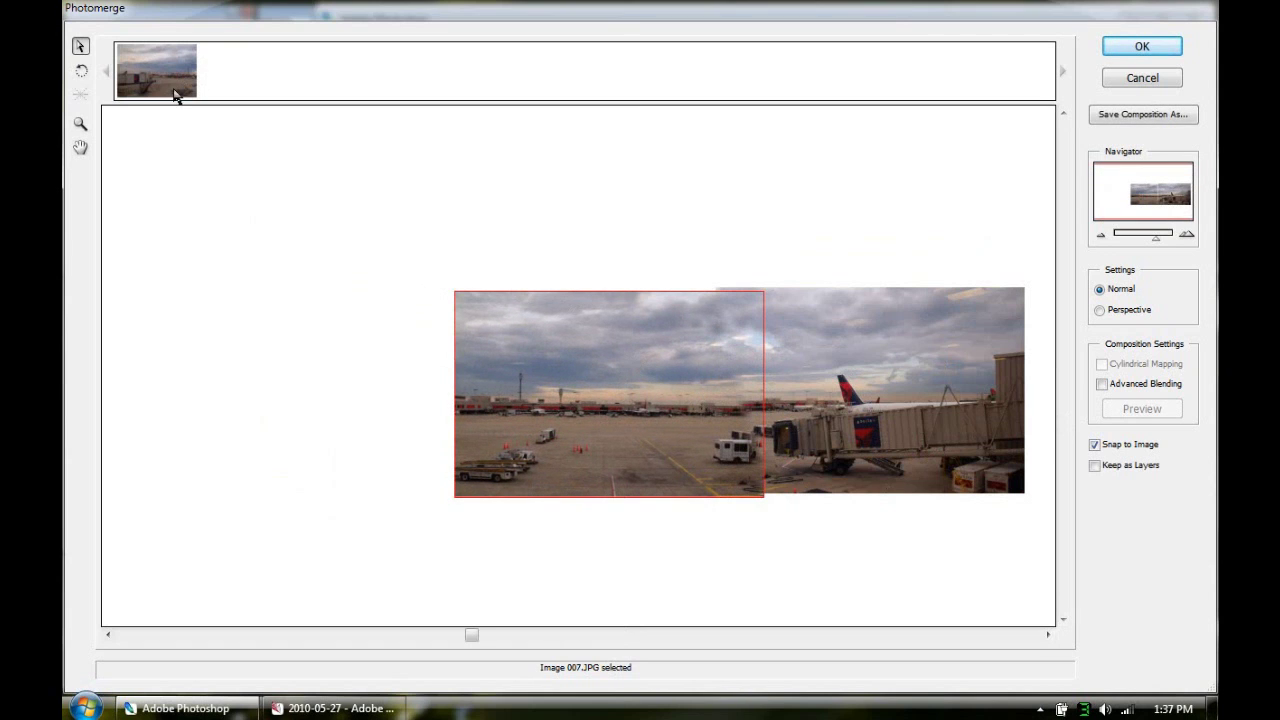
drag(175, 94, 352, 343)
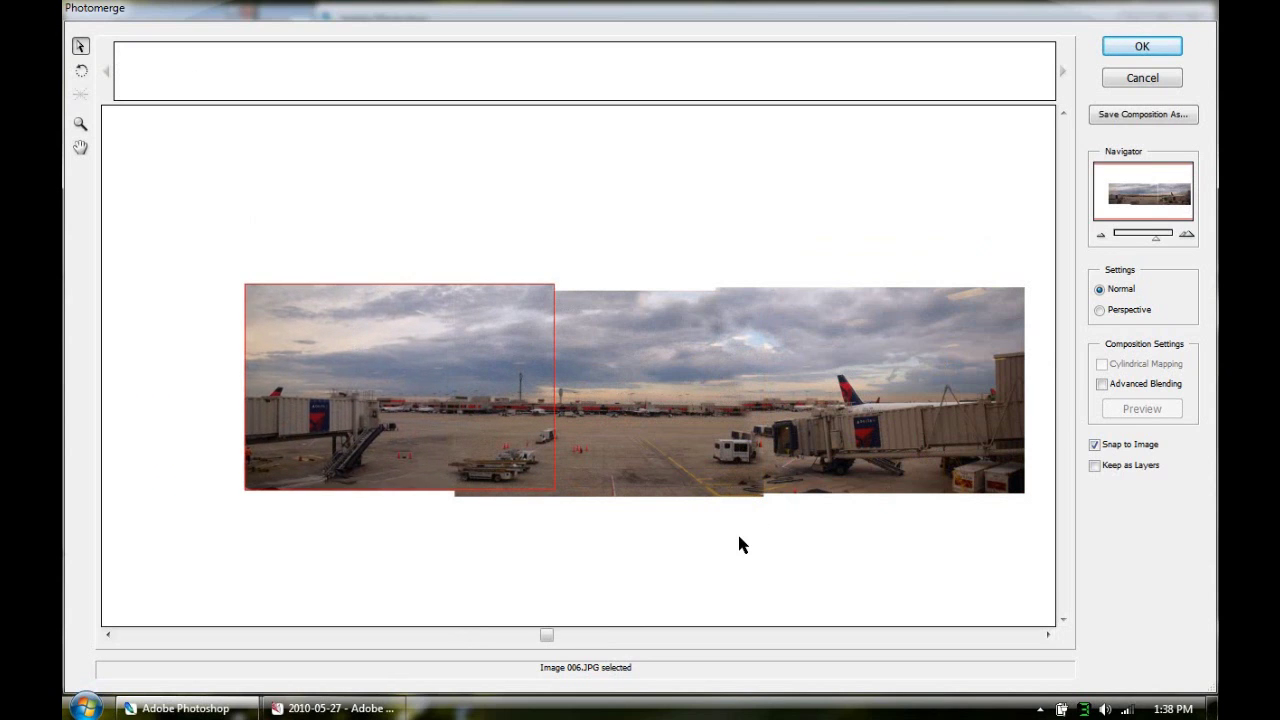
click(589, 584)
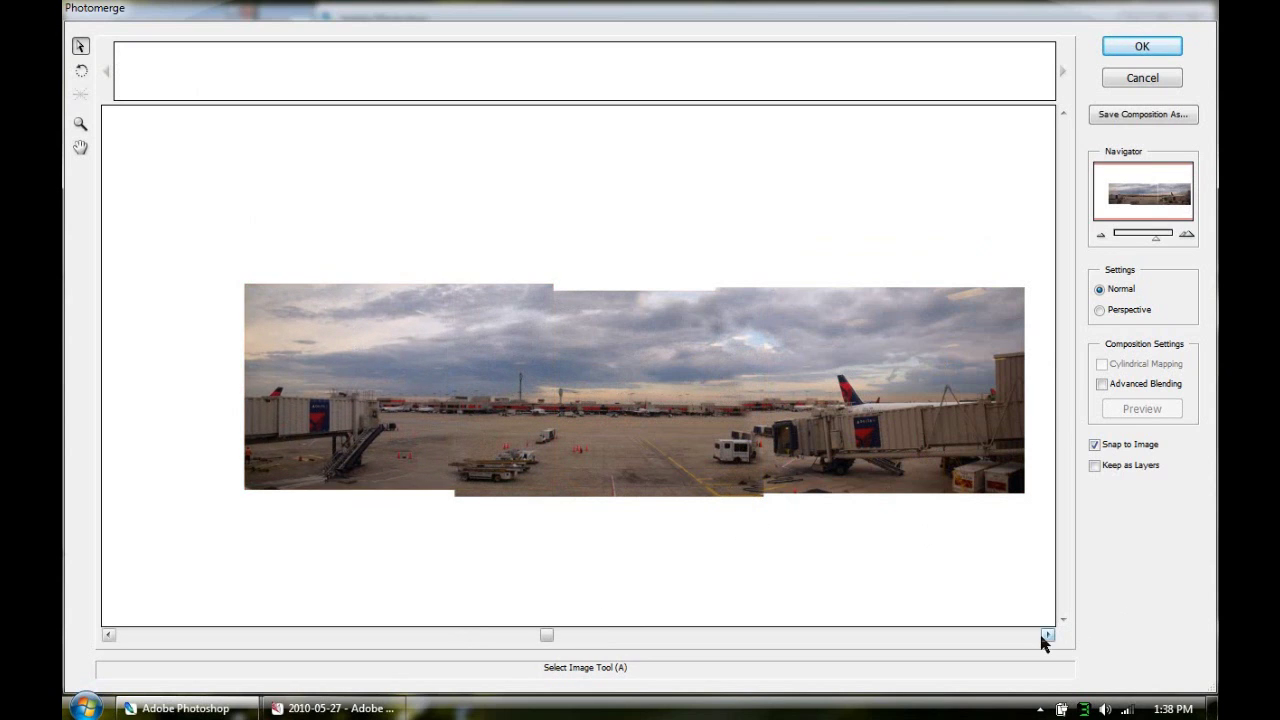
Step: Turn on Keep as Layers in the Photomerge settings
click(1095, 467)
click(1049, 634)
click(1049, 634)
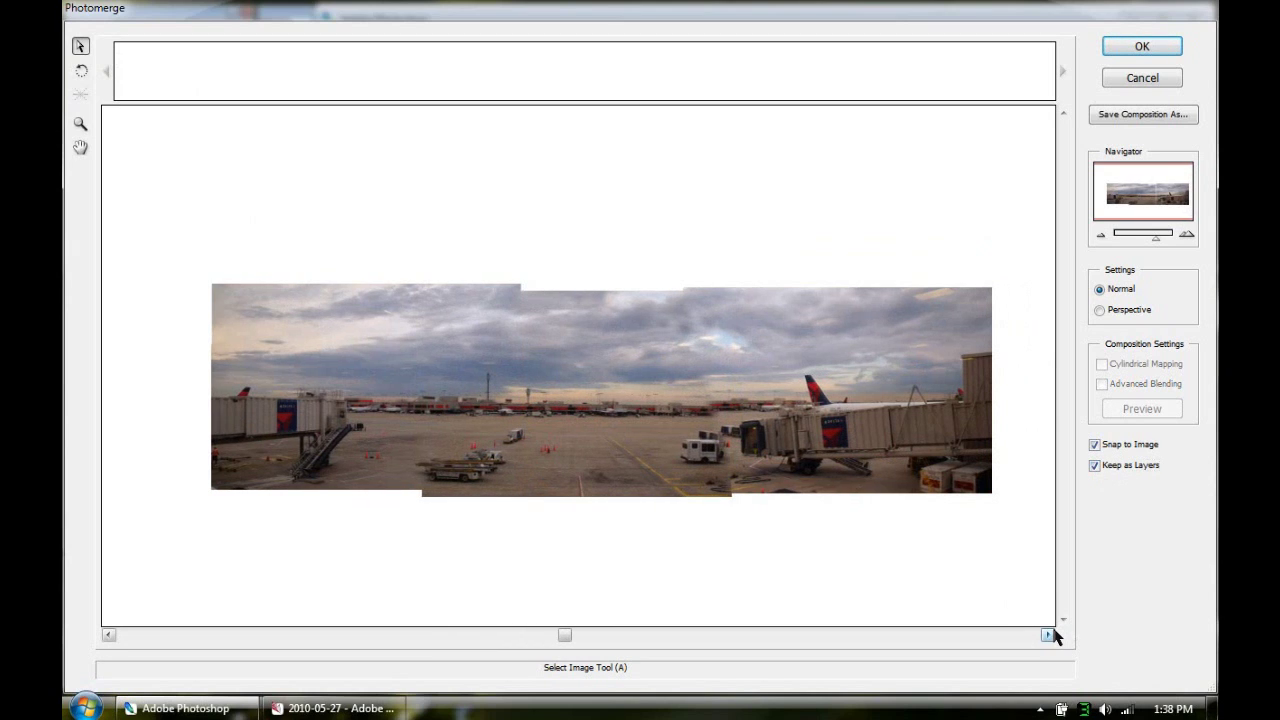
click(1049, 634)
Step: Preview Perspective with Cylindrical Mapping, then return to Normal and build the panorama
click(1126, 311)
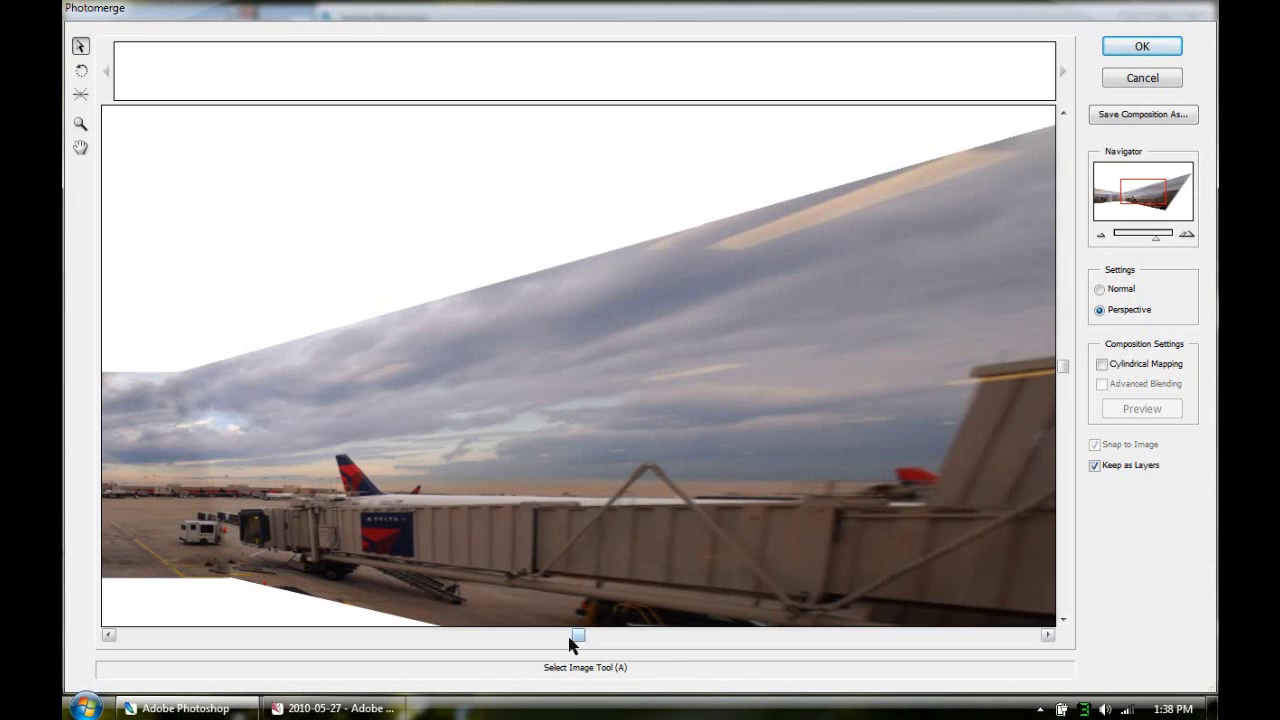
drag(569, 636, 432, 636)
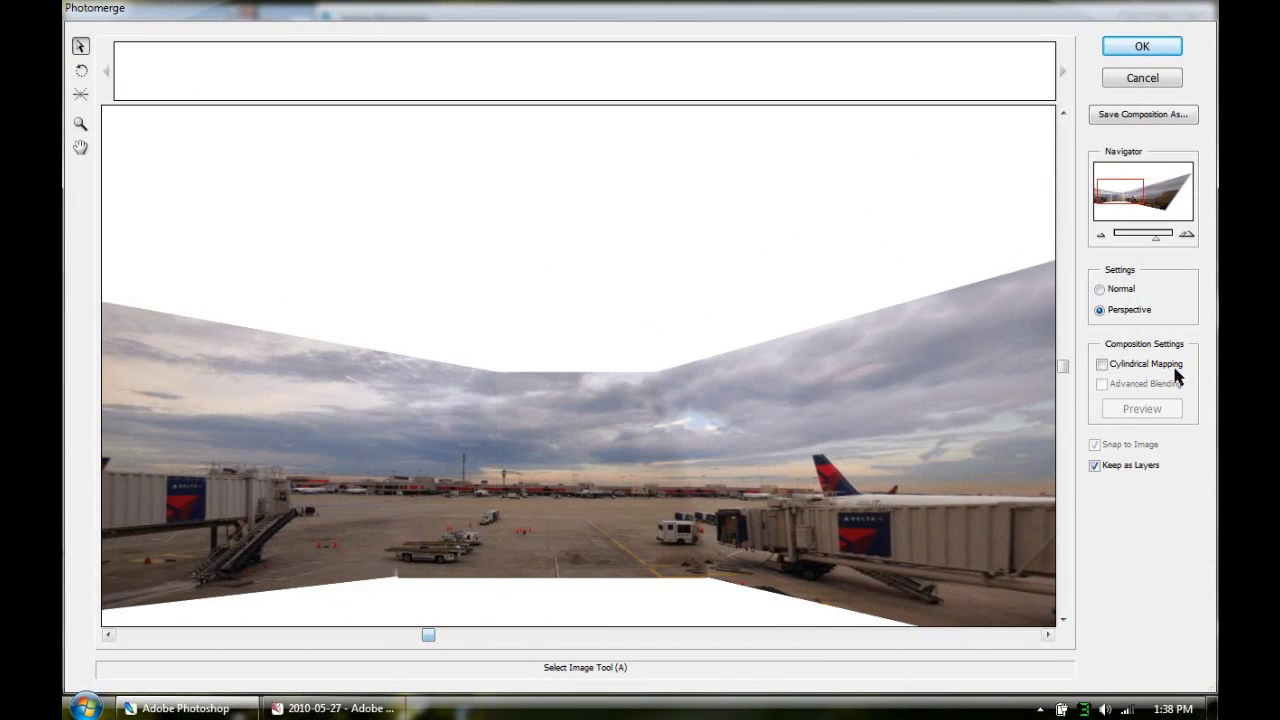
click(1129, 367)
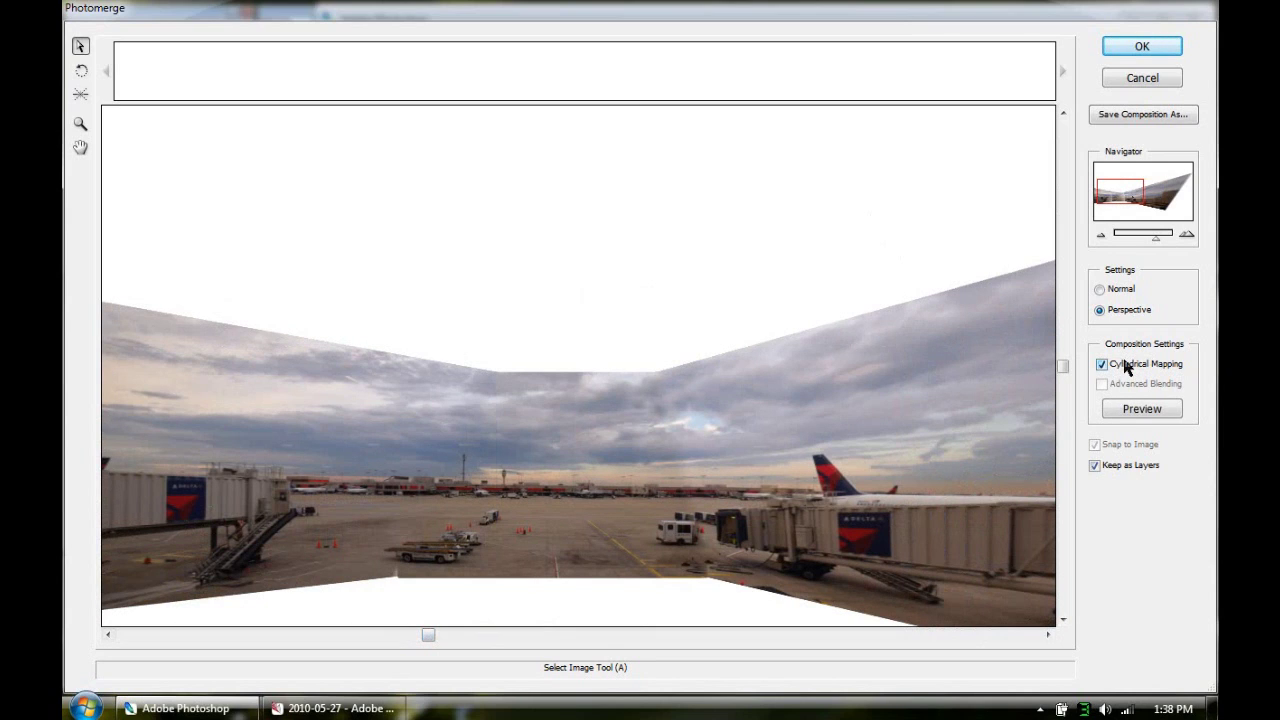
click(1141, 411)
click(1137, 413)
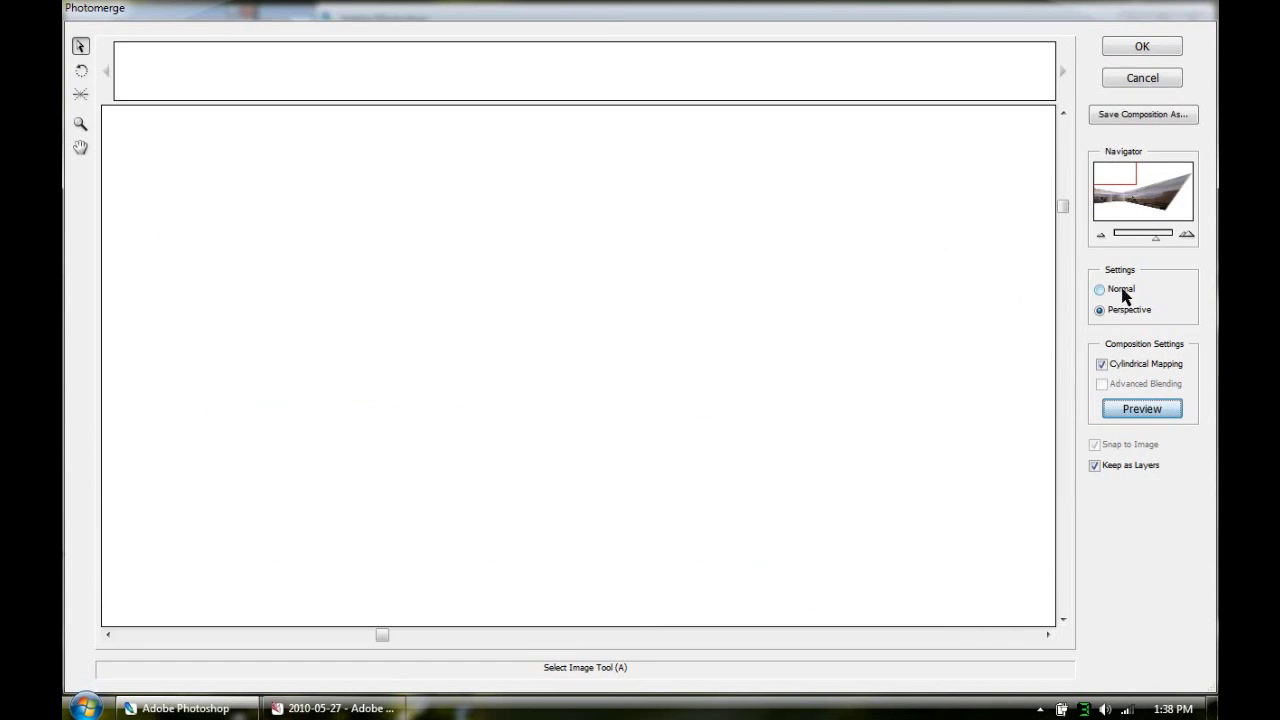
click(1121, 289)
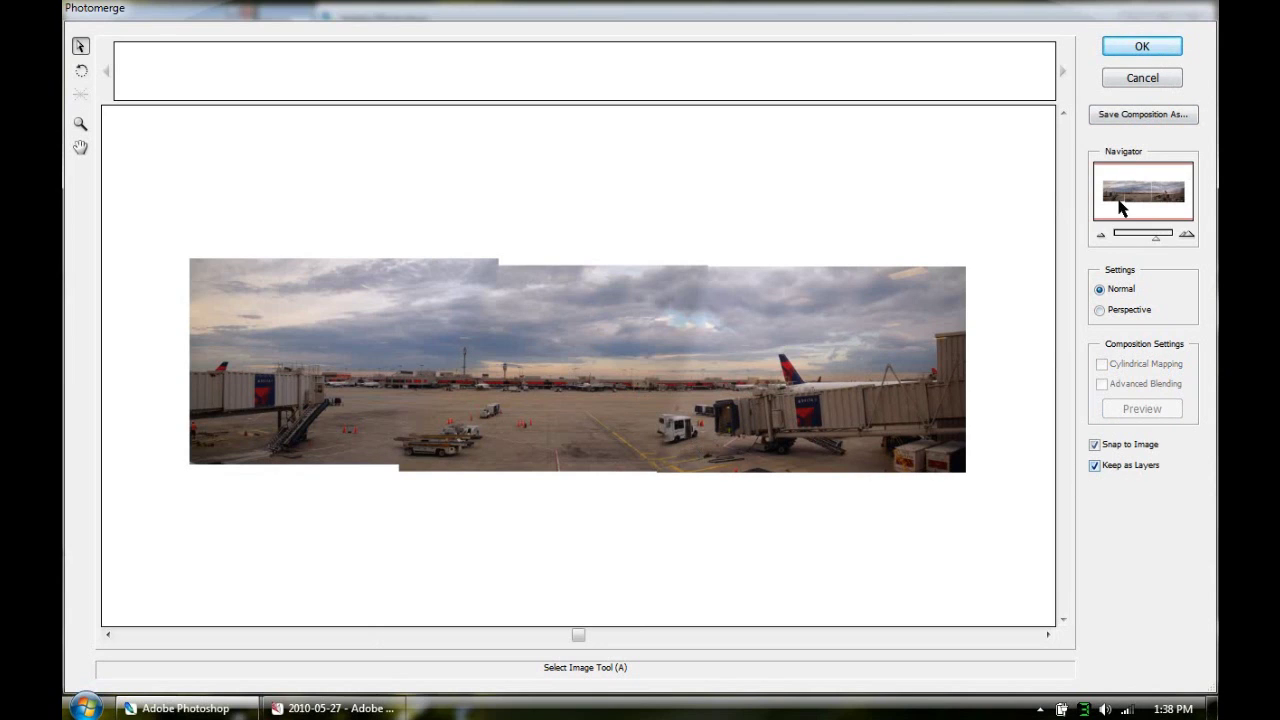
click(1140, 48)
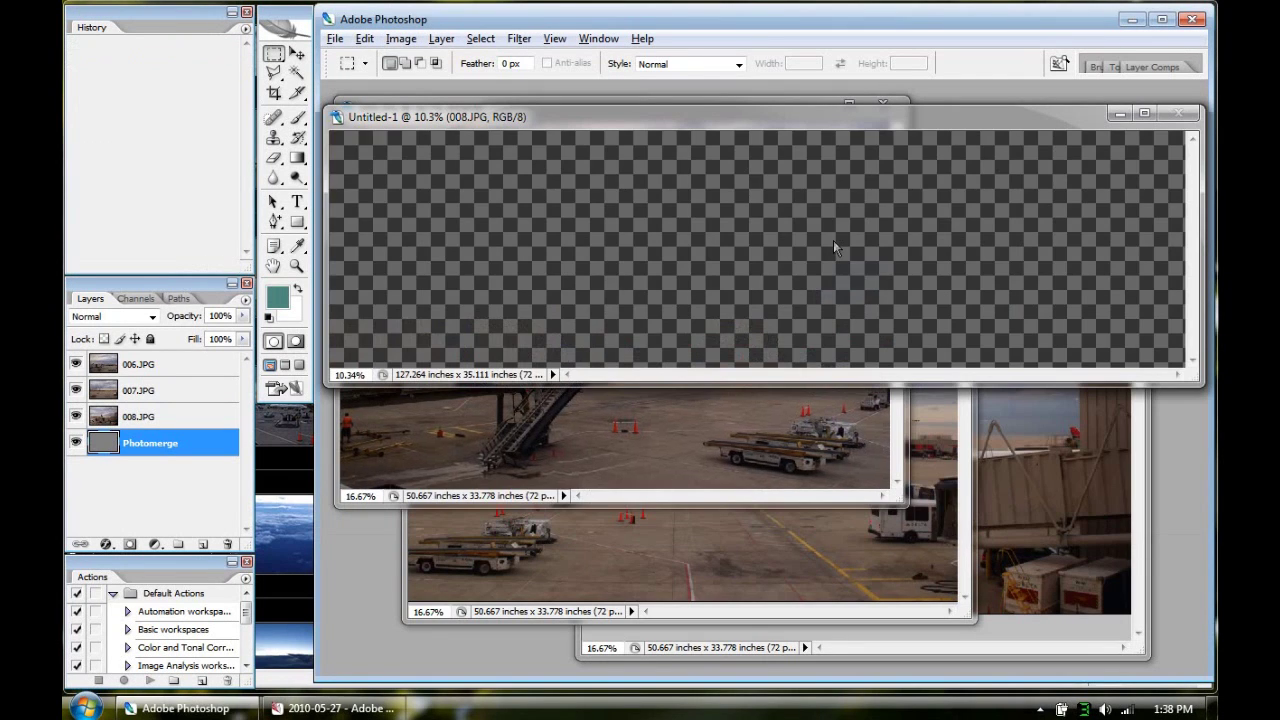
Step: Maximize the Untitled-1 panorama, zoom in to inspect the seams, and select the 006.JPG layer
click(1144, 113)
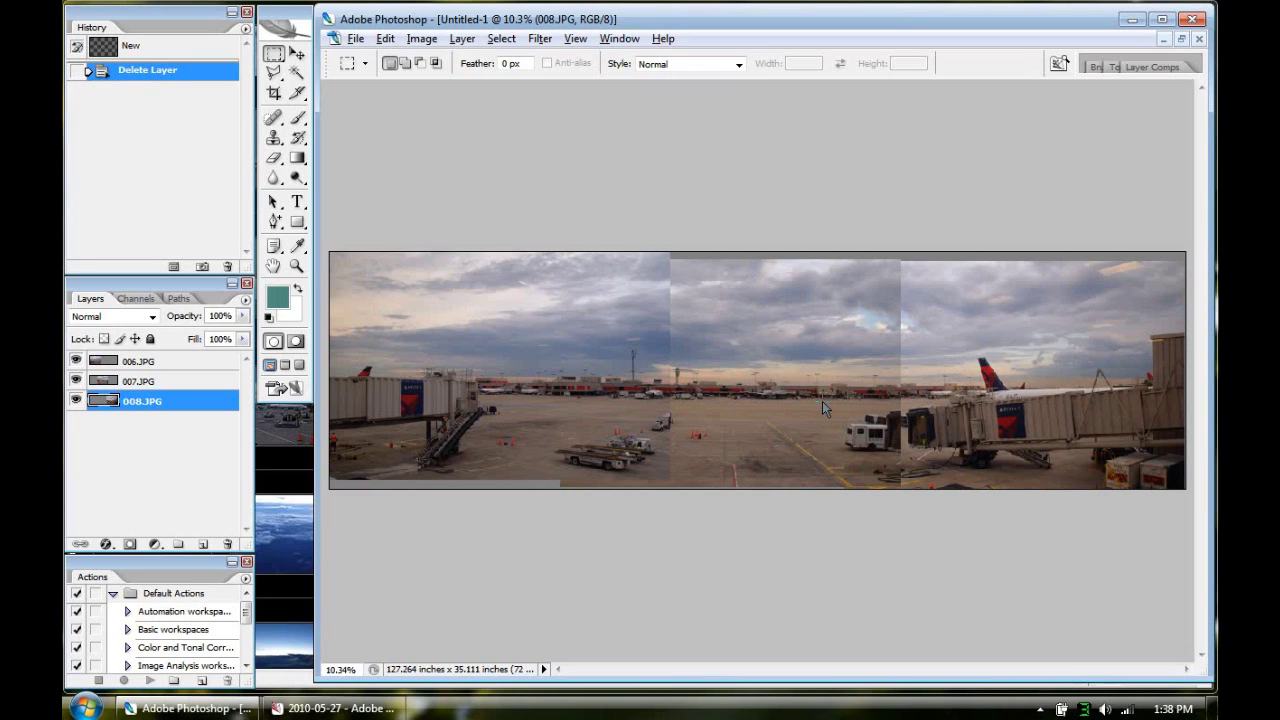
key(ctrl+plus)
key(ctrl+plus)
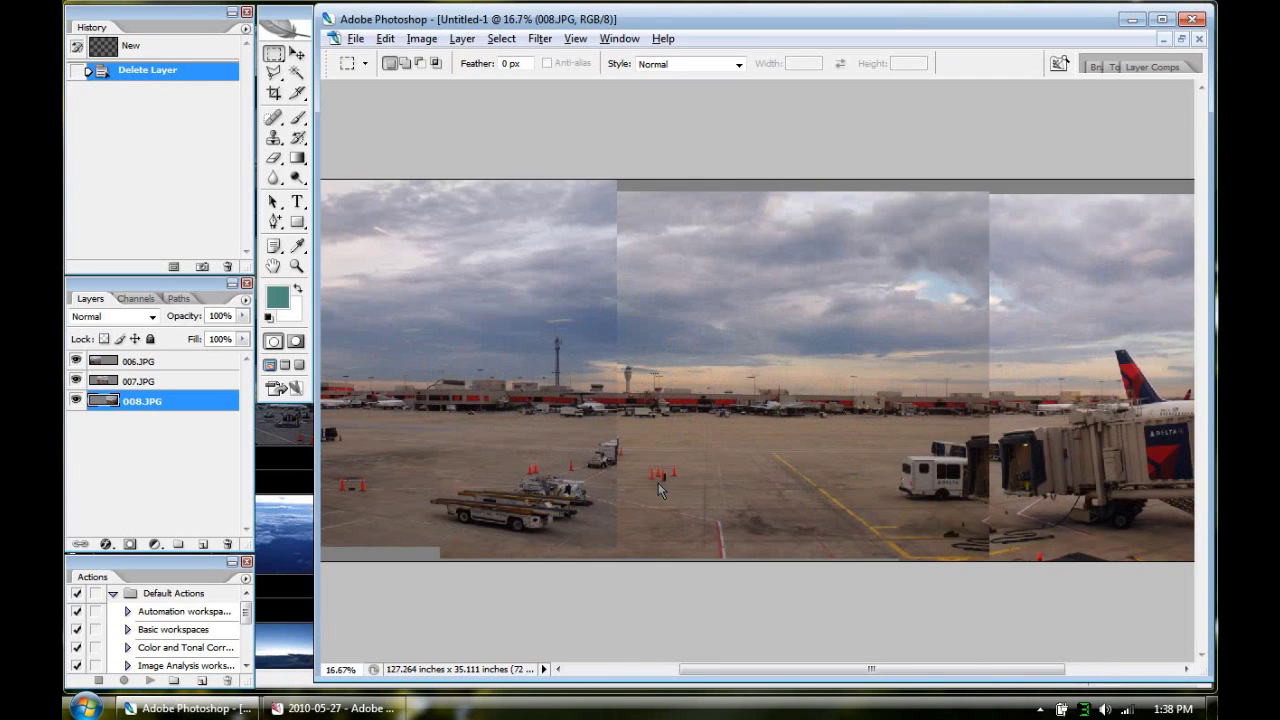
scroll(760, 470, left, 4)
scroll(972, 405, right, 2)
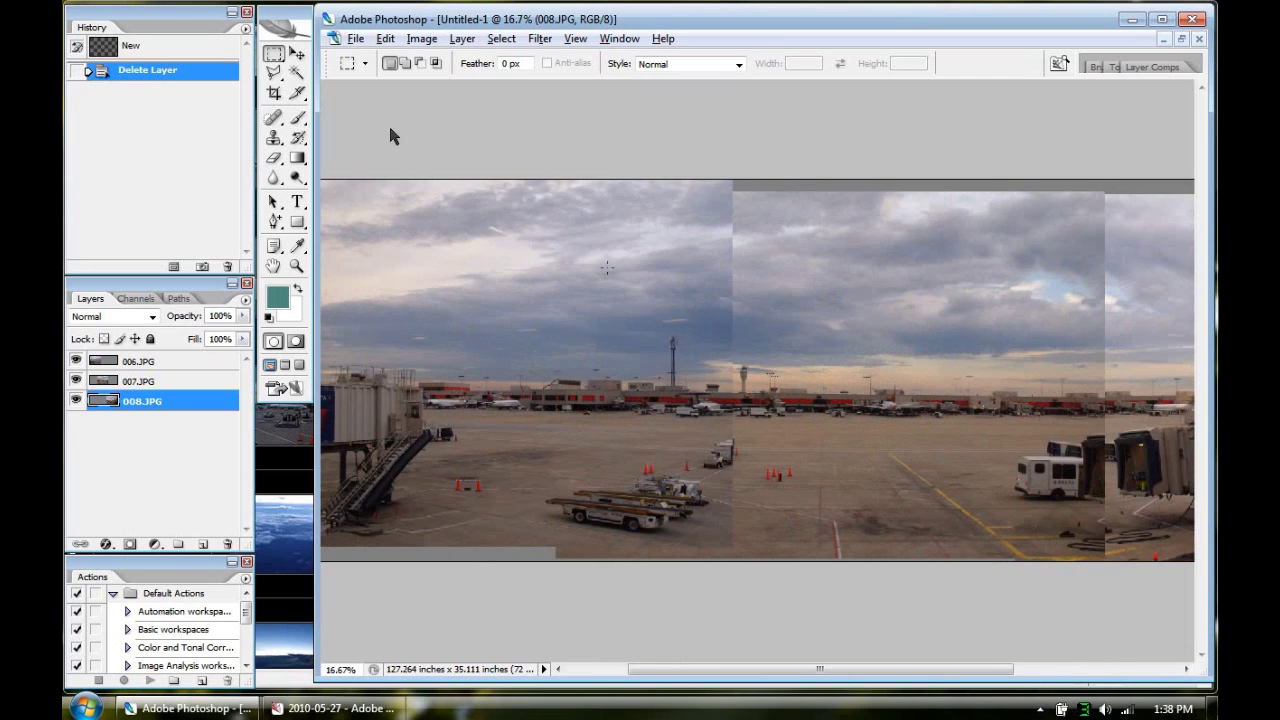
click(112, 366)
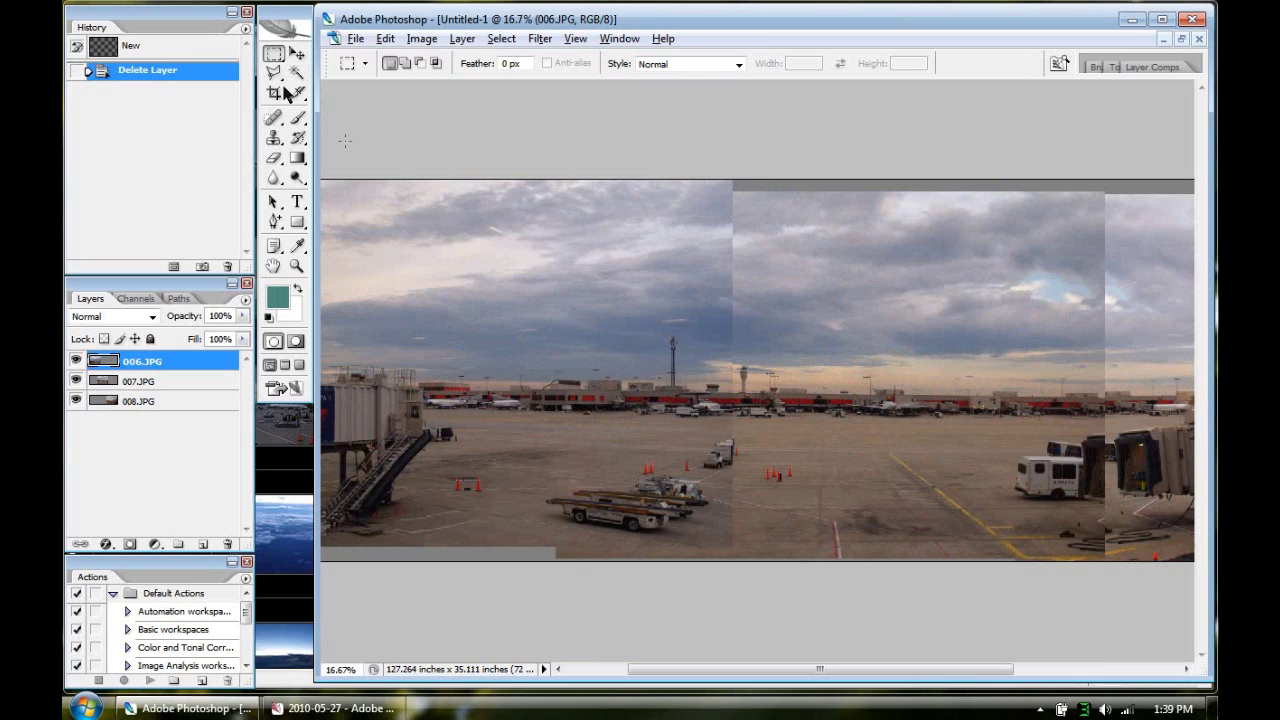
Step: Marquee a vertical strip across the first seam and feather it by 44 pixels
right_click(279, 62)
click(365, 50)
drag(791, 140, 707, 692)
right_click(748, 292)
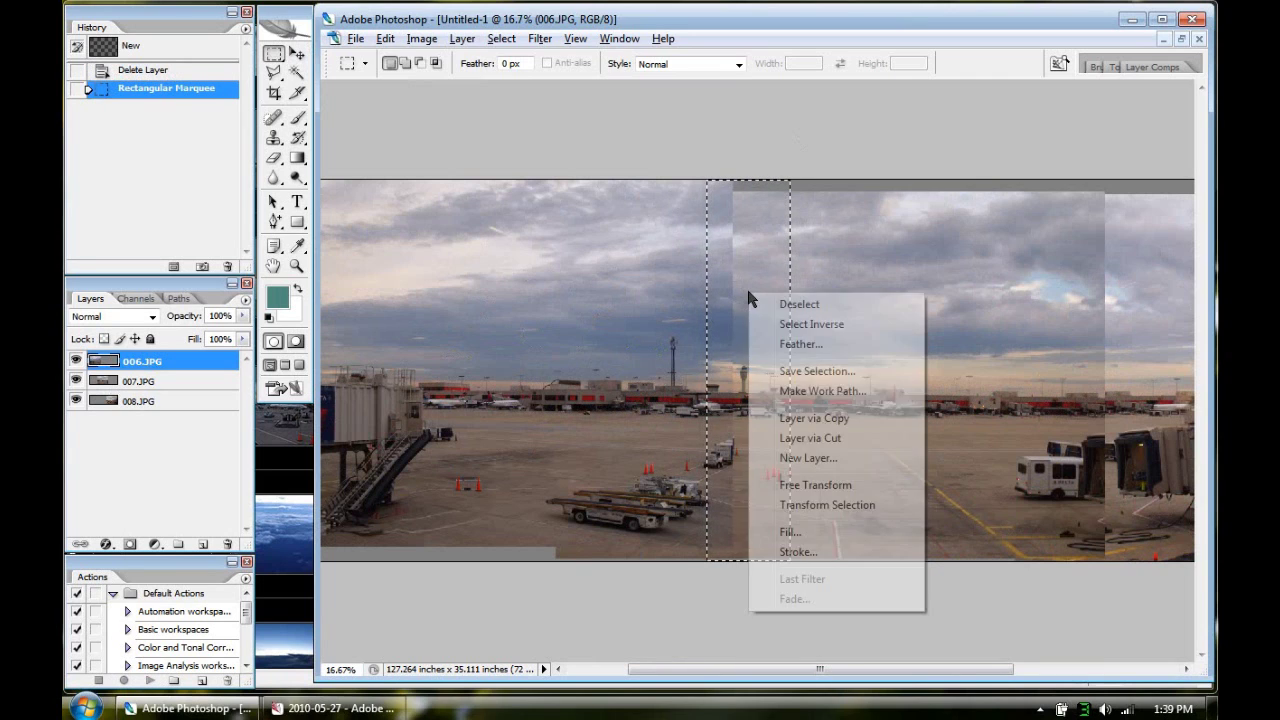
click(816, 344)
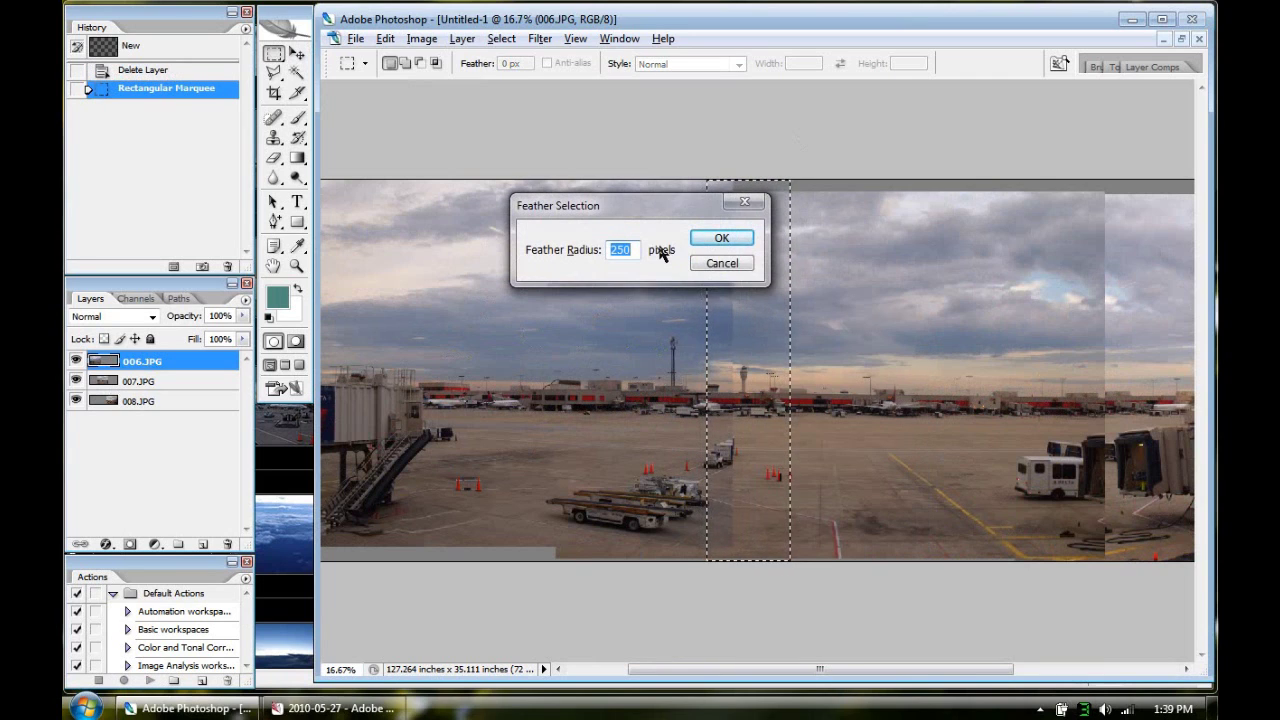
text(44)
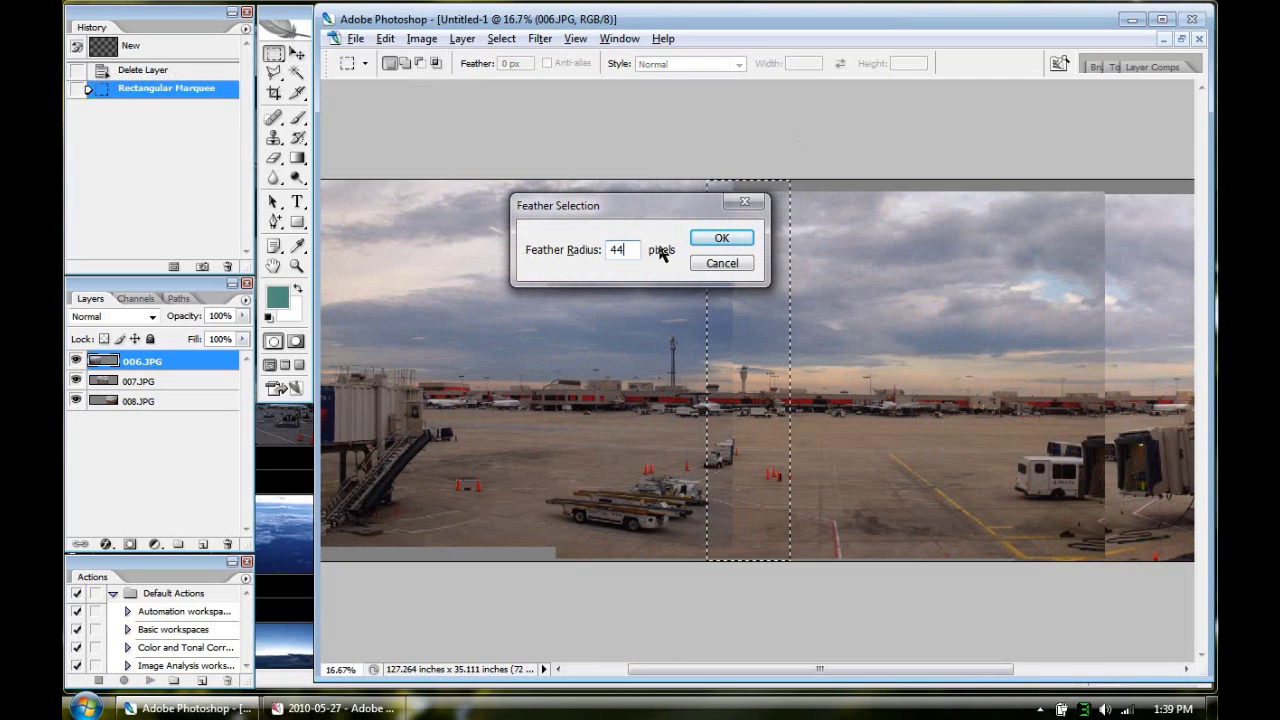
click(722, 240)
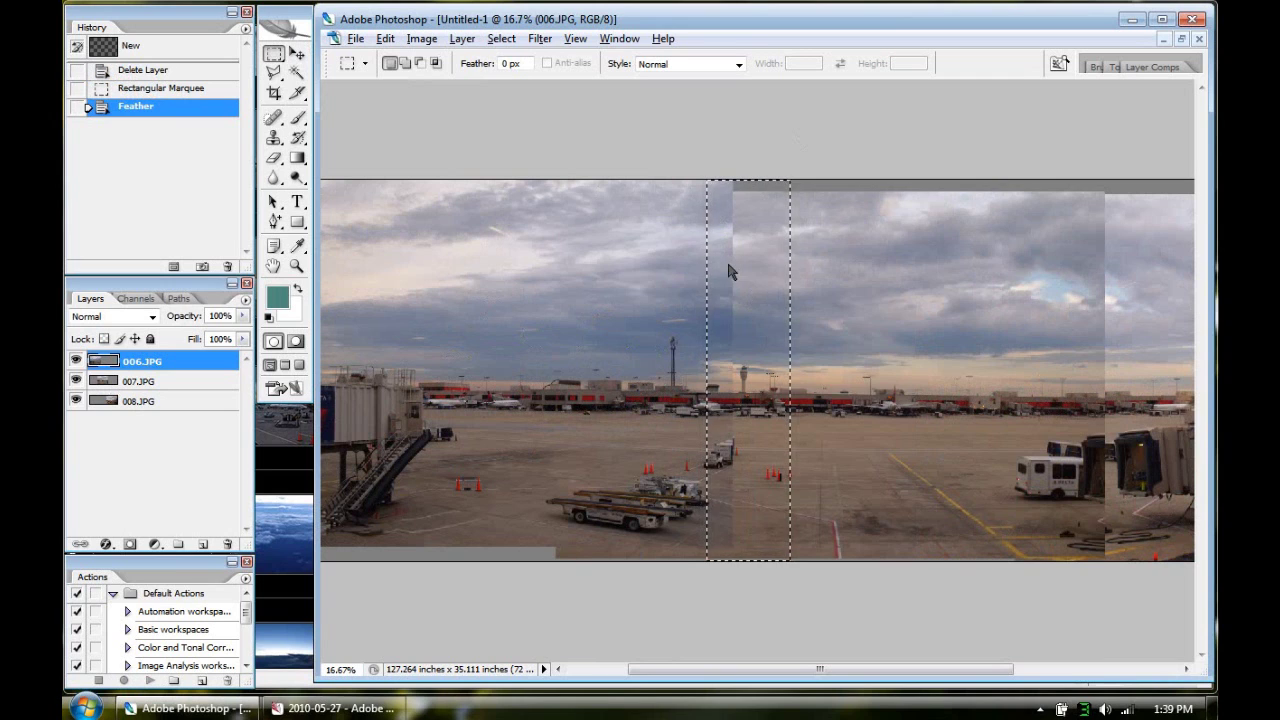
Step: Cut the feathered strip from 006.JPG and zoom in to check the blended seam
right_click(729, 271)
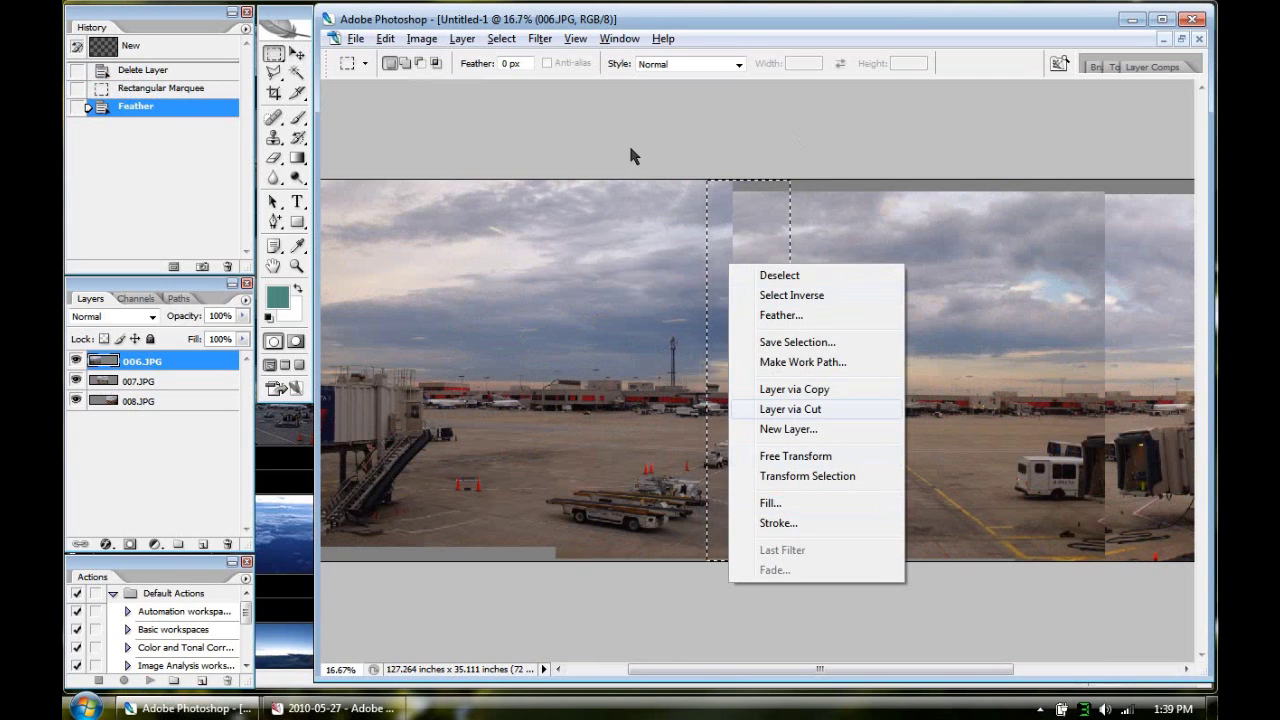
click(385, 38)
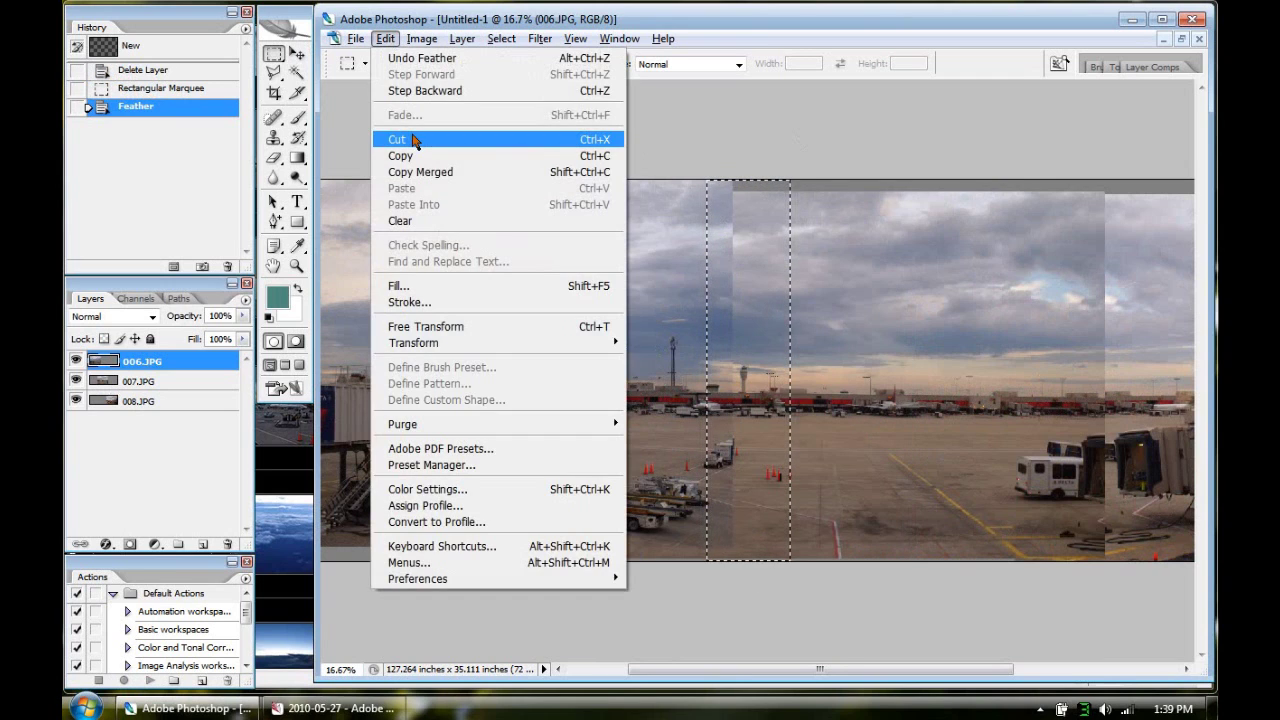
click(413, 140)
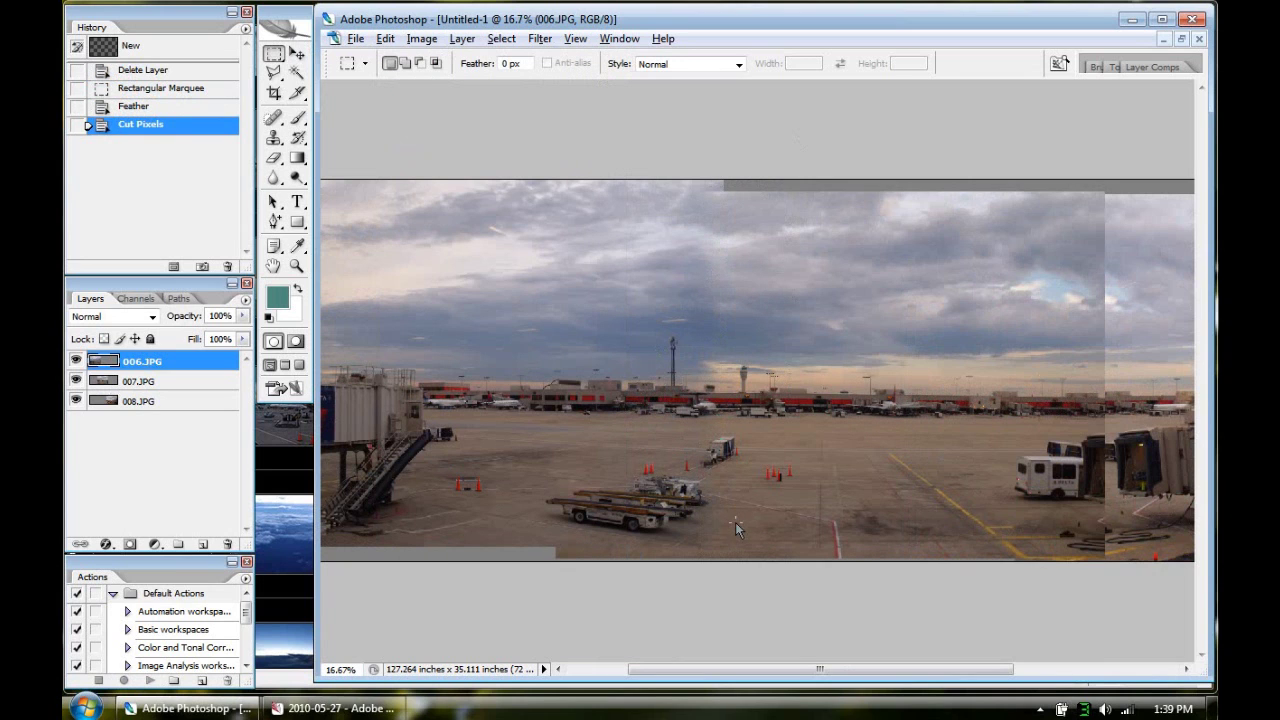
key(ctrl+plus)
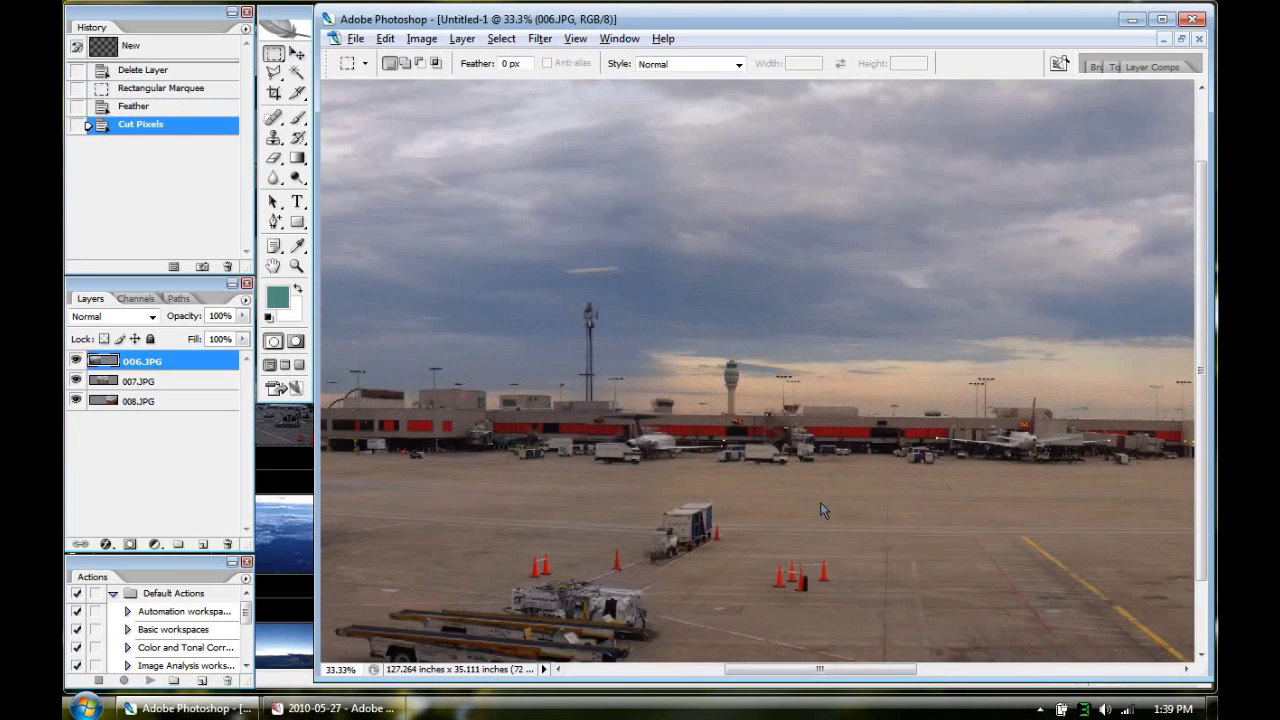
drag(526, 371, 584, 326)
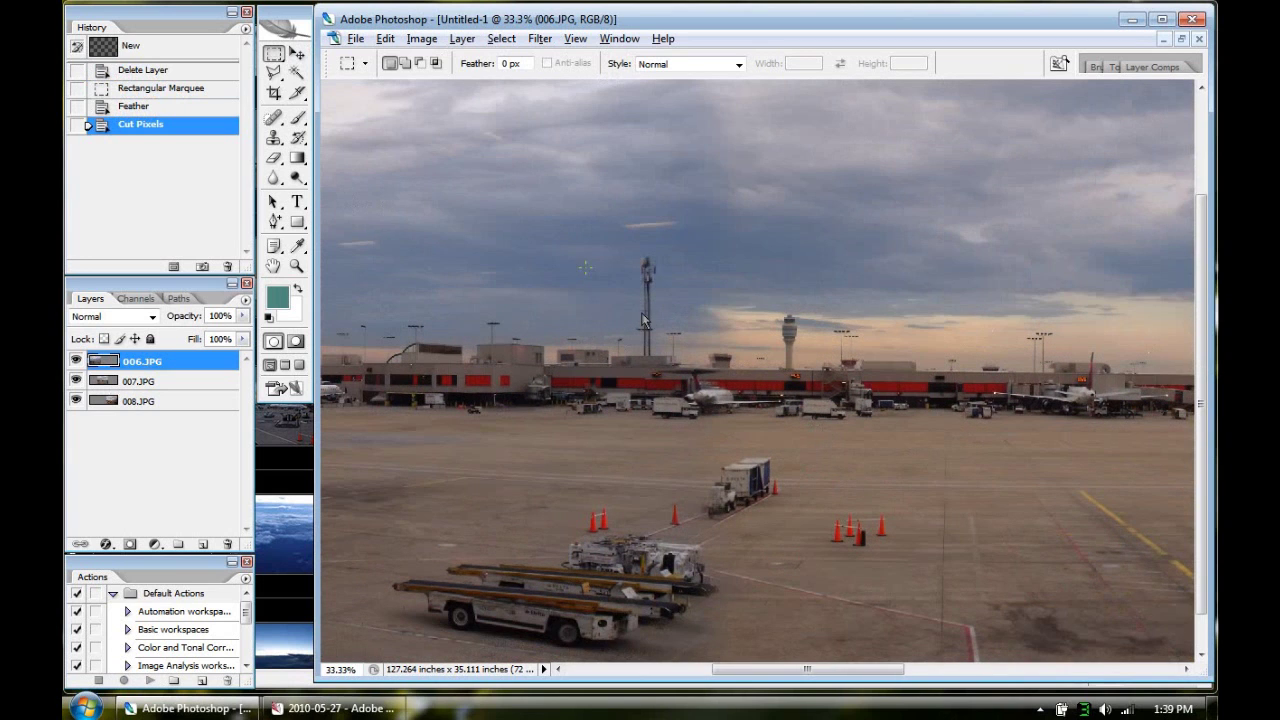
key(ctrl+minus)
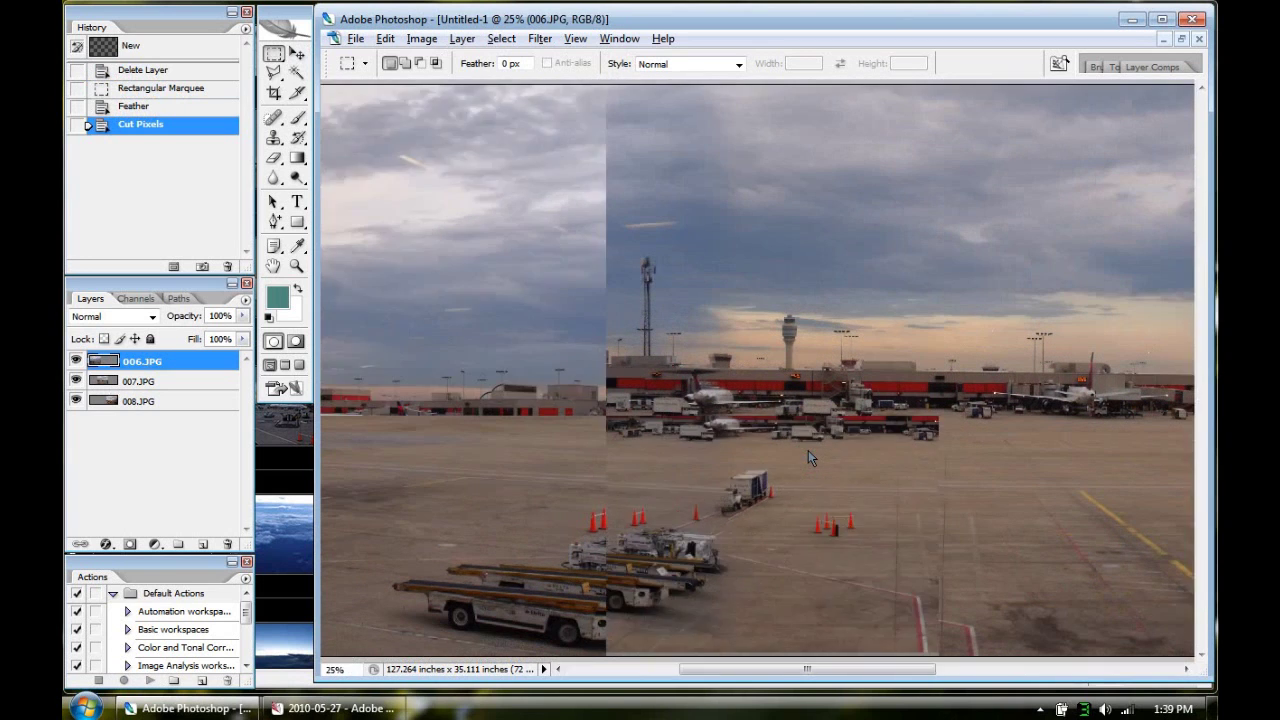
key(ctrl+minus)
key(ctrl+plus)
key(ctrl+minus)
key(ctrl+minus)
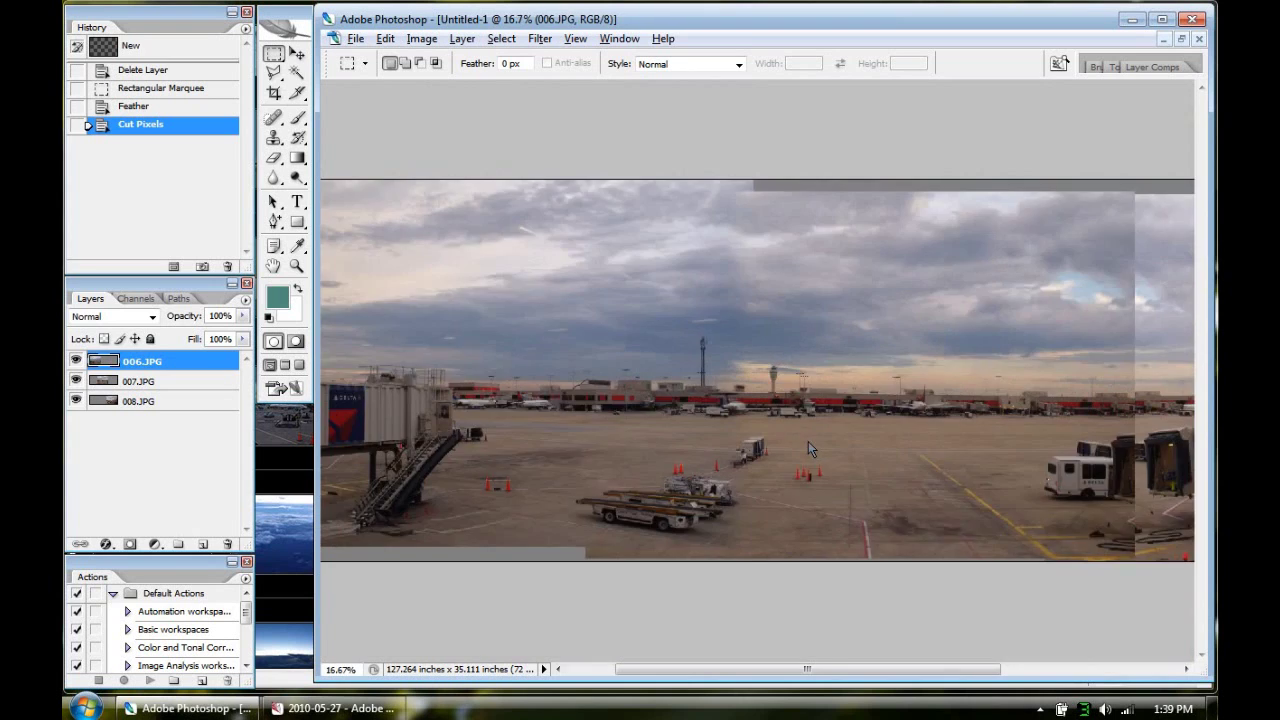
scroll(820, 350, right, 3)
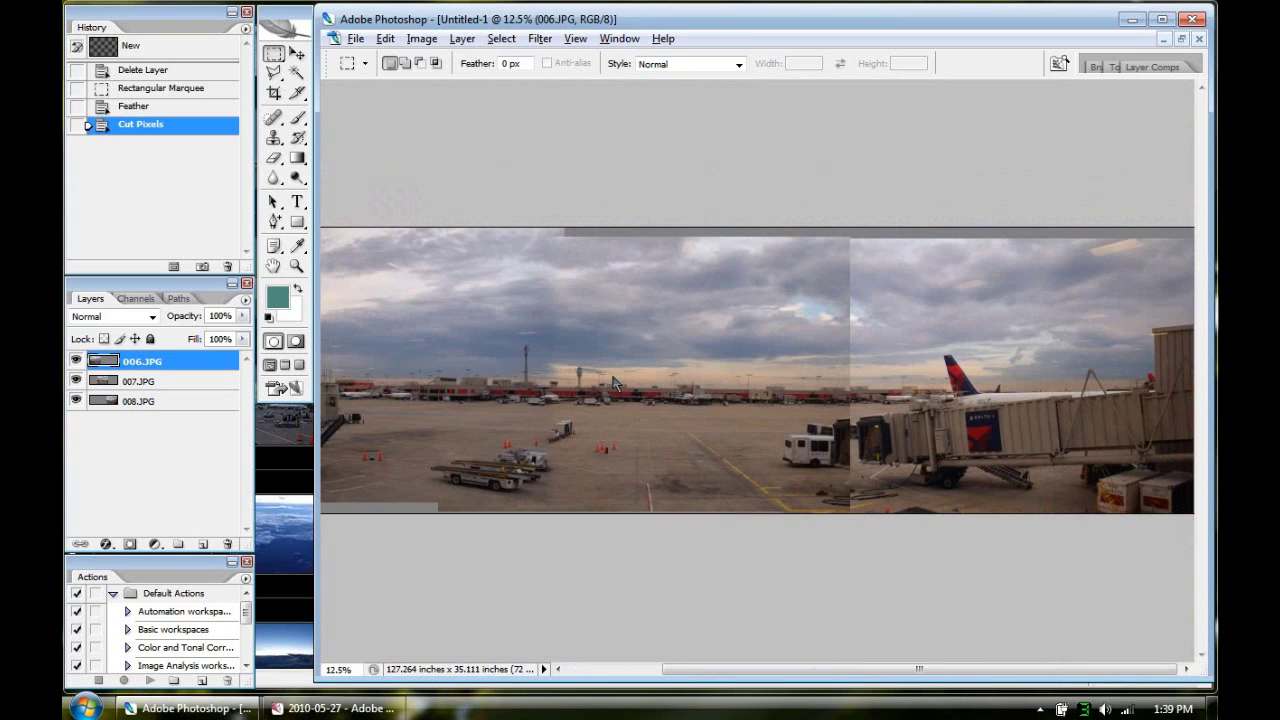
Step: Marquee a strip across the second seam on 007.JPG, checking the overlap with the Opacity slider
click(116, 382)
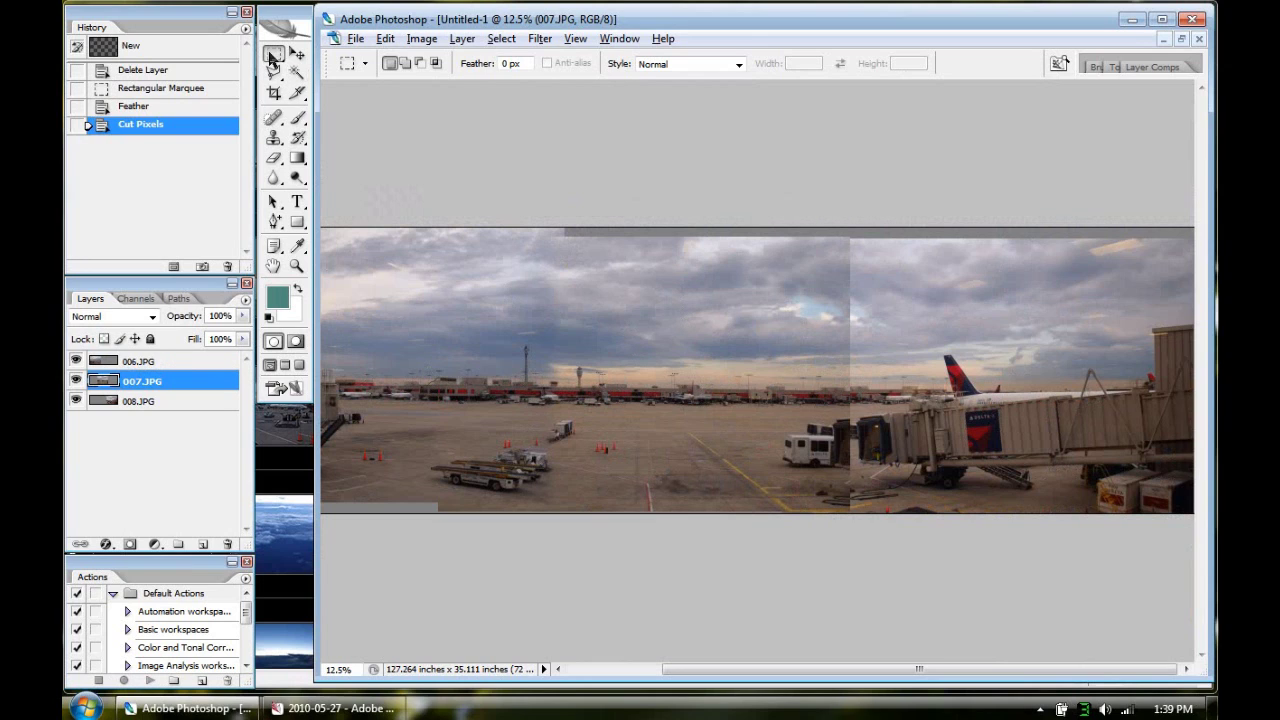
drag(903, 154, 776, 683)
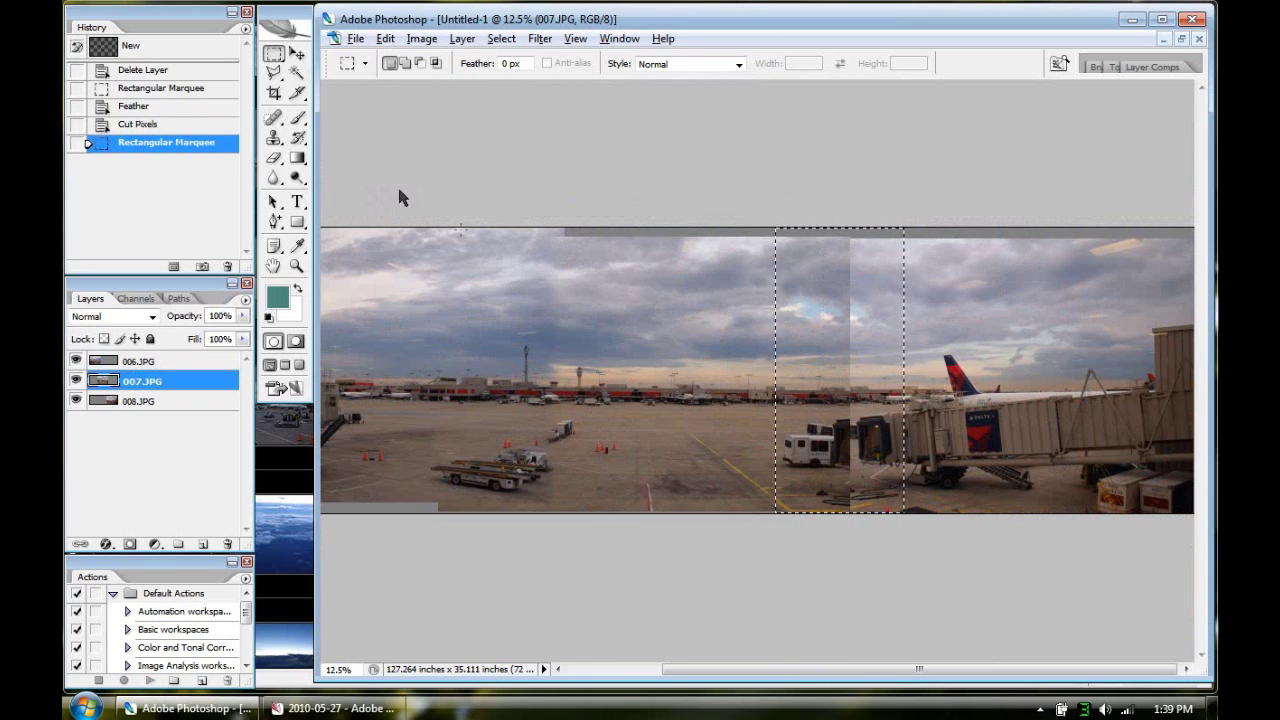
click(242, 316)
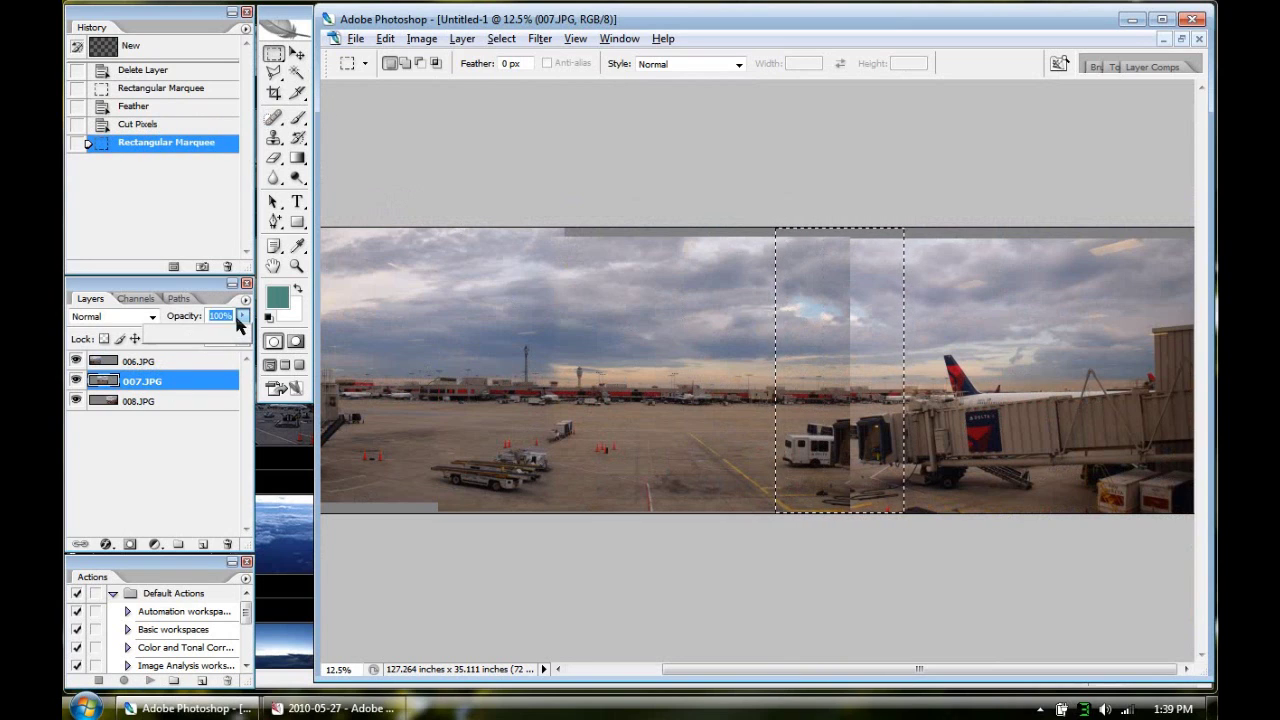
drag(244, 334, 153, 337)
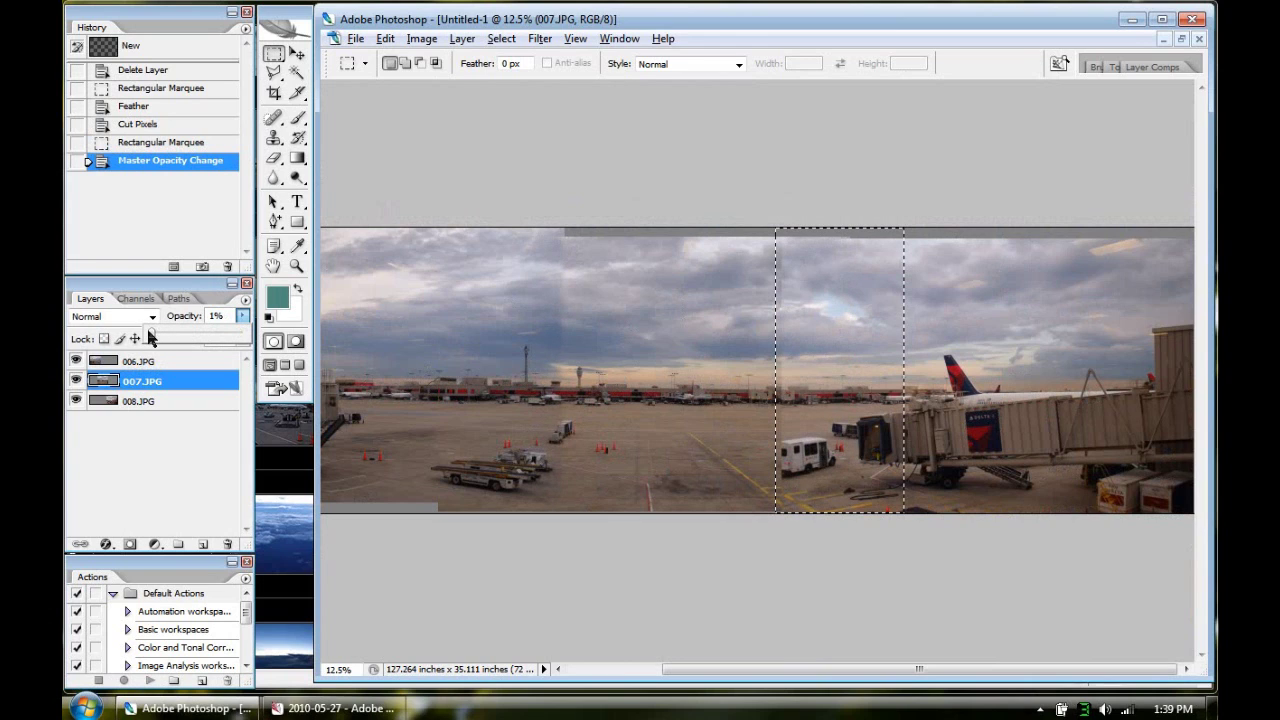
drag(148, 338, 247, 338)
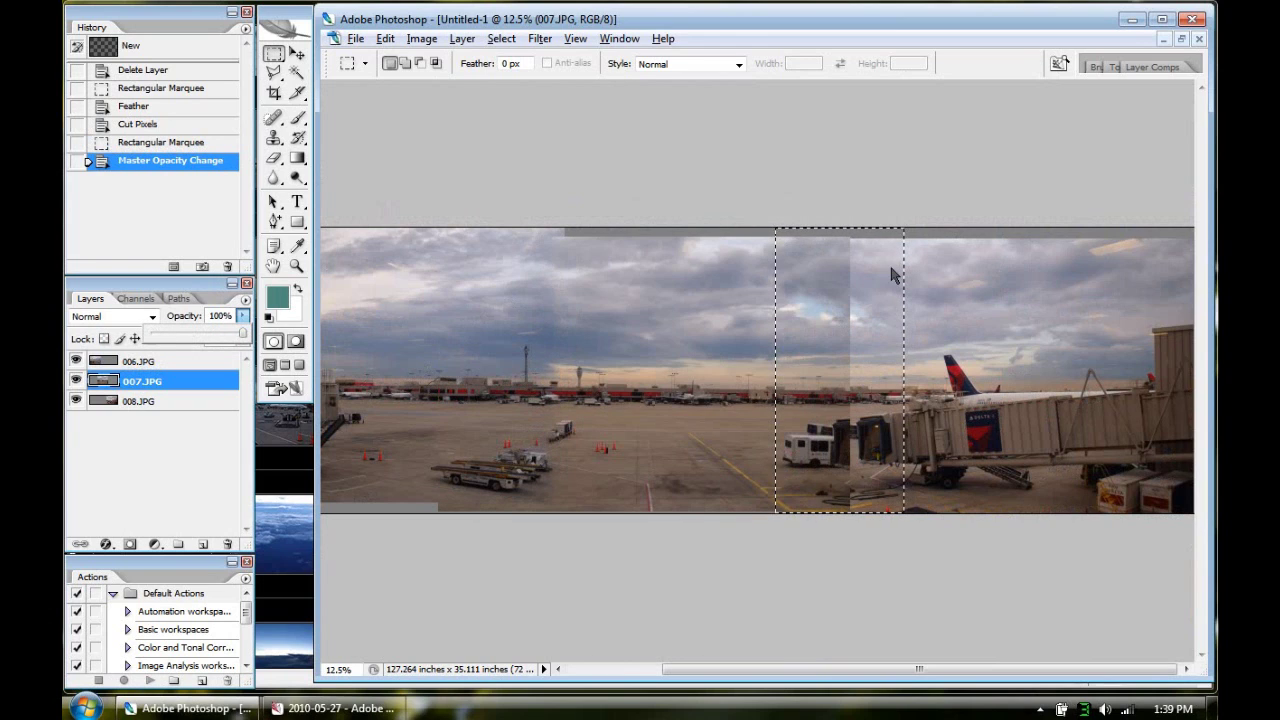
drag(850, 295, 893, 295)
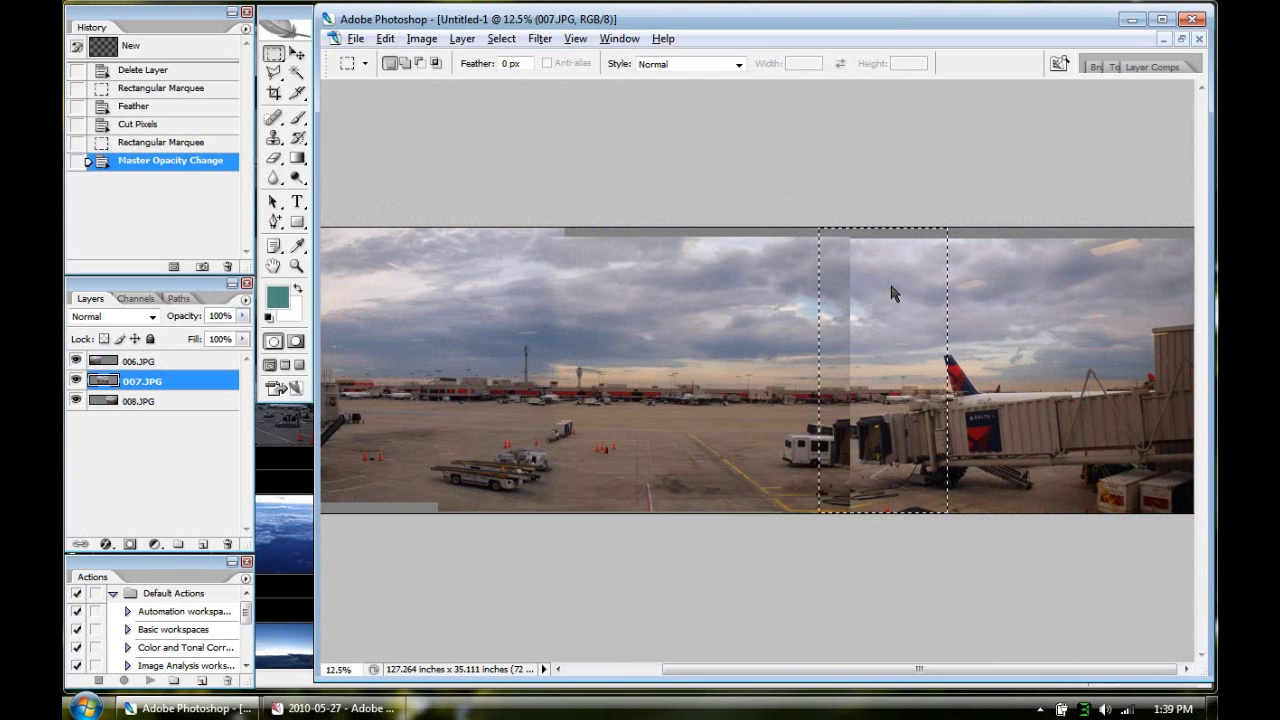
Step: Feather the selection by 44 pixels and cut the strip from 007.JPG
right_click(831, 277)
click(880, 330)
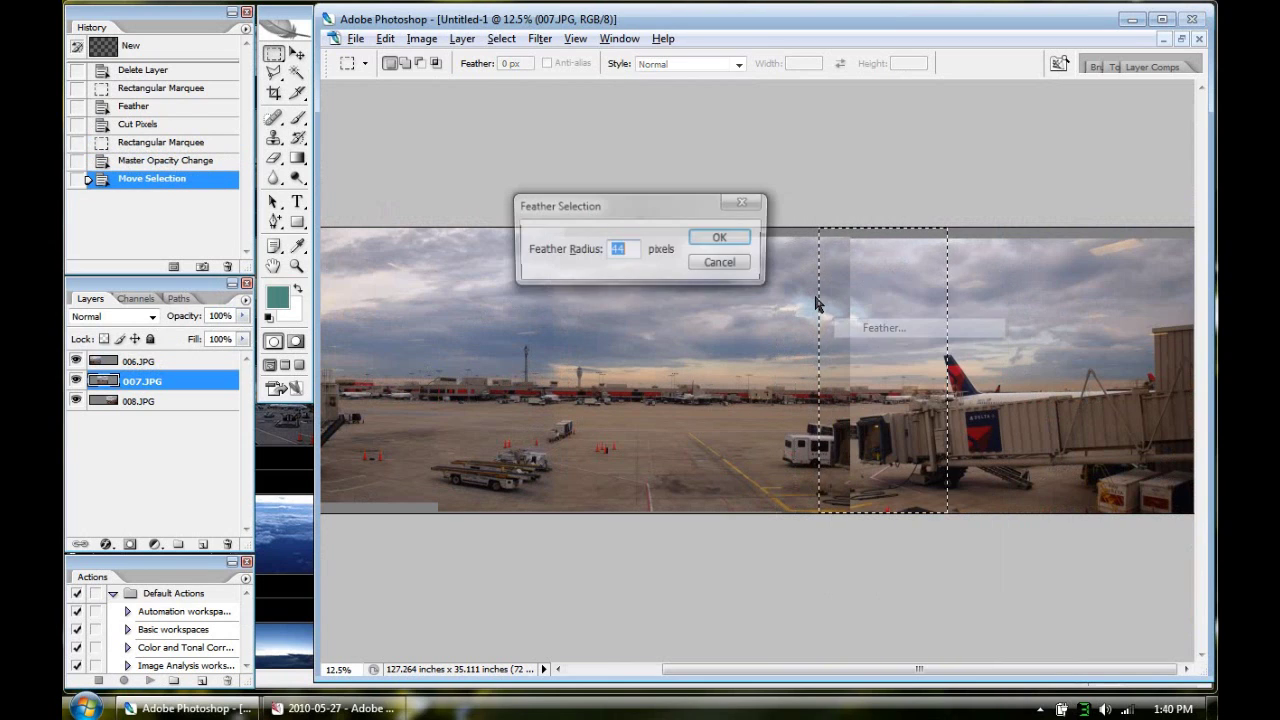
click(712, 240)
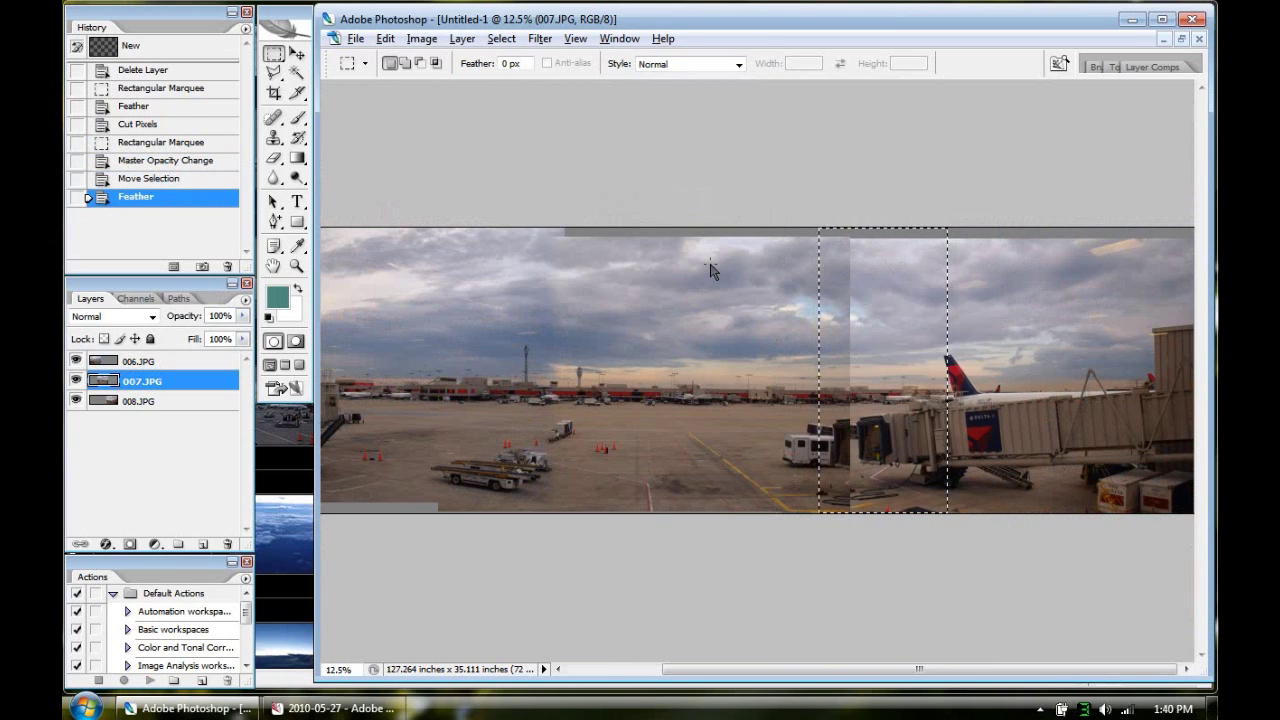
key(ctrl+x)
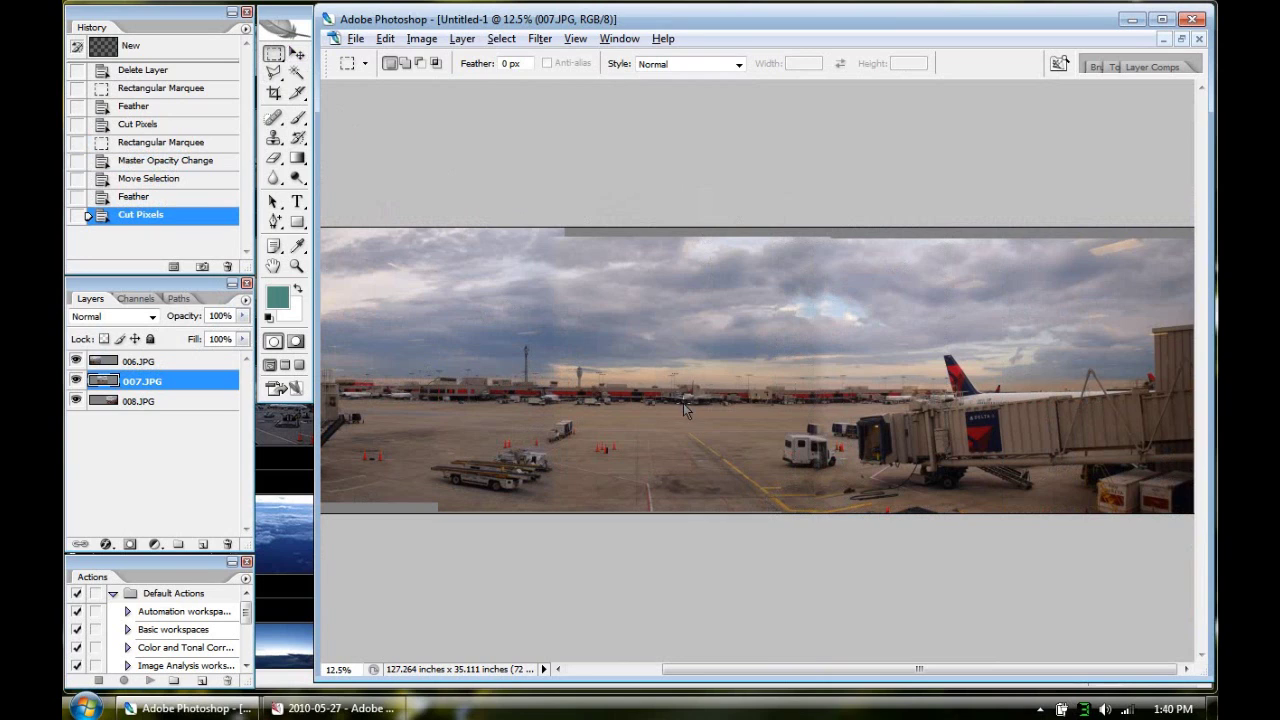
click(297, 53)
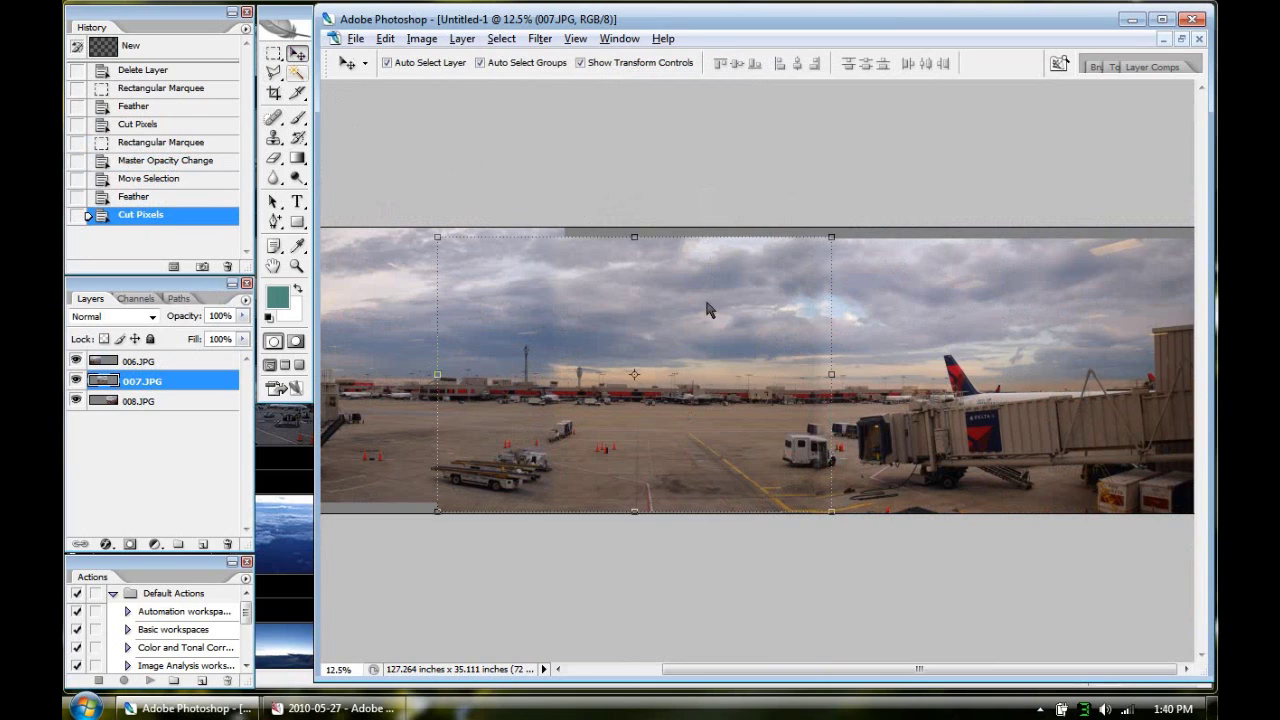
click(978, 350)
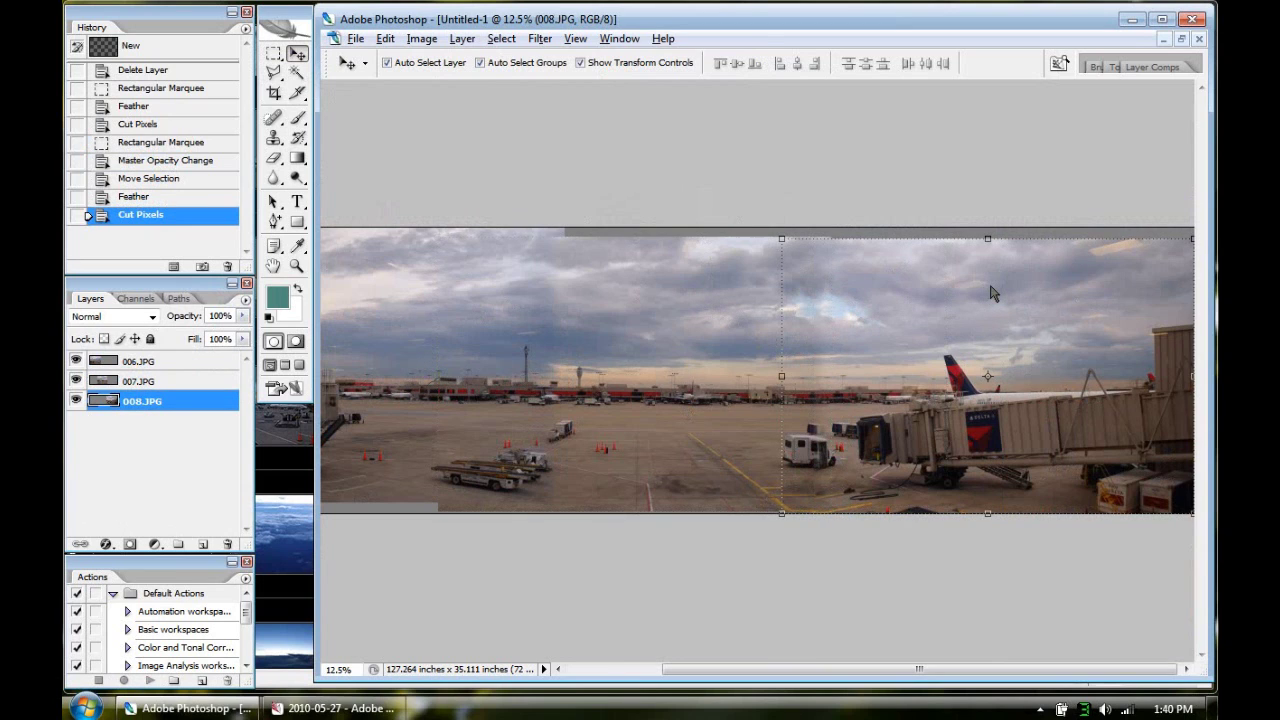
Step: Darken 008.JPG with a Curves midtone point lowered from input 155 to output 132
key(ctrl+m)
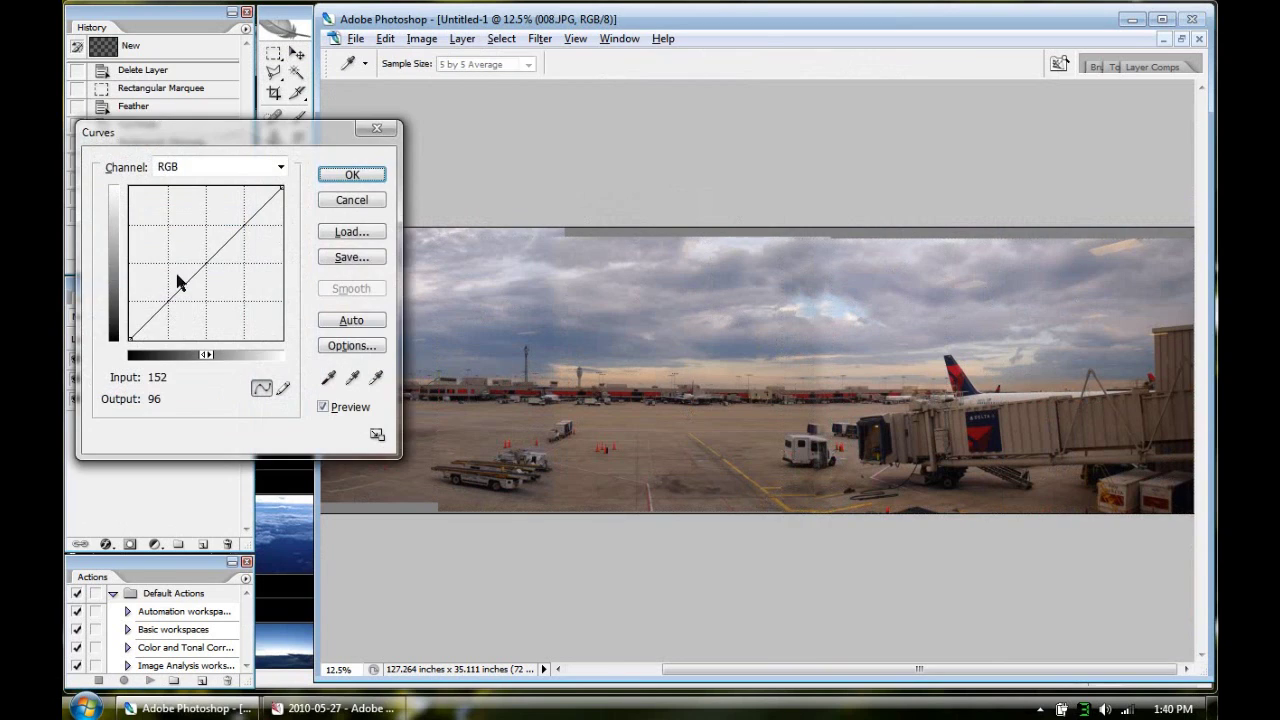
drag(295, 140, 403, 164)
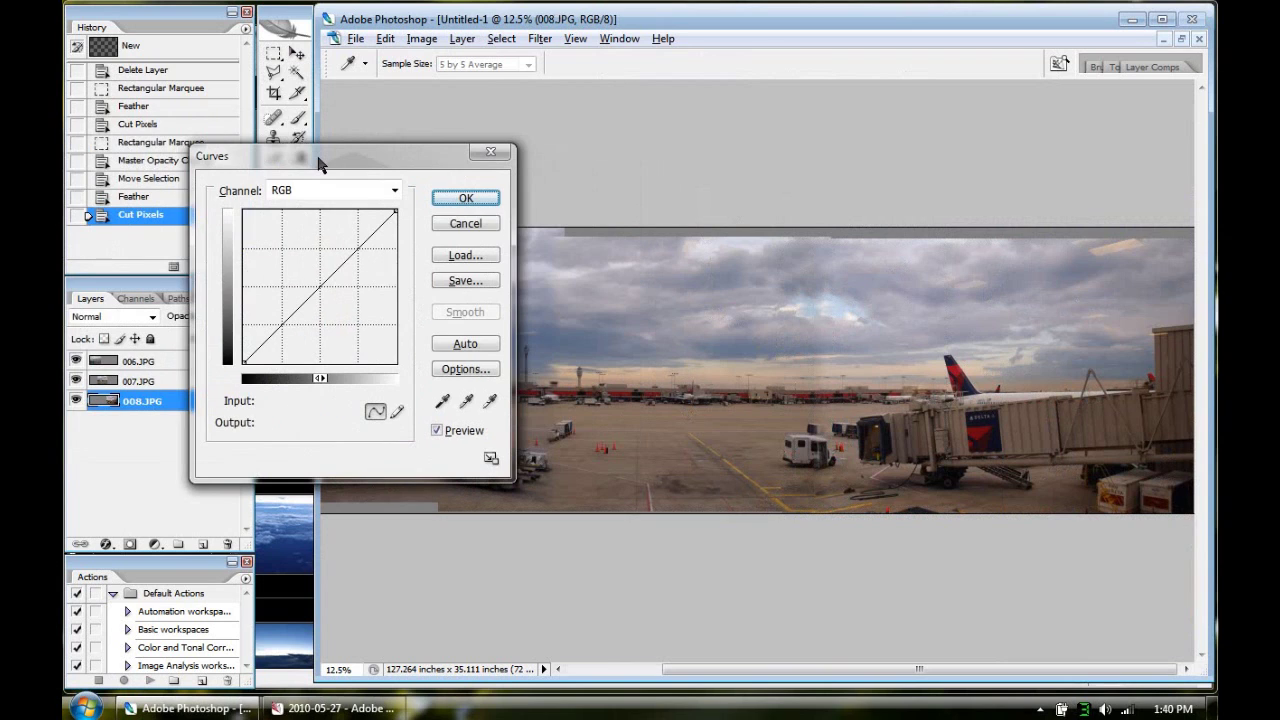
click(318, 294)
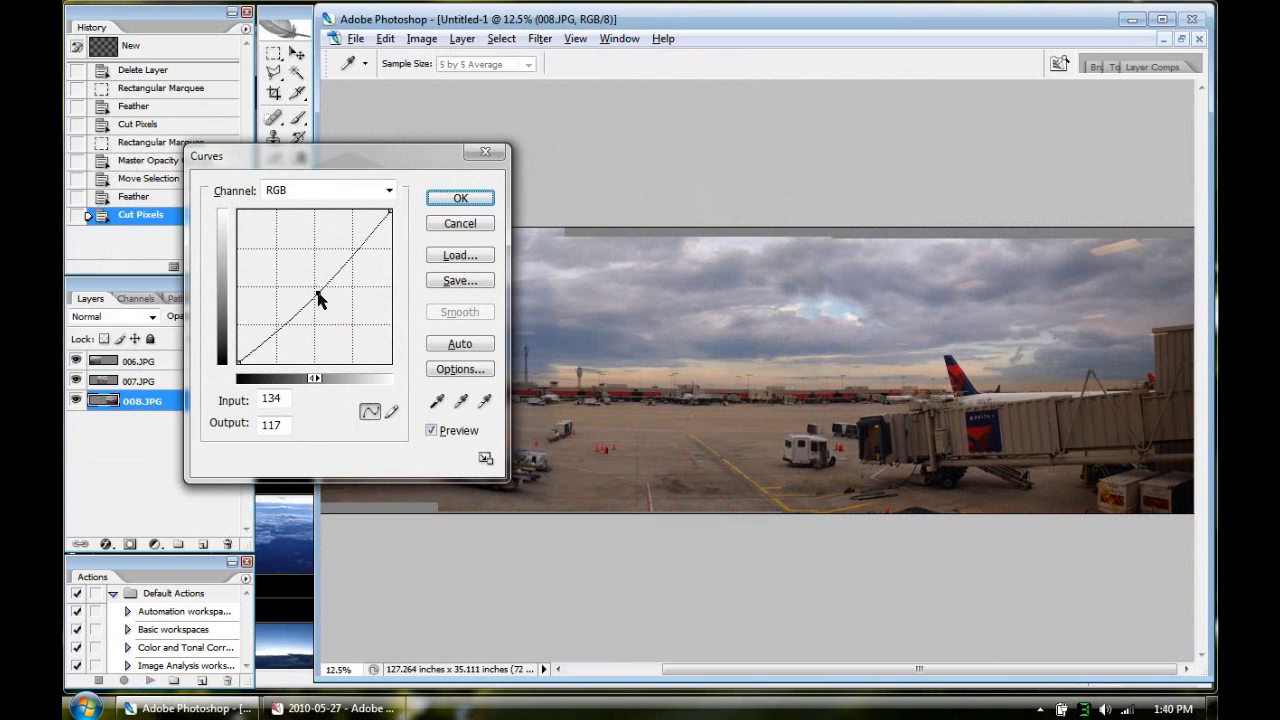
drag(318, 294, 426, 172)
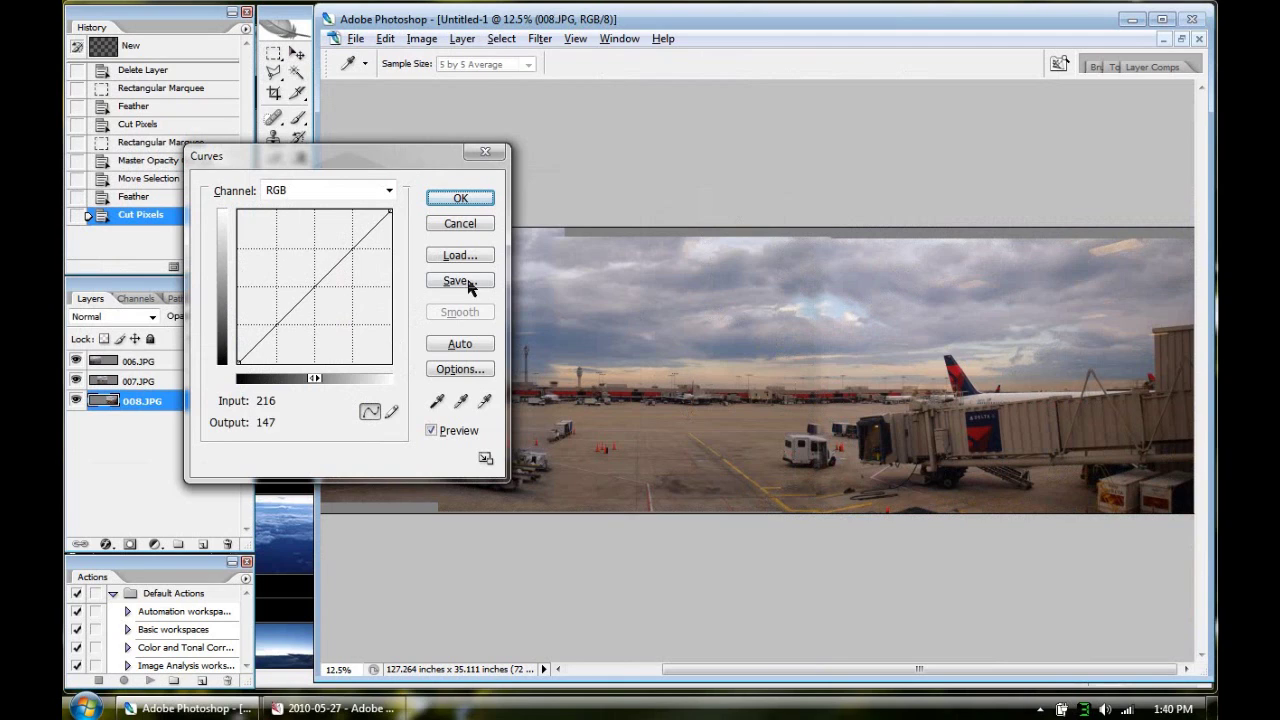
click(331, 272)
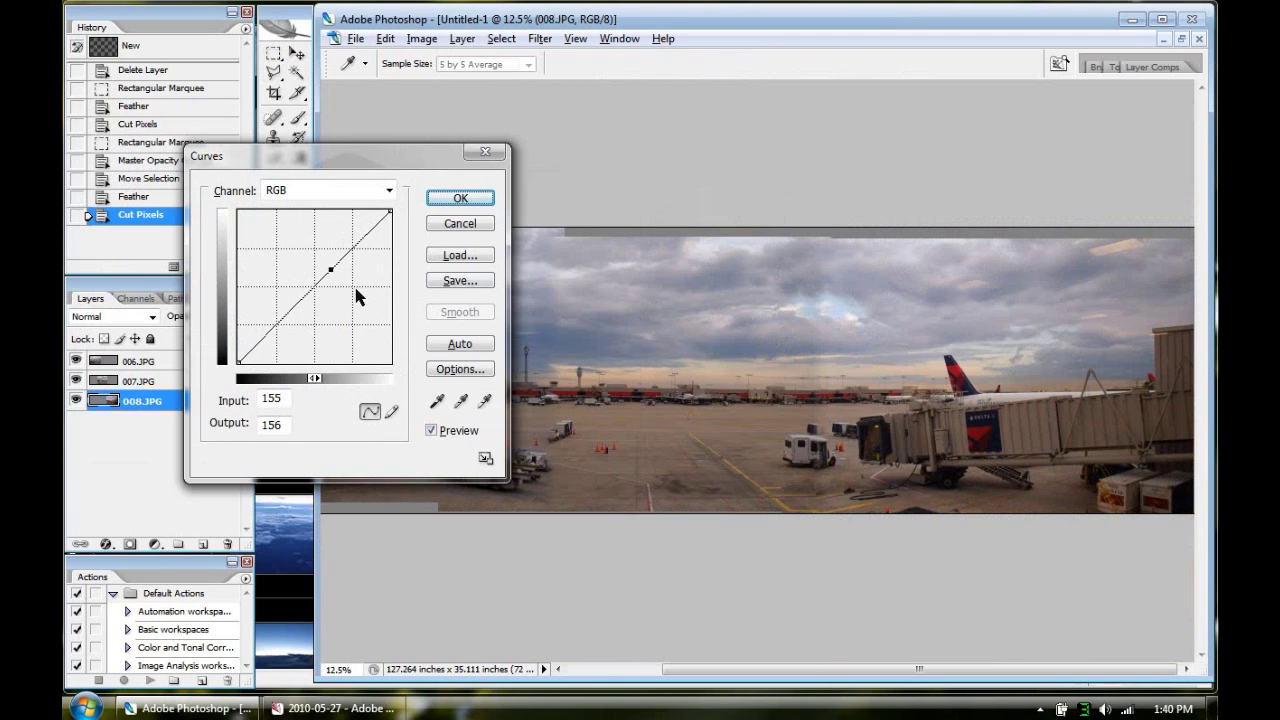
key(Down)
key(Down)
key(Down)
key(Down)
key(Down)
key(Down)
key(Down)
key(Down)
key(Down)
key(Down)
key(Down)
key(Down)
key(Down)
key(Down)
key(Down)
key(Down)
key(Down)
key(Down)
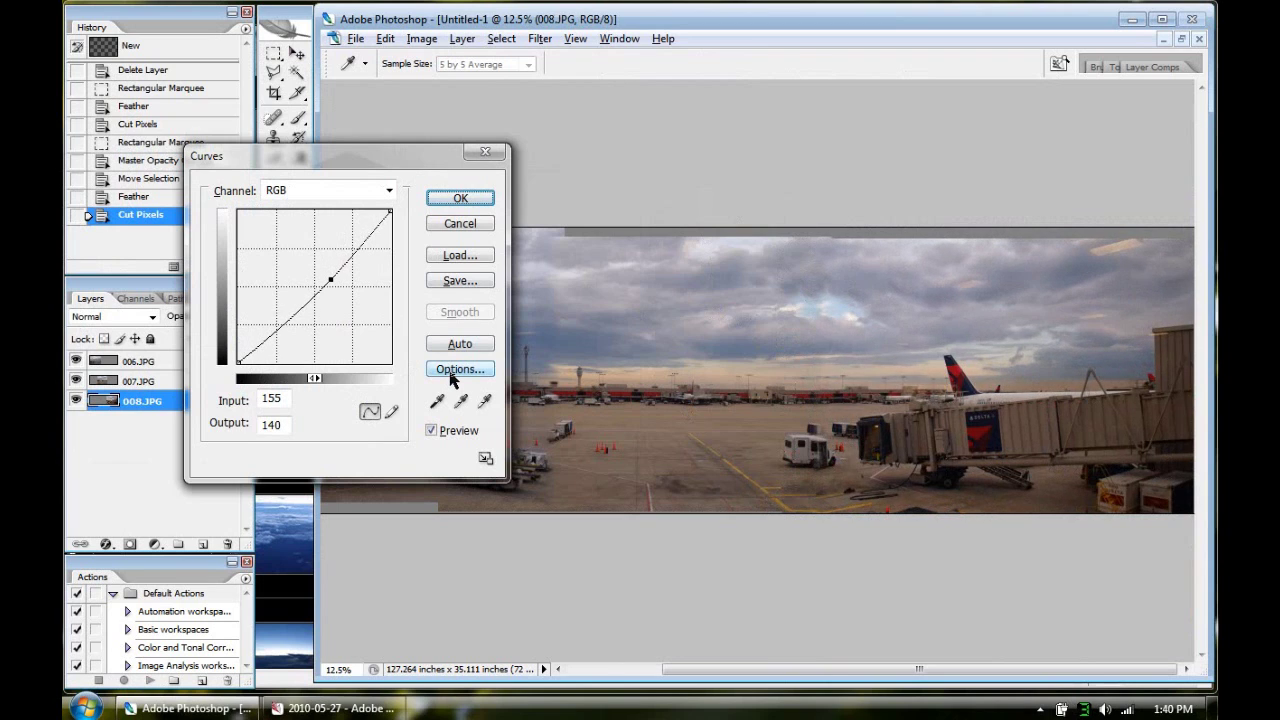
key(Down)
key(Down)
key(Down)
key(Down)
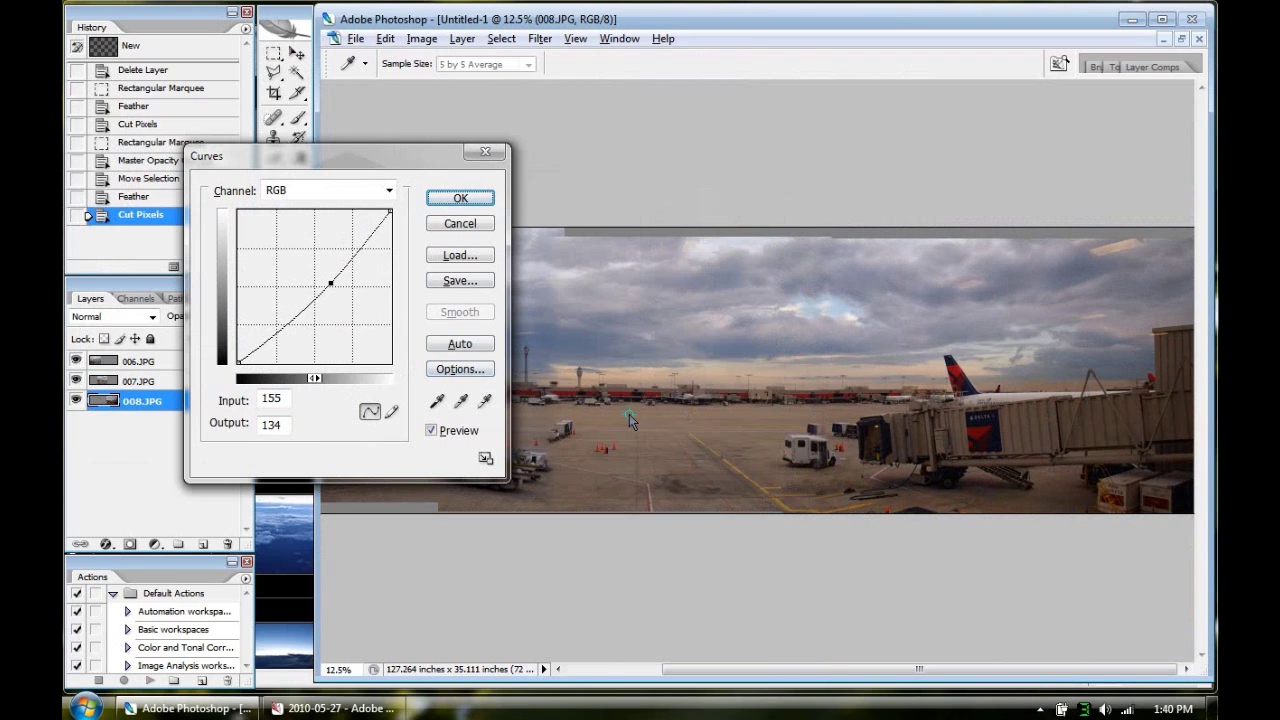
key(Down)
key(Down)
click(460, 198)
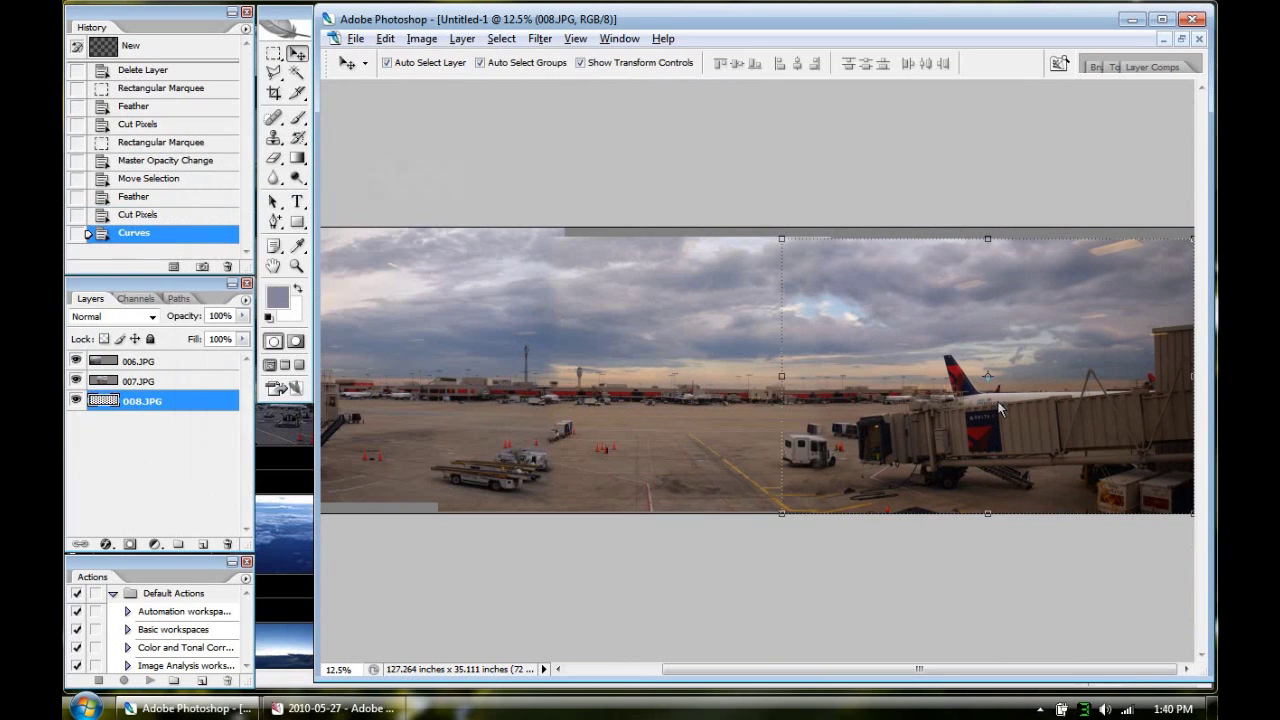
click(691, 338)
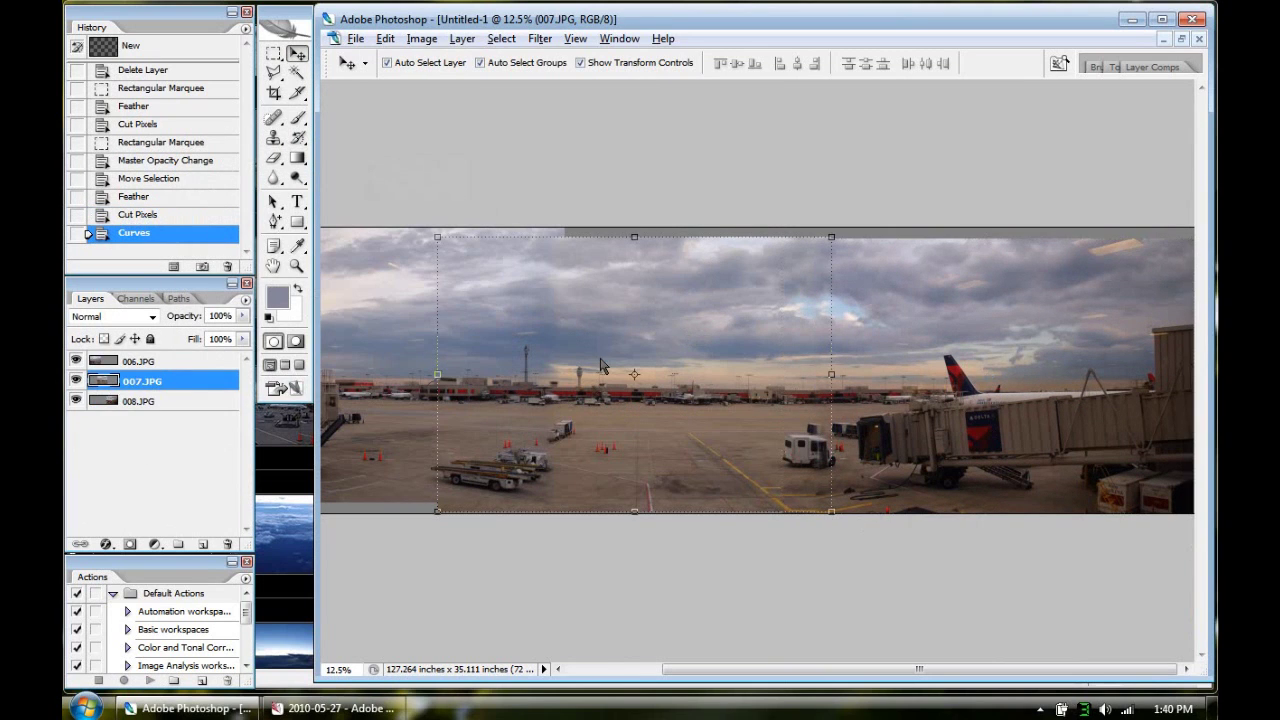
Step: On 006.JPG, raise the RGB curve midpoint slightly and lower the Blue curve's midtones
click(375, 319)
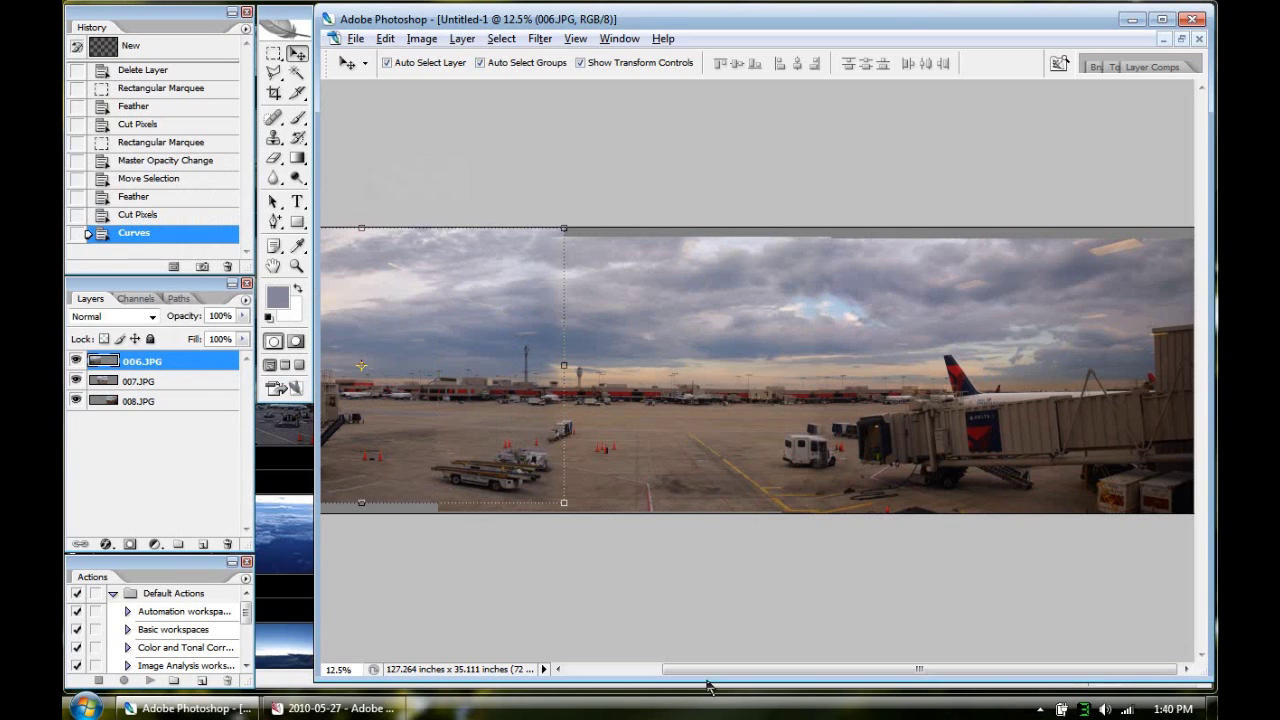
drag(680, 669, 590, 668)
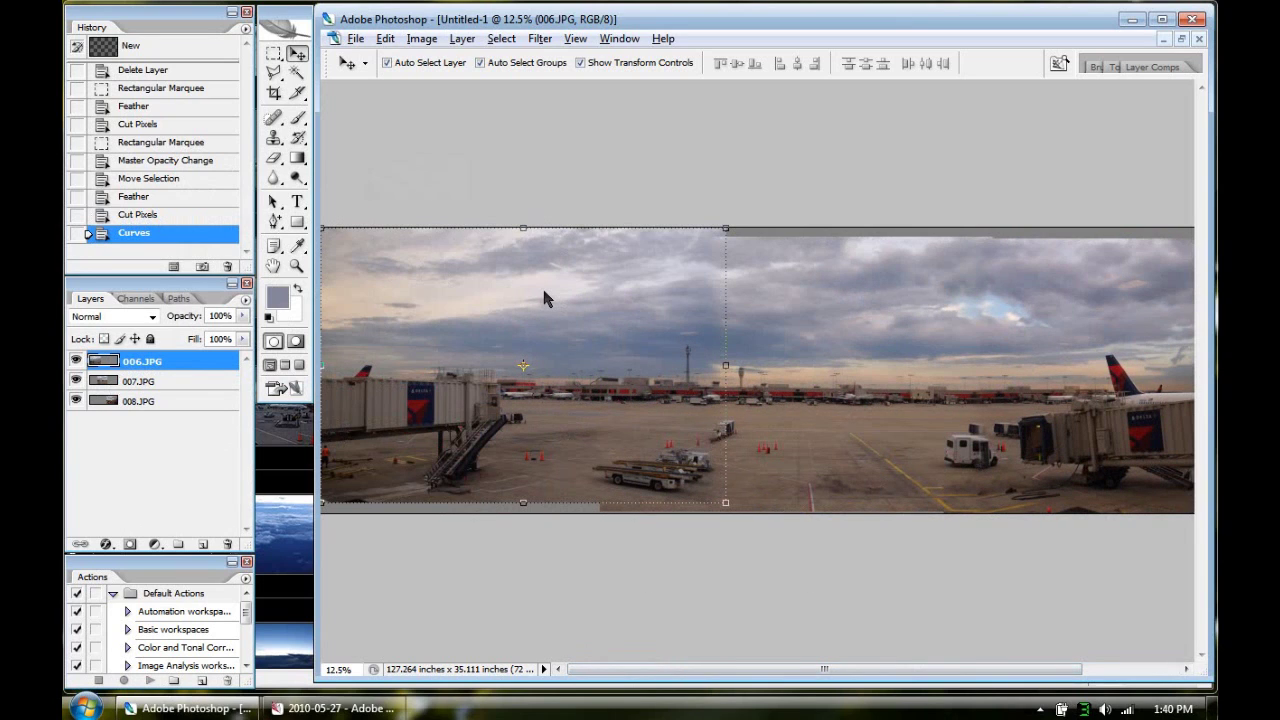
key(ctrl+m)
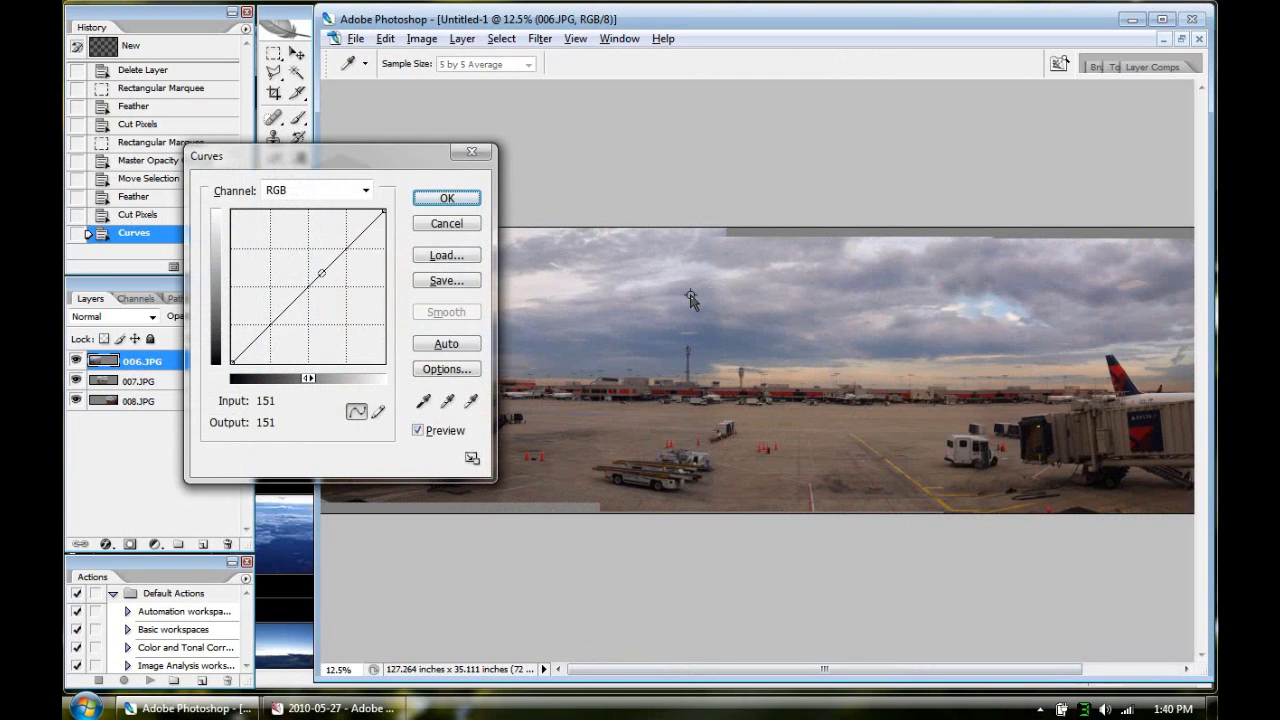
click(318, 284)
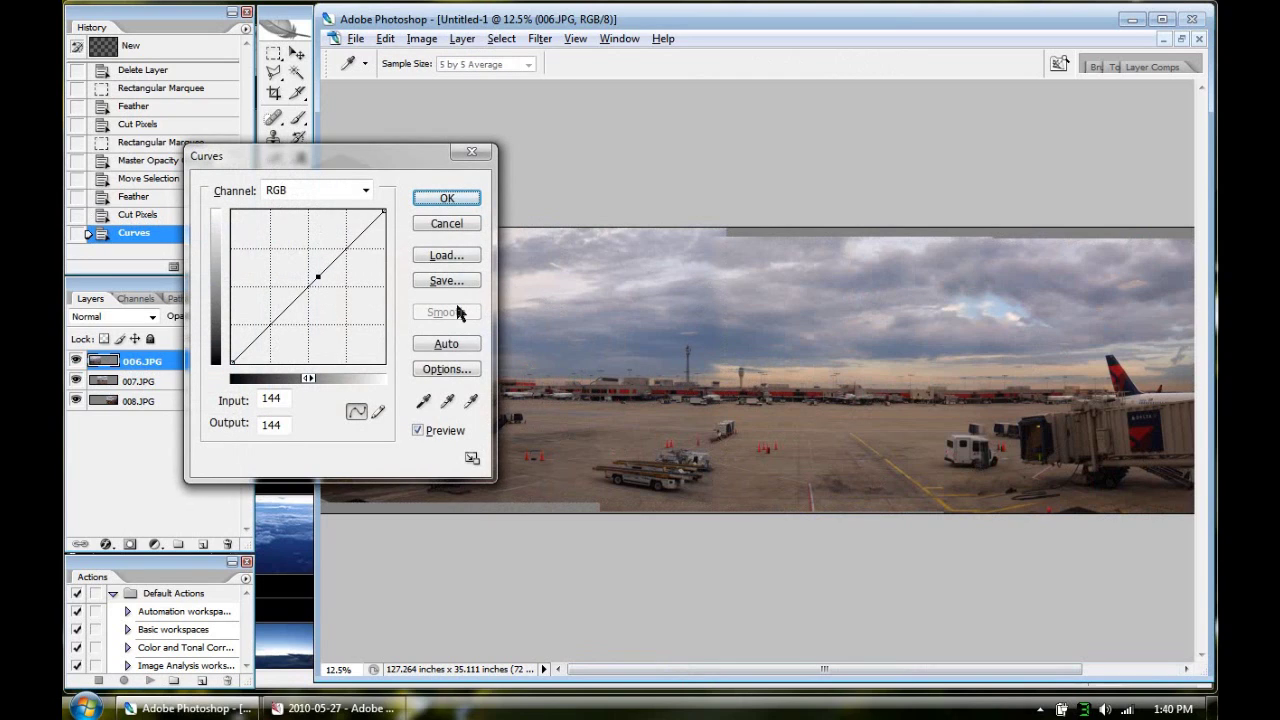
key(Up)
key(Up)
key(Up)
key(Up)
key(Up)
key(Up)
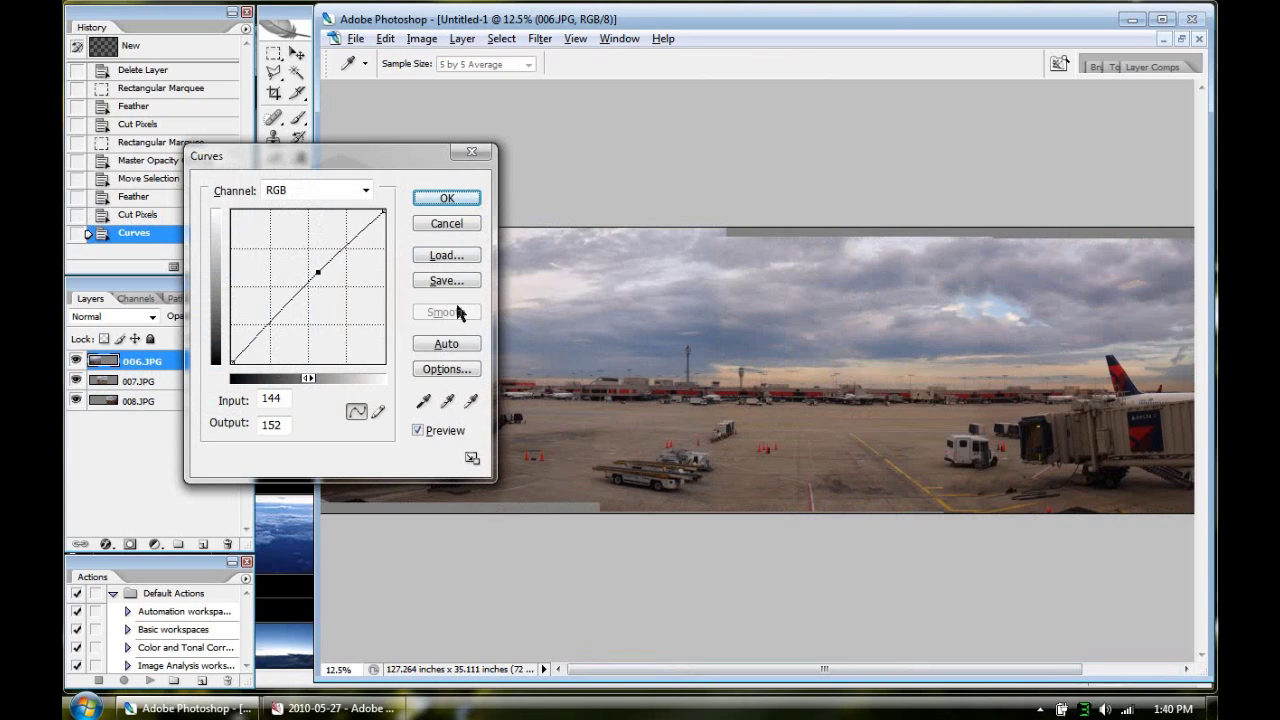
click(366, 191)
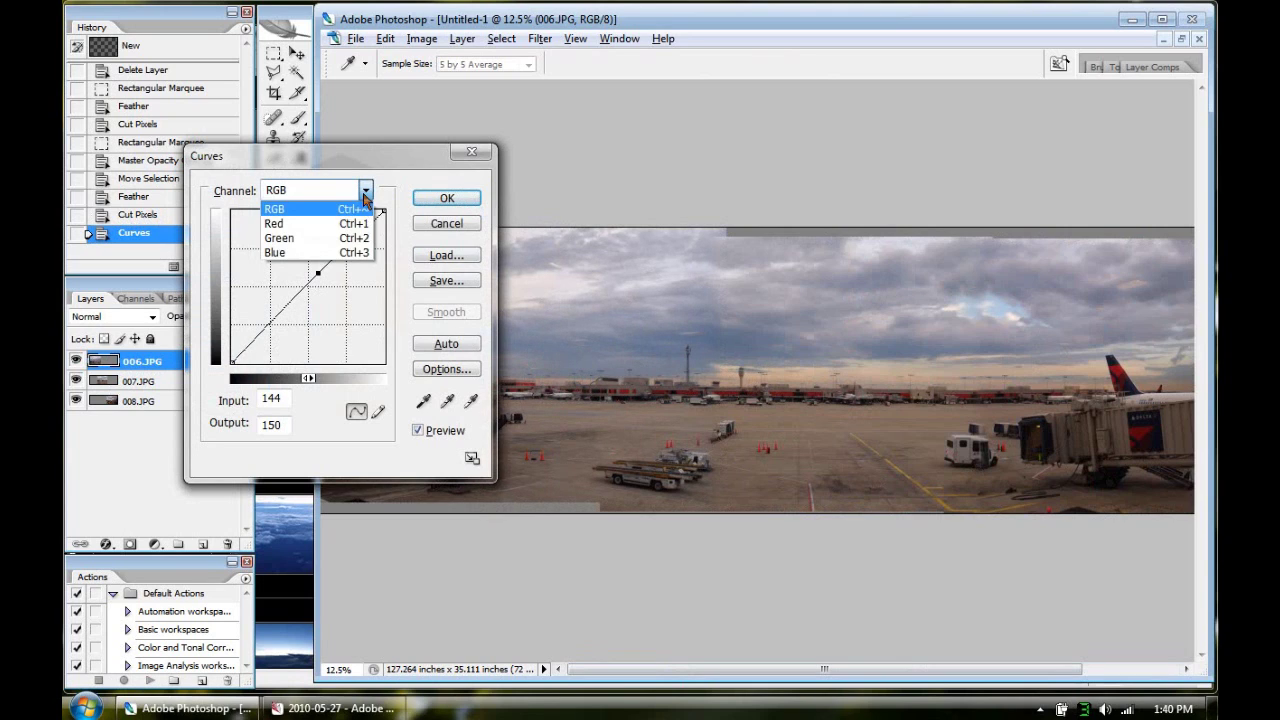
click(286, 256)
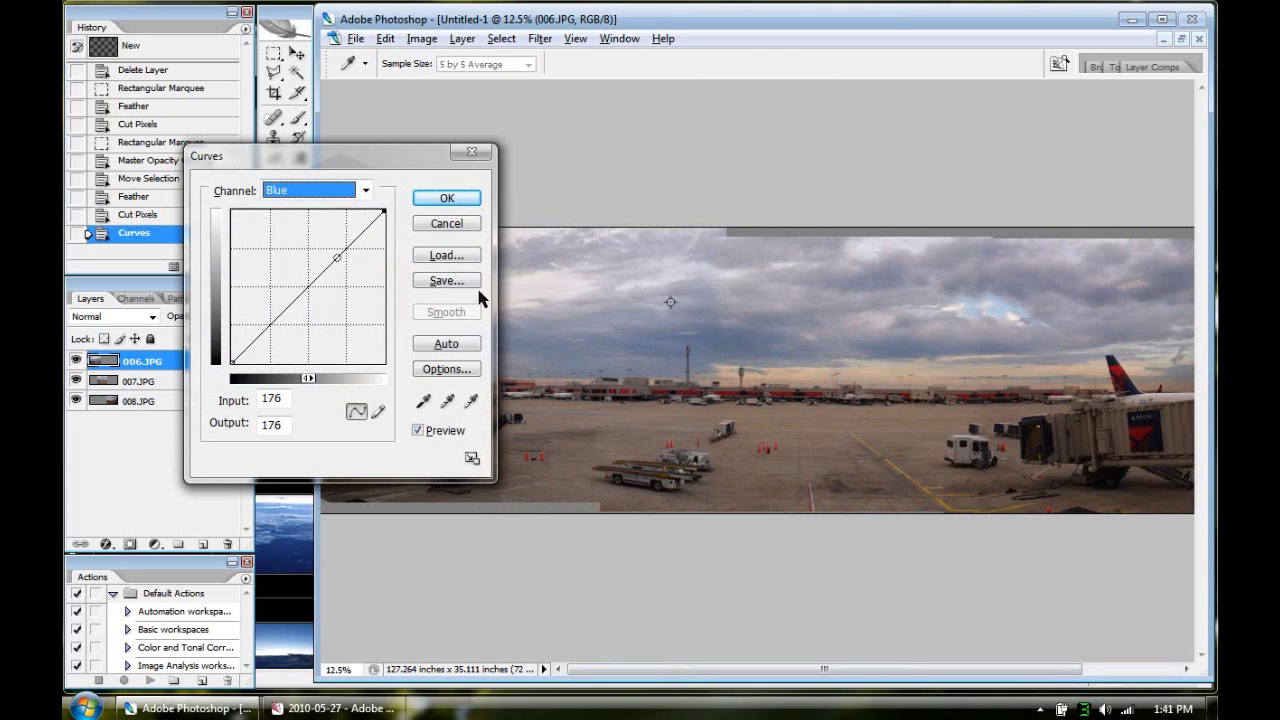
click(340, 259)
key(Down)
key(Down)
key(Down)
key(Down)
key(Down)
key(Down)
key(Down)
key(Down)
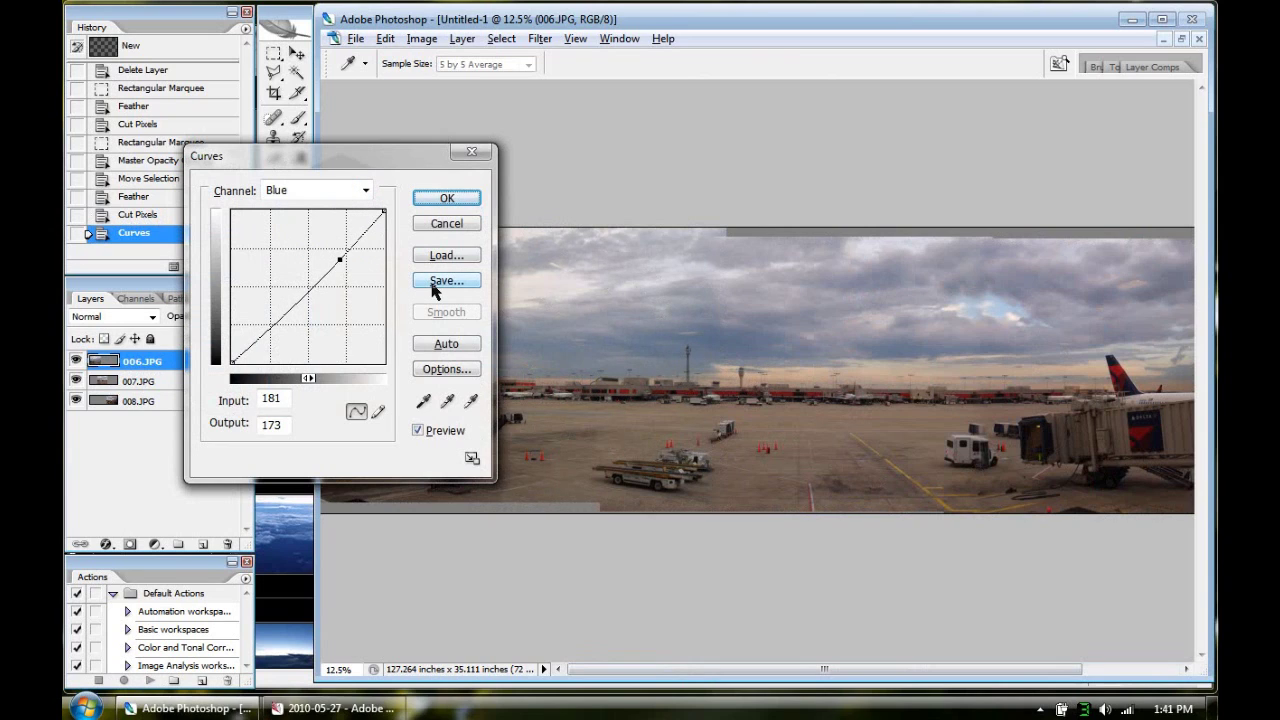
key(Up)
key(Up)
Step: Reshape the Red curve at its midtones and apply the Curves adjustment
click(362, 192)
click(330, 221)
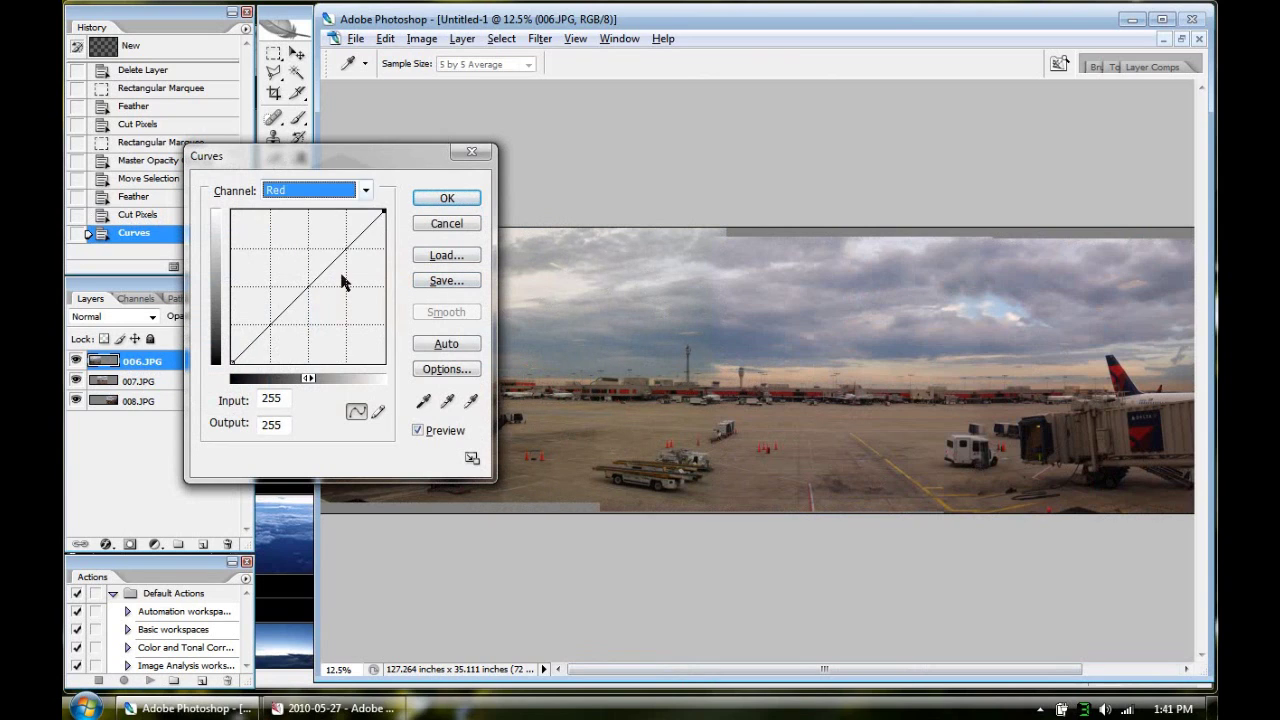
click(320, 274)
key(Up)
key(Up)
key(Up)
key(Up)
key(Up)
key(Up)
key(Up)
key(Up)
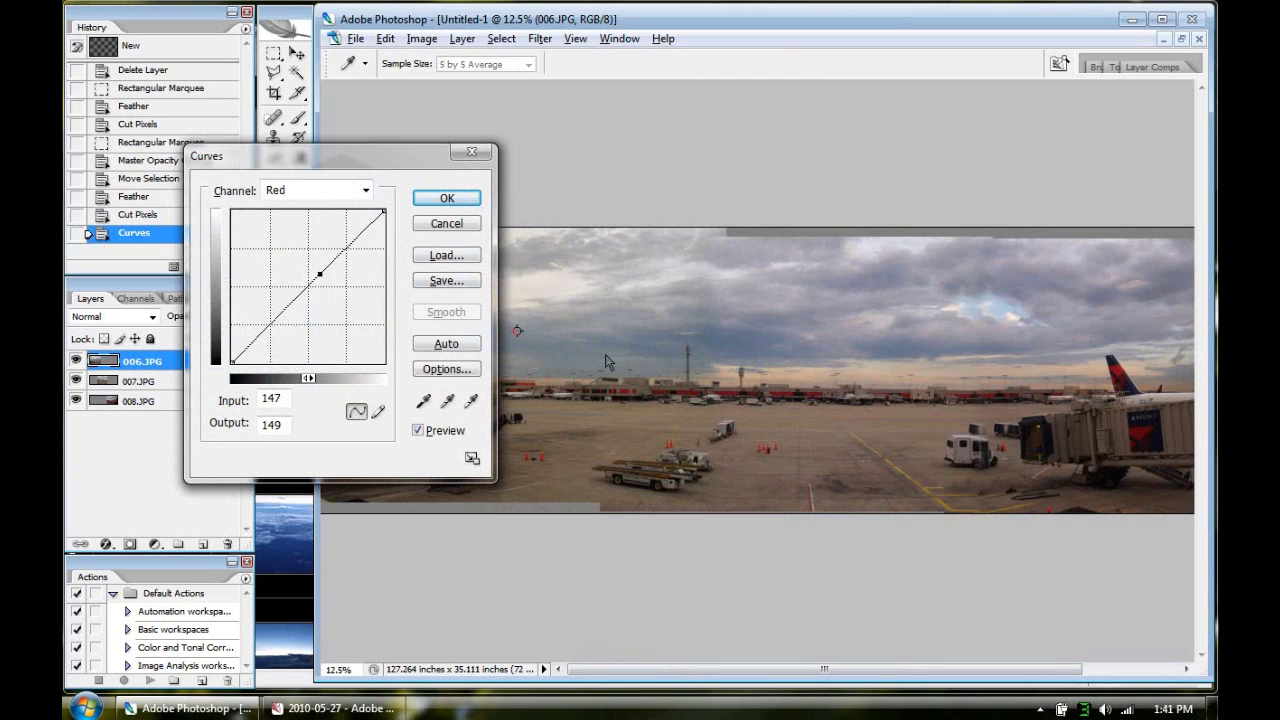
drag(318, 273, 433, 180)
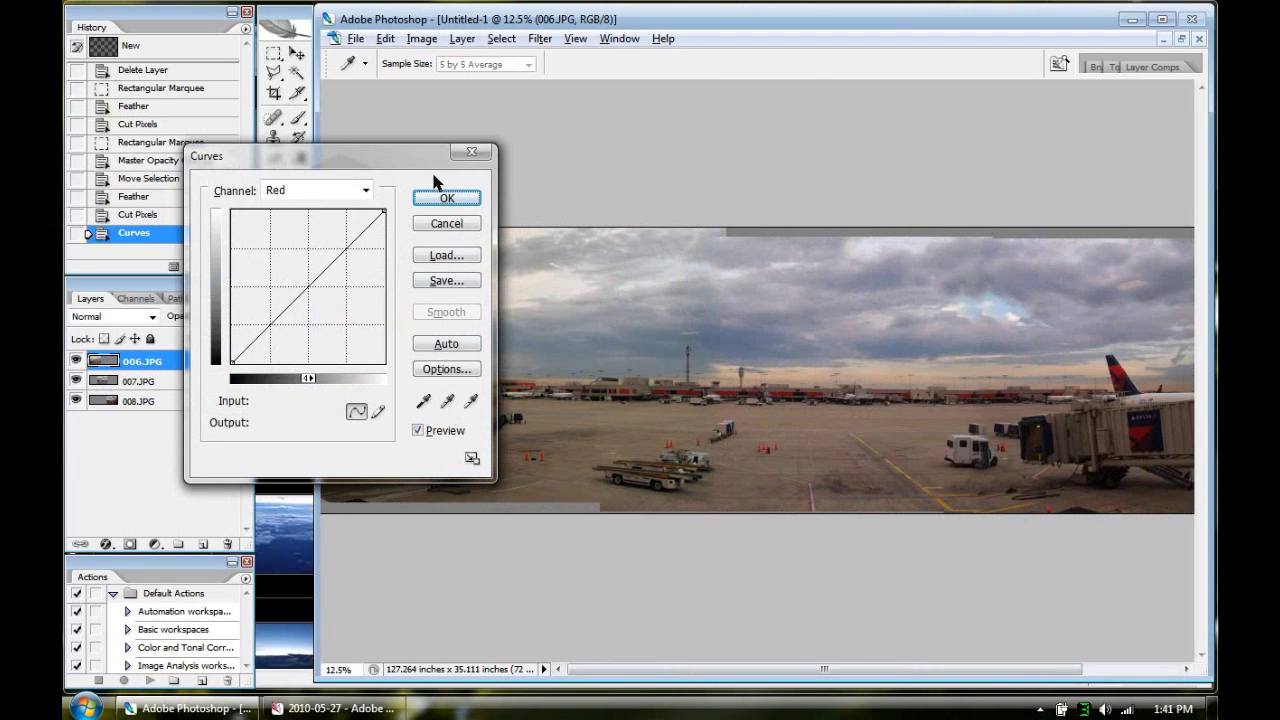
click(366, 190)
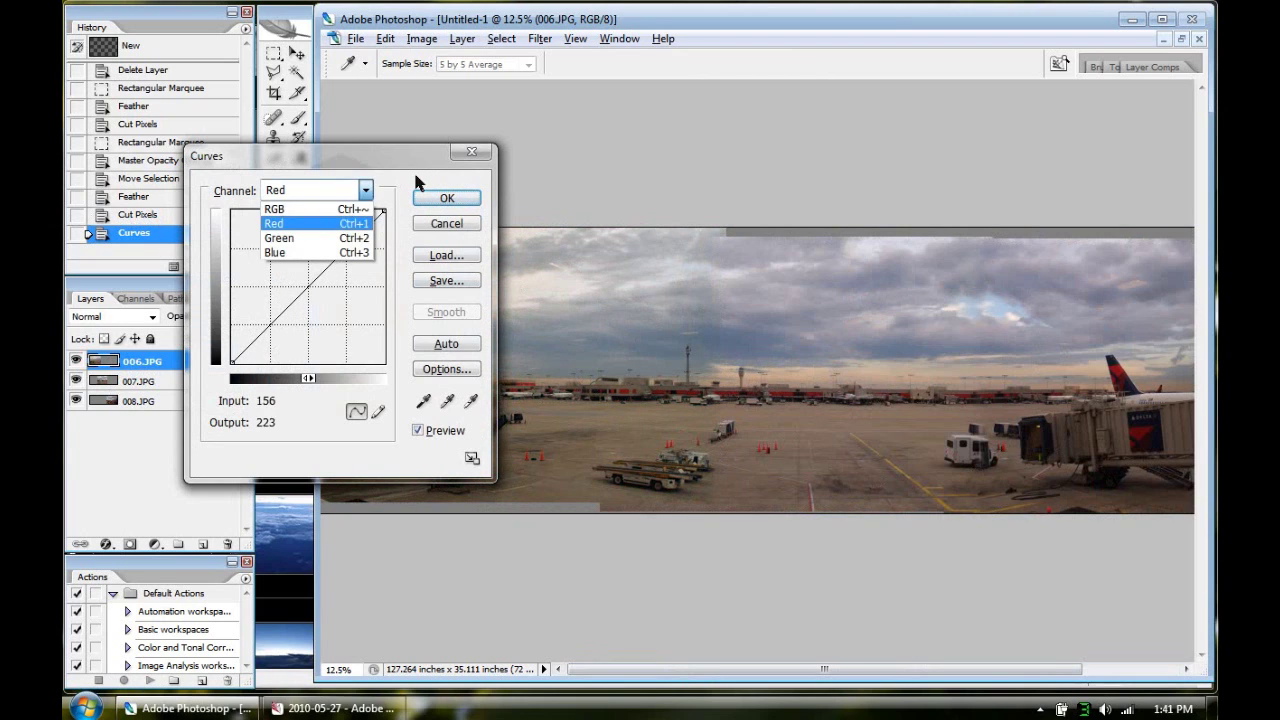
click(300, 217)
click(446, 199)
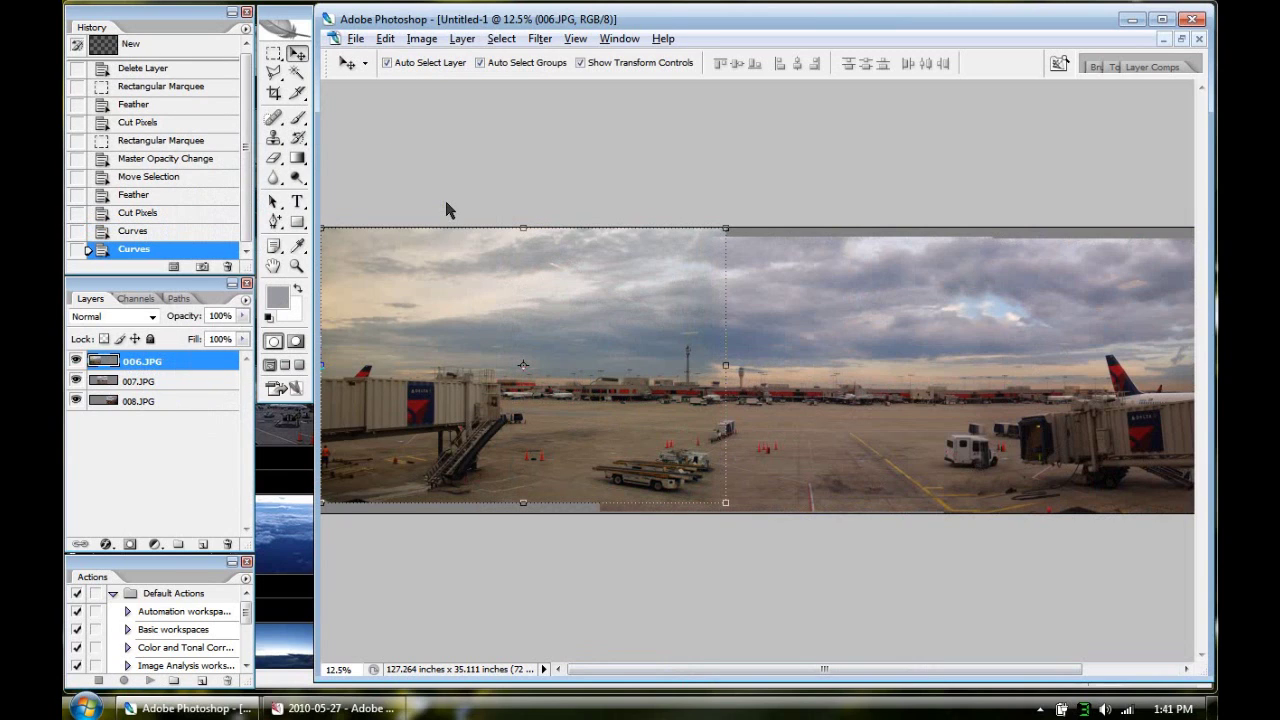
Step: Shift 006.JPG's midtones 5 toward magenta with Color Balance
key(ctrl+b)
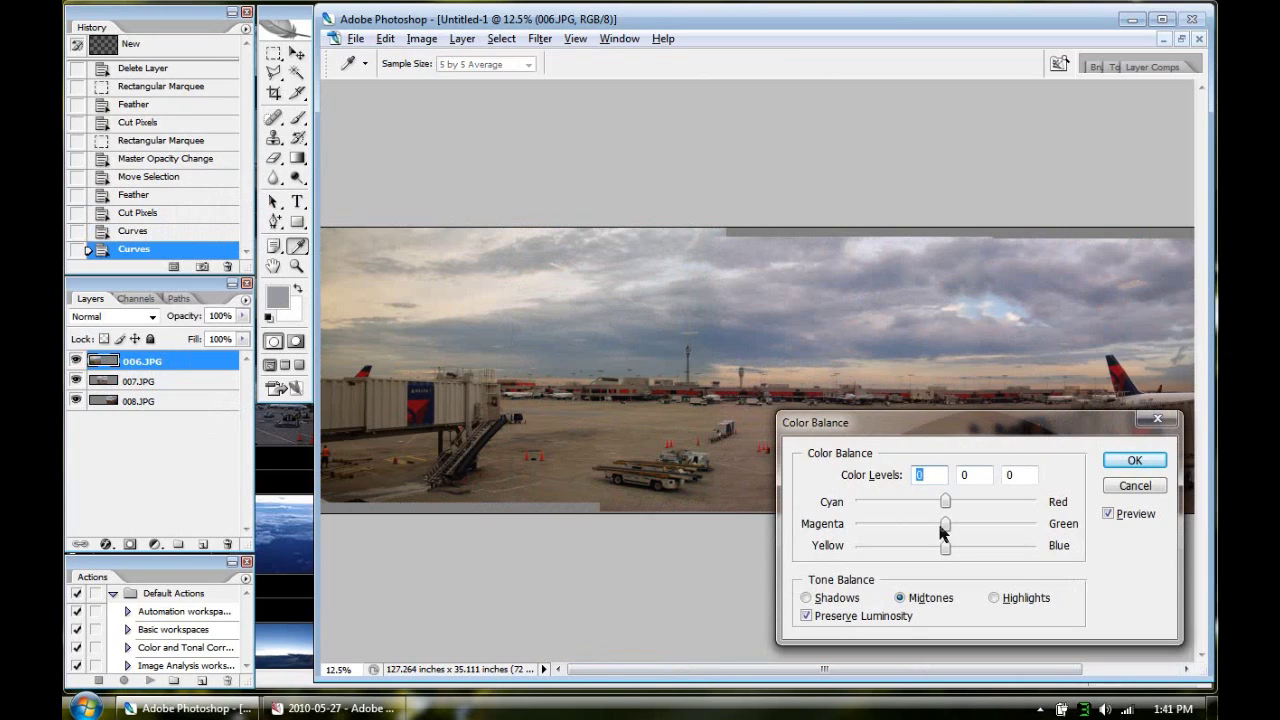
mouse_move(961, 527)
mouse_down()
mouse_move(934, 528)
mouse_move(944, 533)
mouse_up()
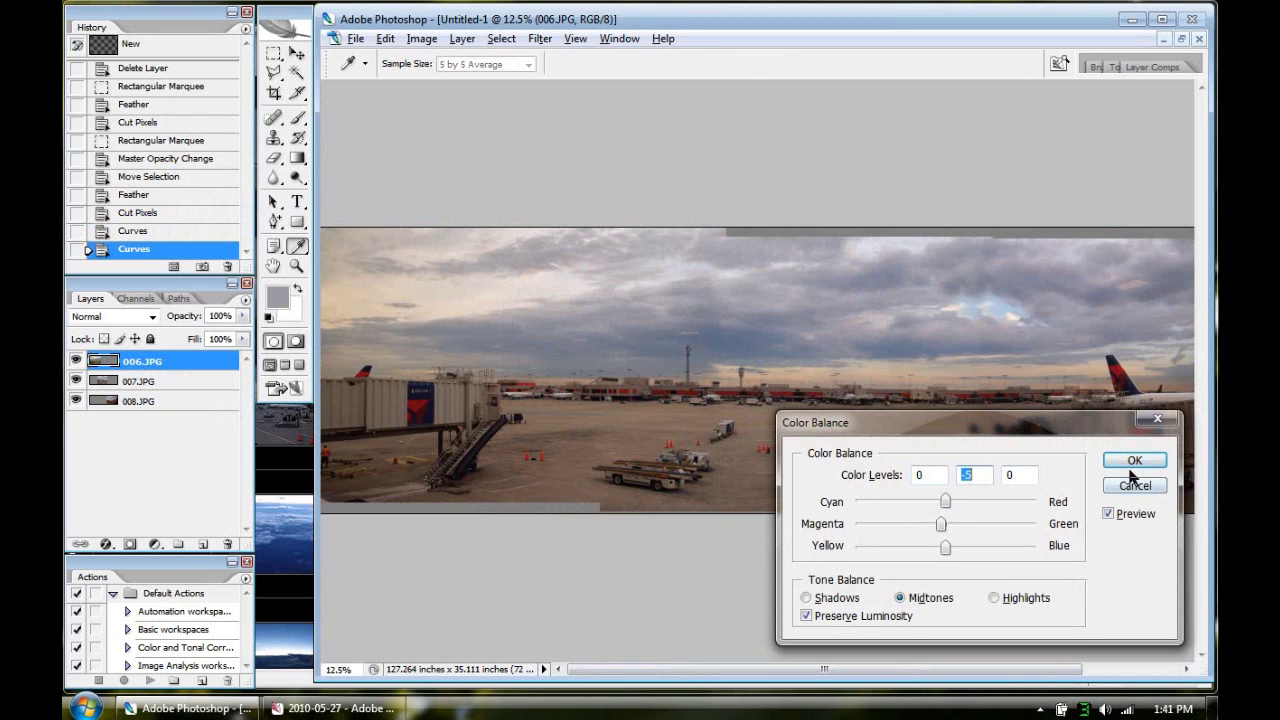
click(1135, 462)
Step: Move 008.JPG to line up with 007.JPG at the jet-bridge seam, tilting it about 4.7°
click(920, 532)
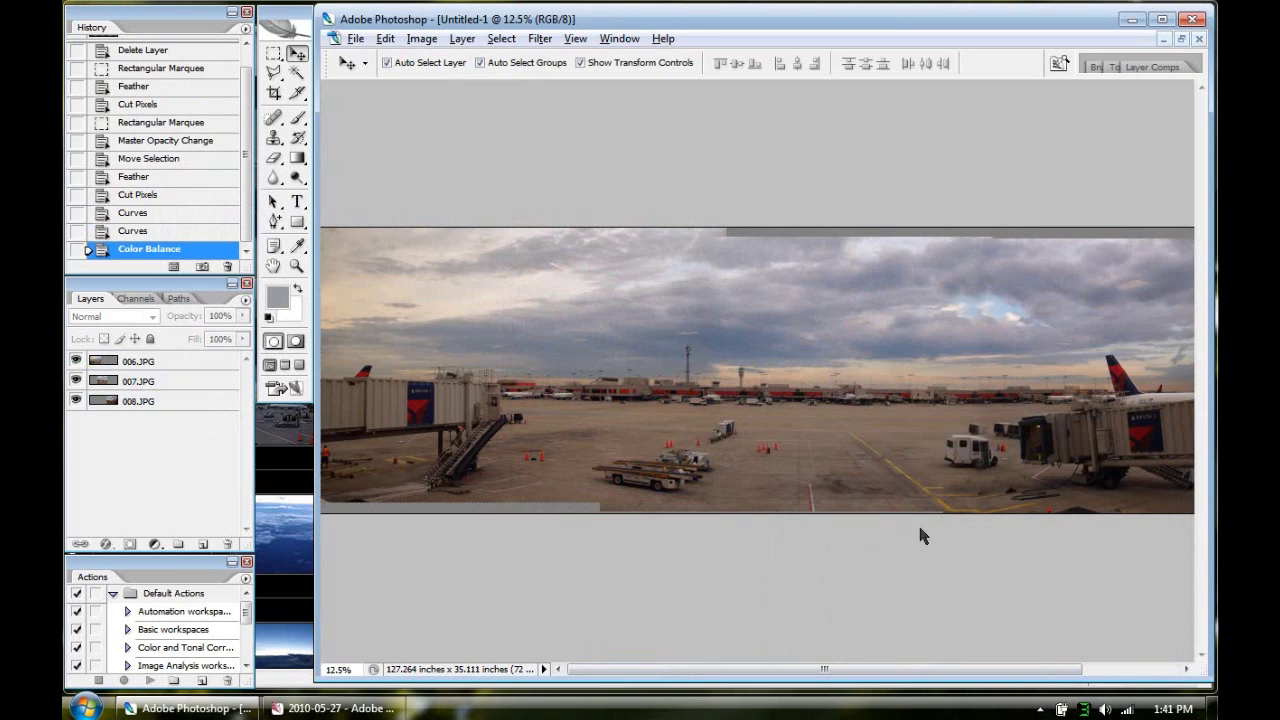
key(ctrl+plus)
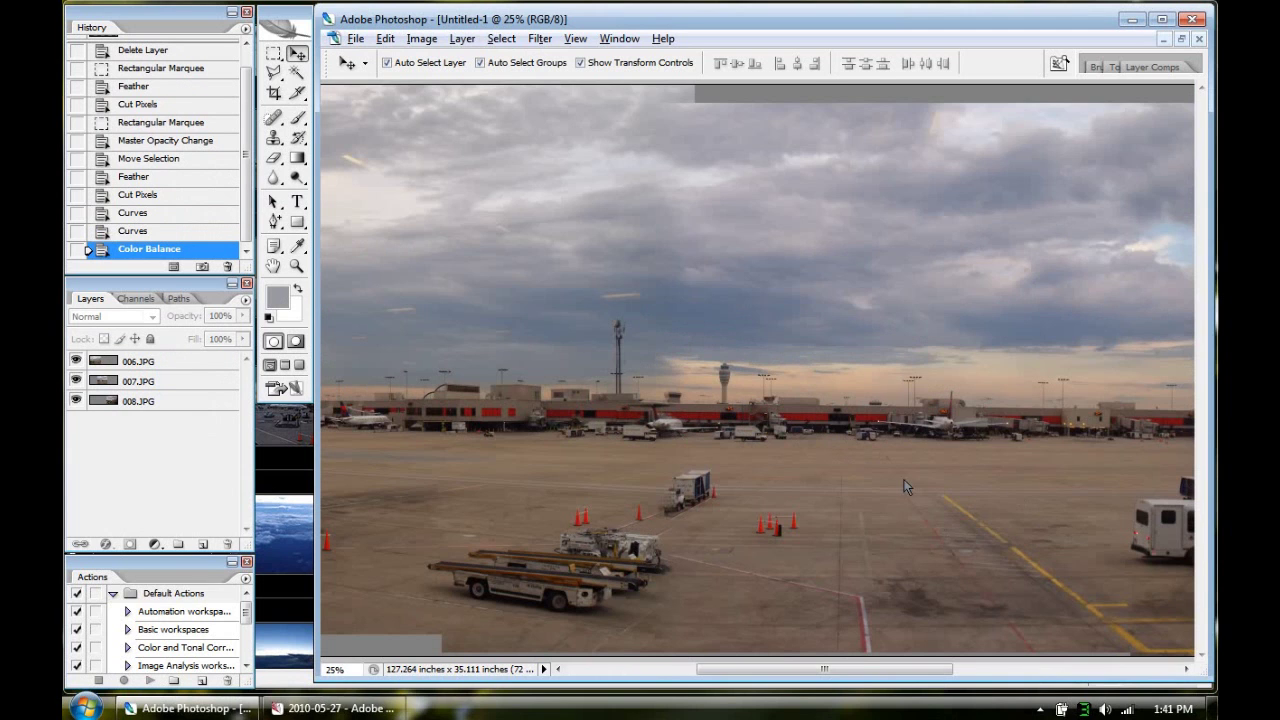
key(ctrl+plus)
key(ctrl+plus)
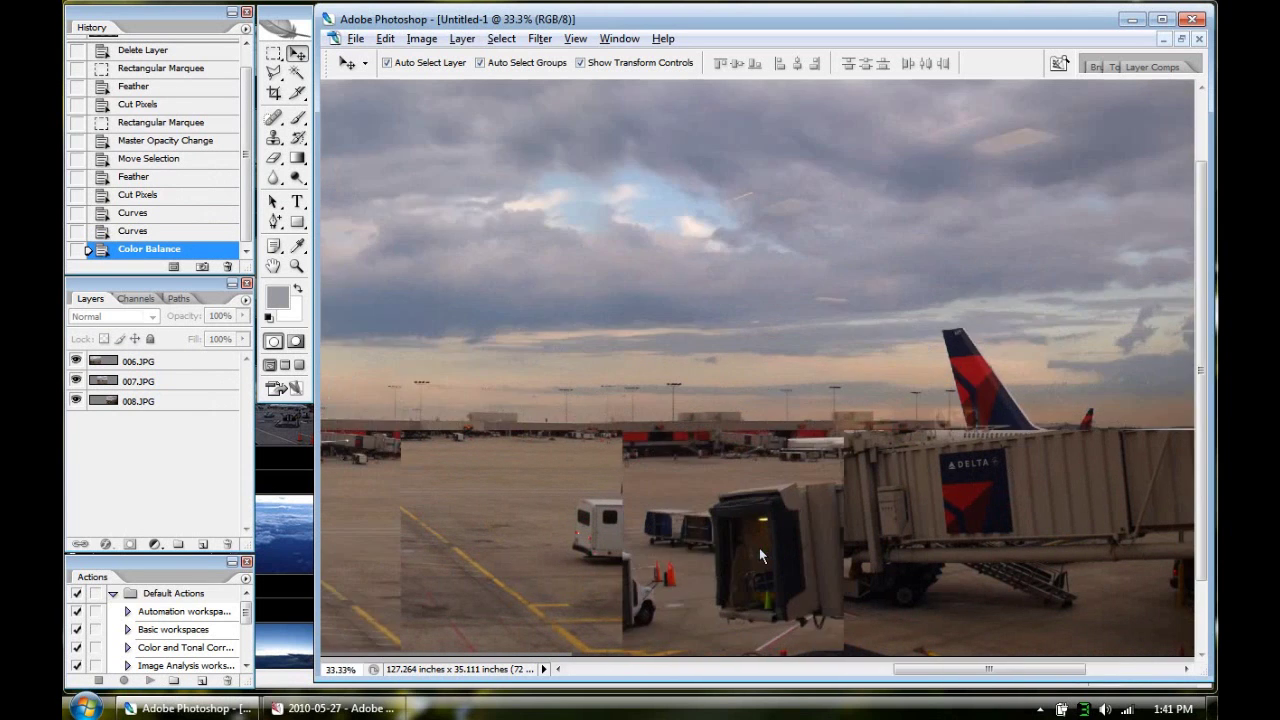
drag(755, 549, 977, 351)
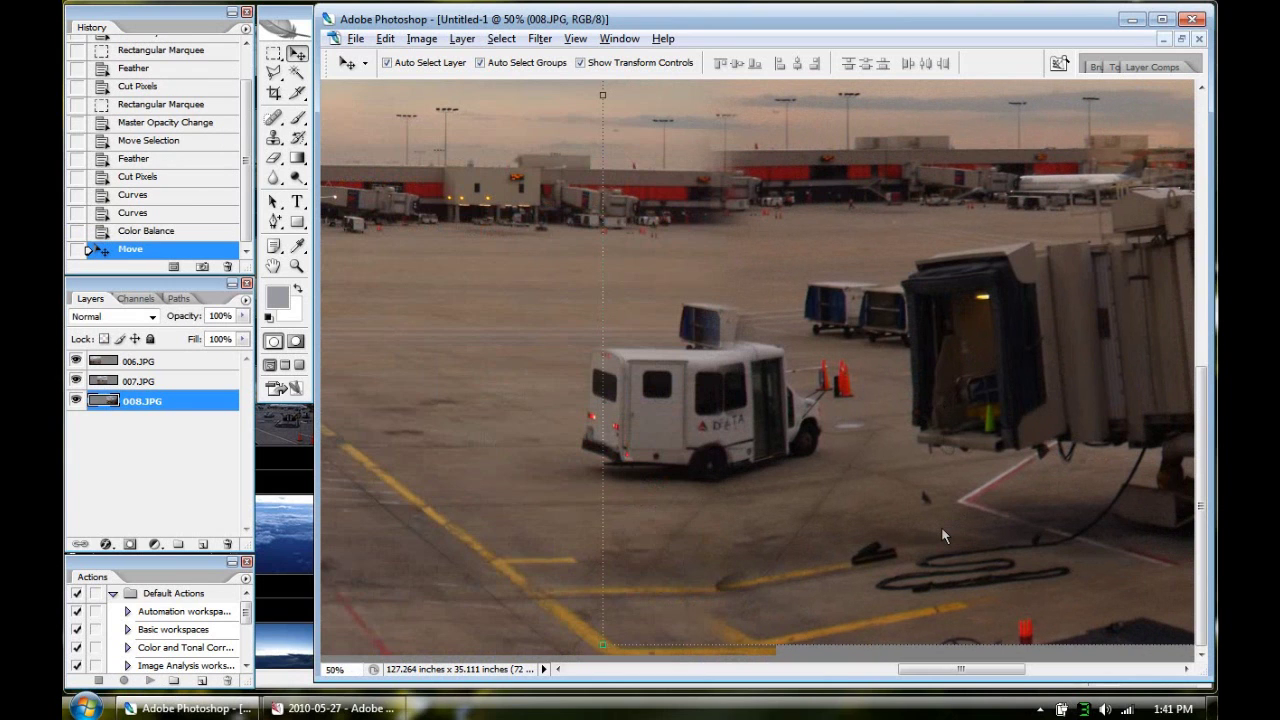
key(ctrl+minus)
key(ctrl+minus)
key(ctrl+minus)
key(ctrl+minus)
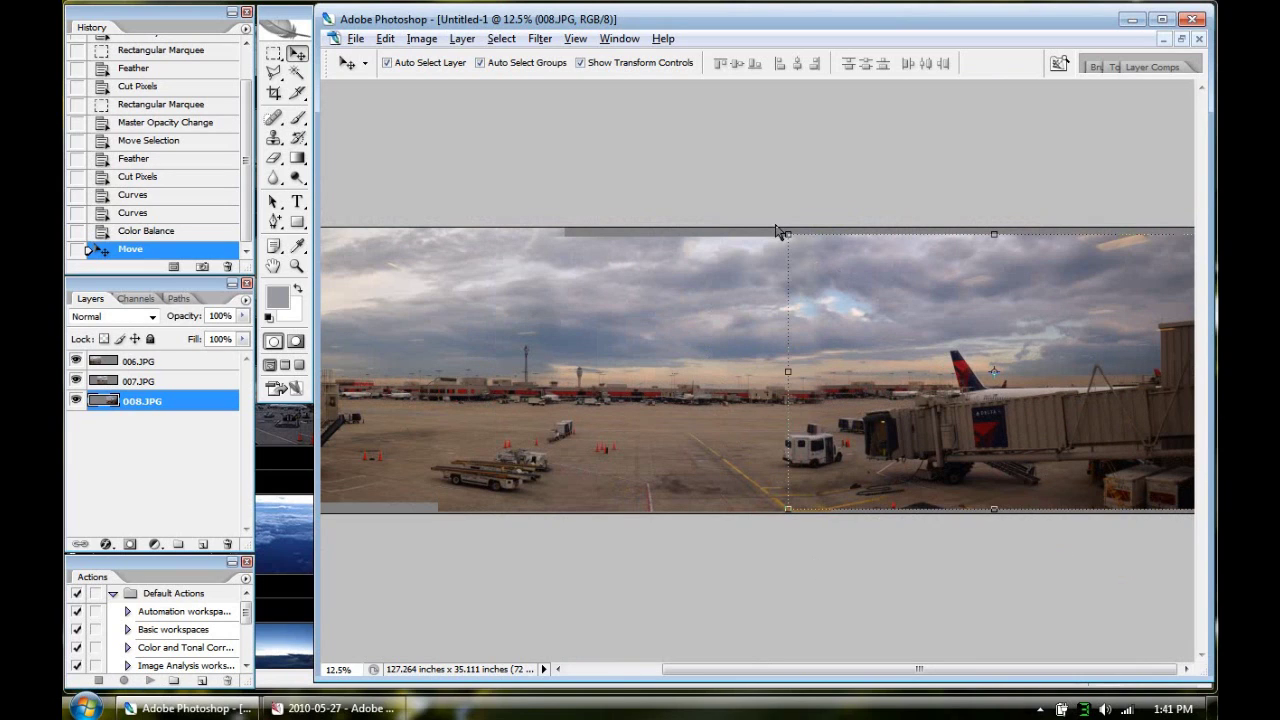
drag(772, 236, 779, 228)
Step: Shift and rotate 008.JPG, easing its rotation back to 2.7° to line up the seam
drag(1030, 352, 1024, 358)
drag(749, 229, 756, 218)
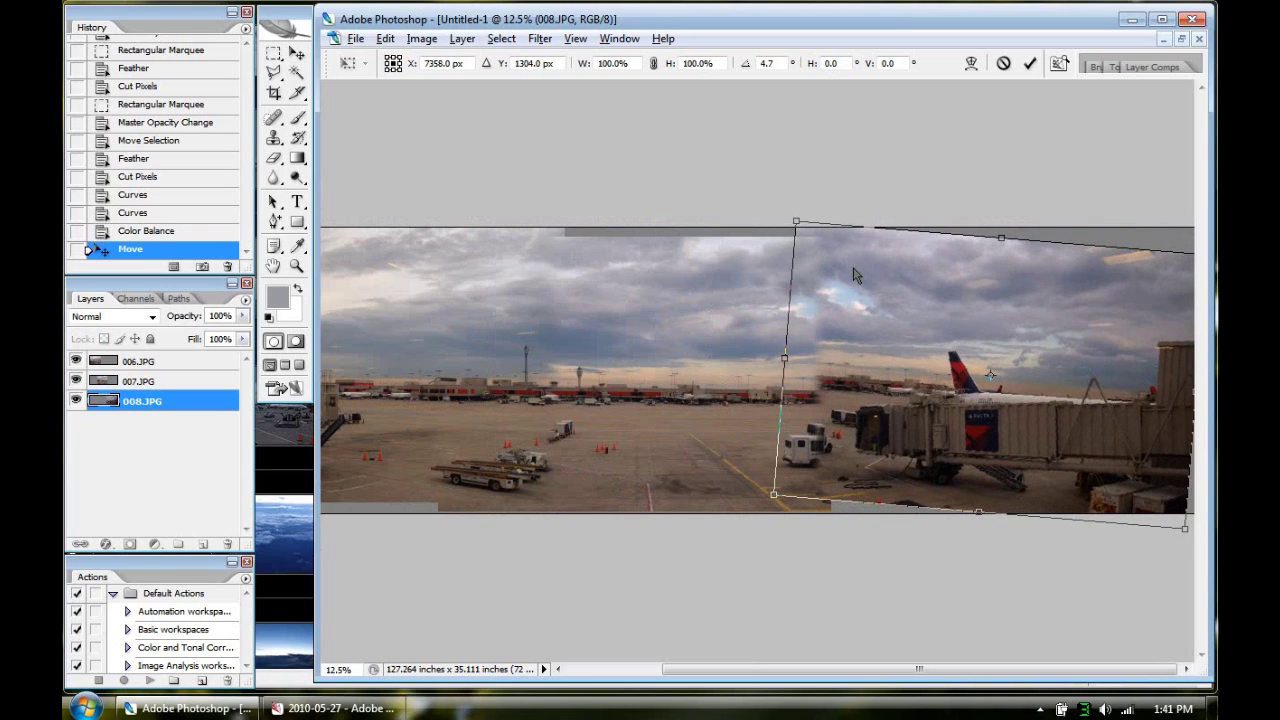
drag(1040, 388, 1037, 400)
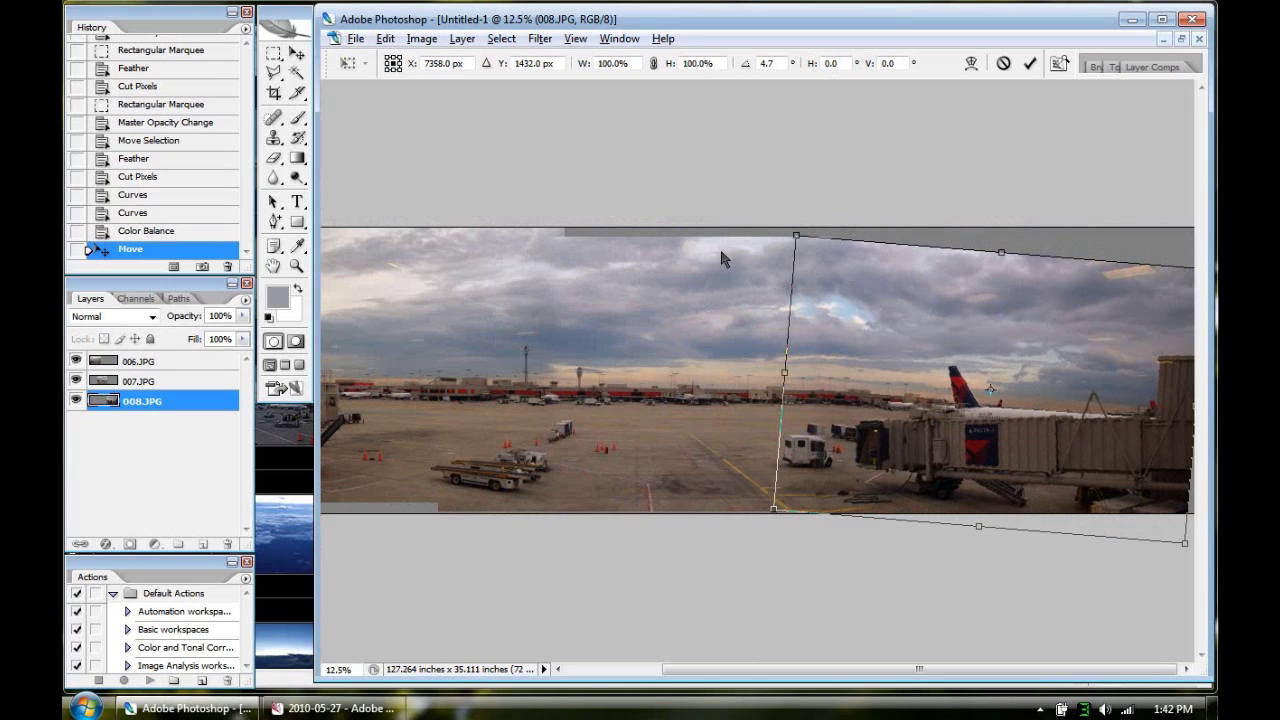
drag(764, 248, 763, 257)
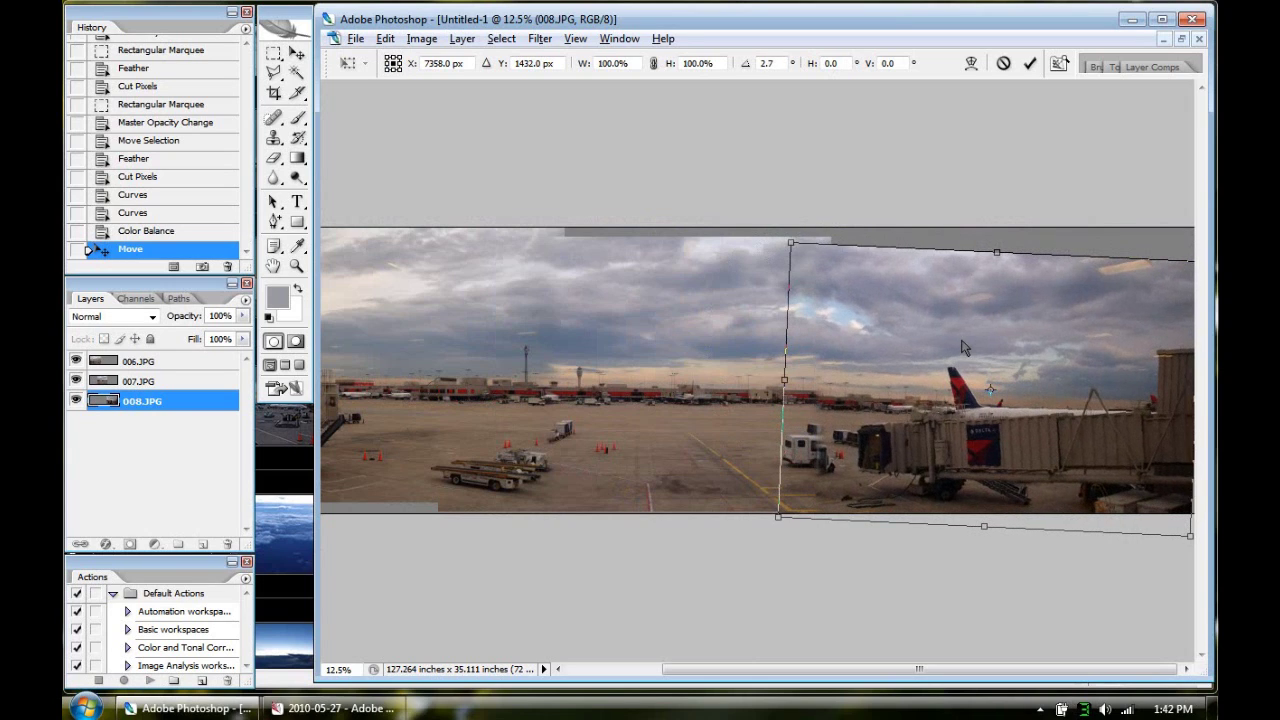
drag(1036, 402, 1038, 387)
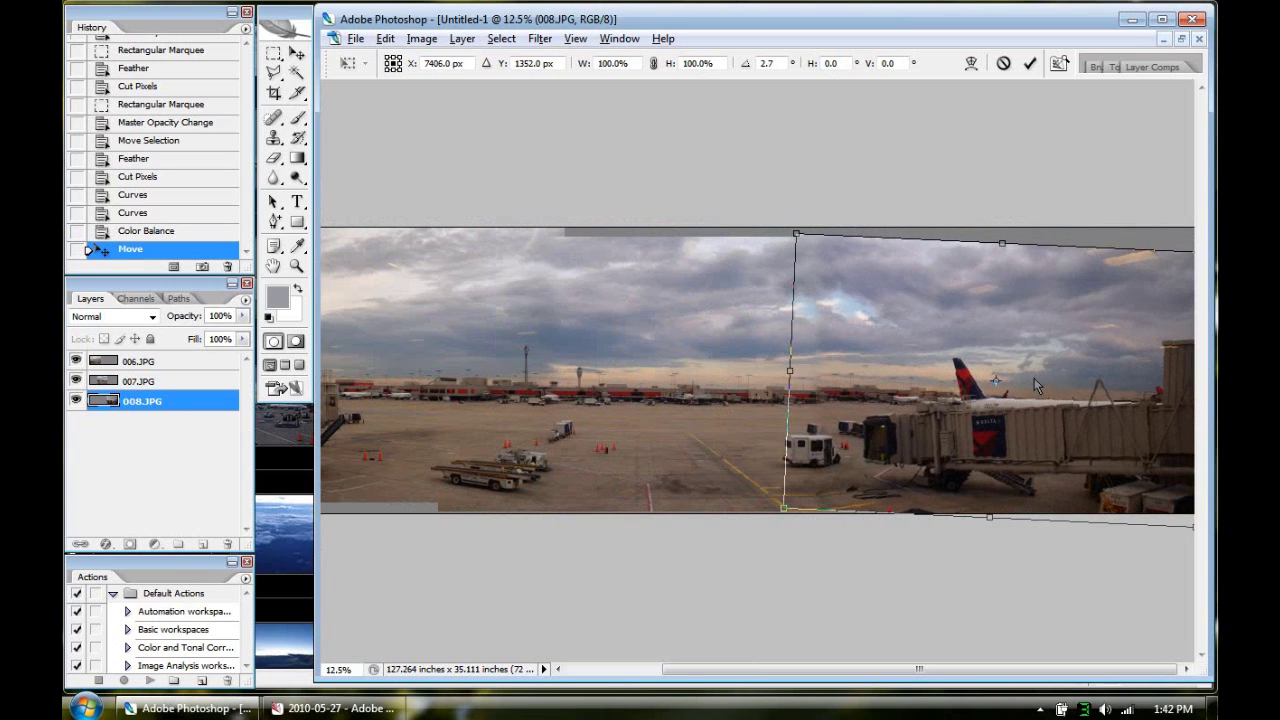
key(ctrl+plus)
key(ctrl+plus)
key(ctrl+plus)
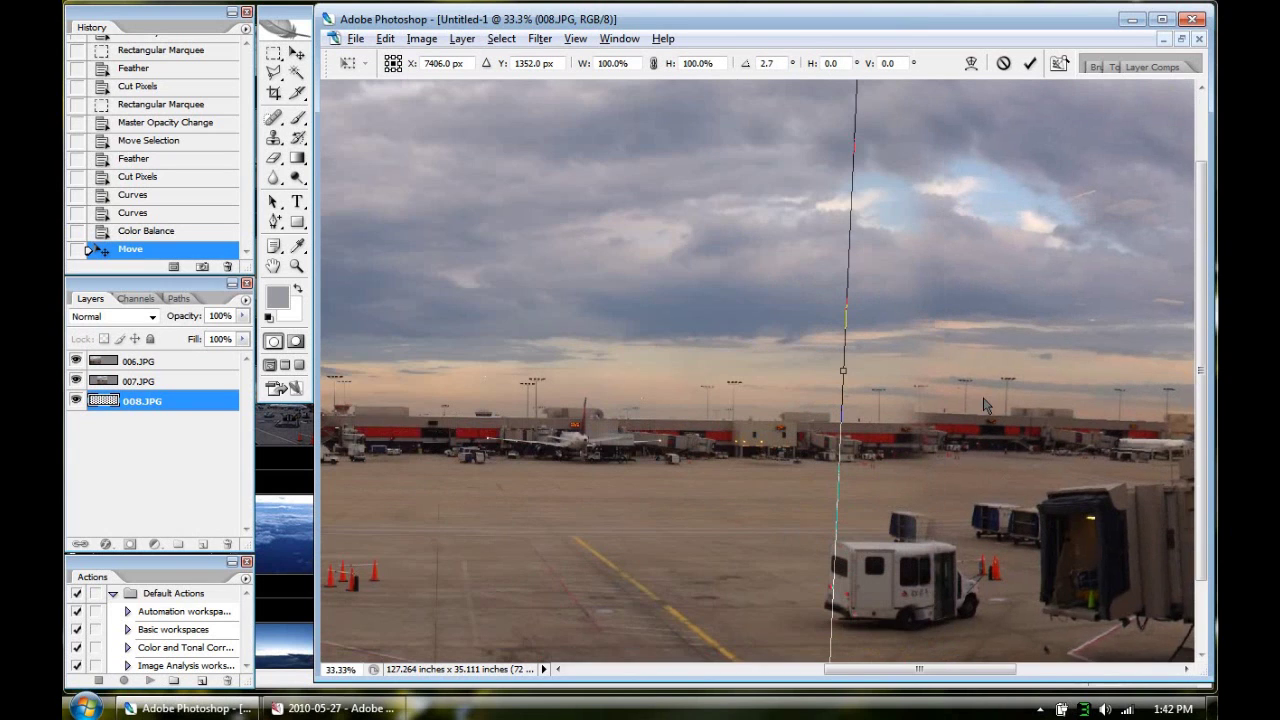
drag(1047, 577, 918, 488)
Step: Nudge 008.JPG slightly left and down with arrow keys, then switch to the Eraser
key(shift+Right)
key(shift+Right)
key(shift+Right)
key(shift+Right)
key(shift+Up)
key(shift+Up)
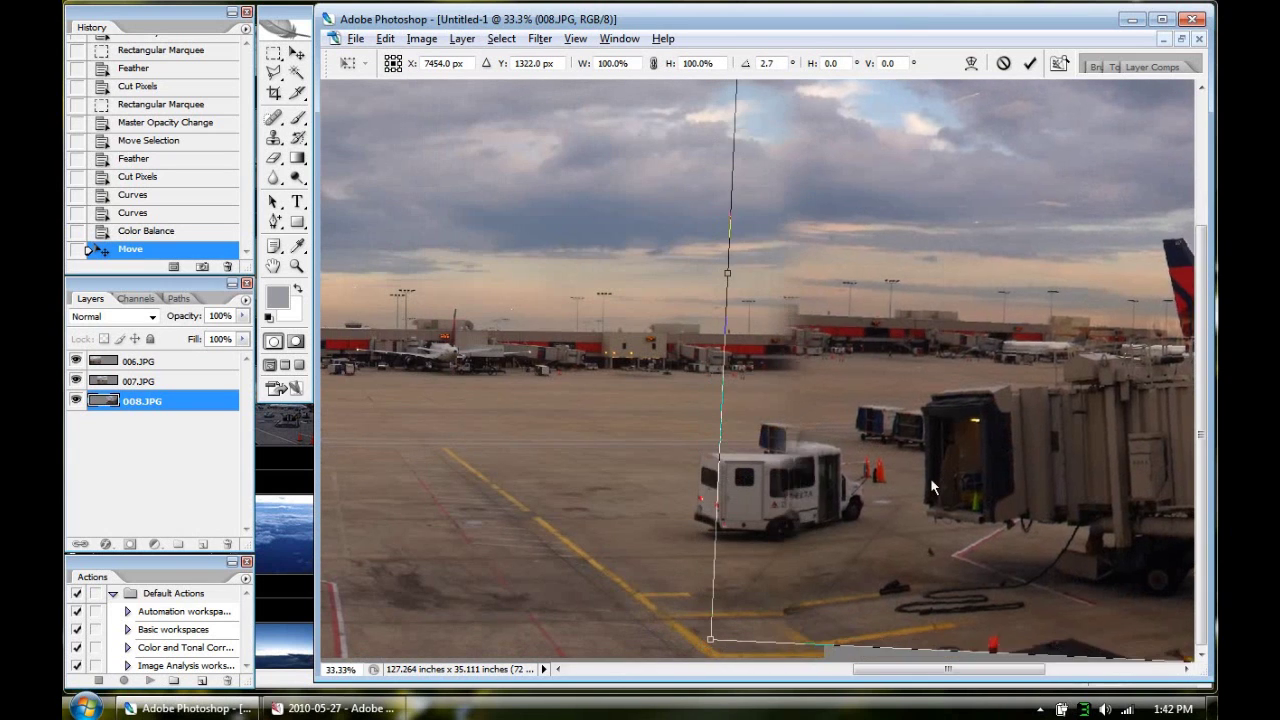
key(Down)
key(Down)
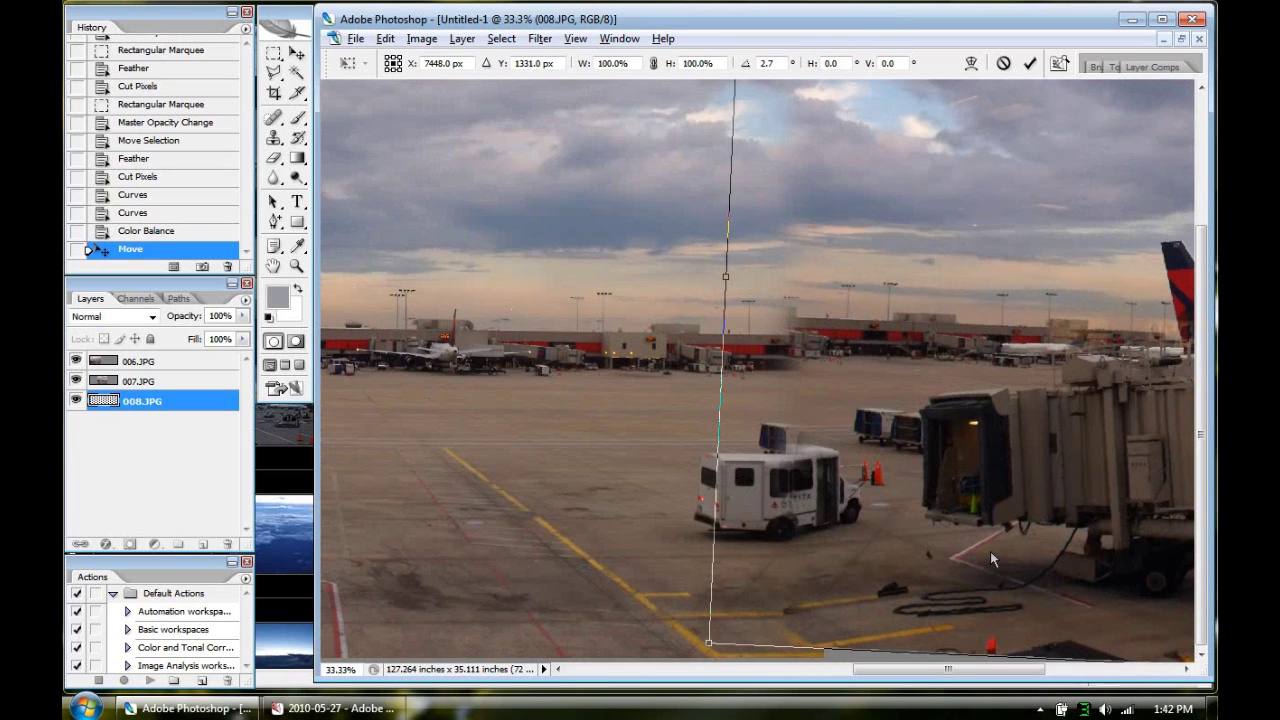
key(Left)
key(Left)
key(Left)
key(Left)
key(Down)
key(Down)
key(Down)
key(Down)
key(Down)
key(Down)
key(Down)
key(Down)
key(Down)
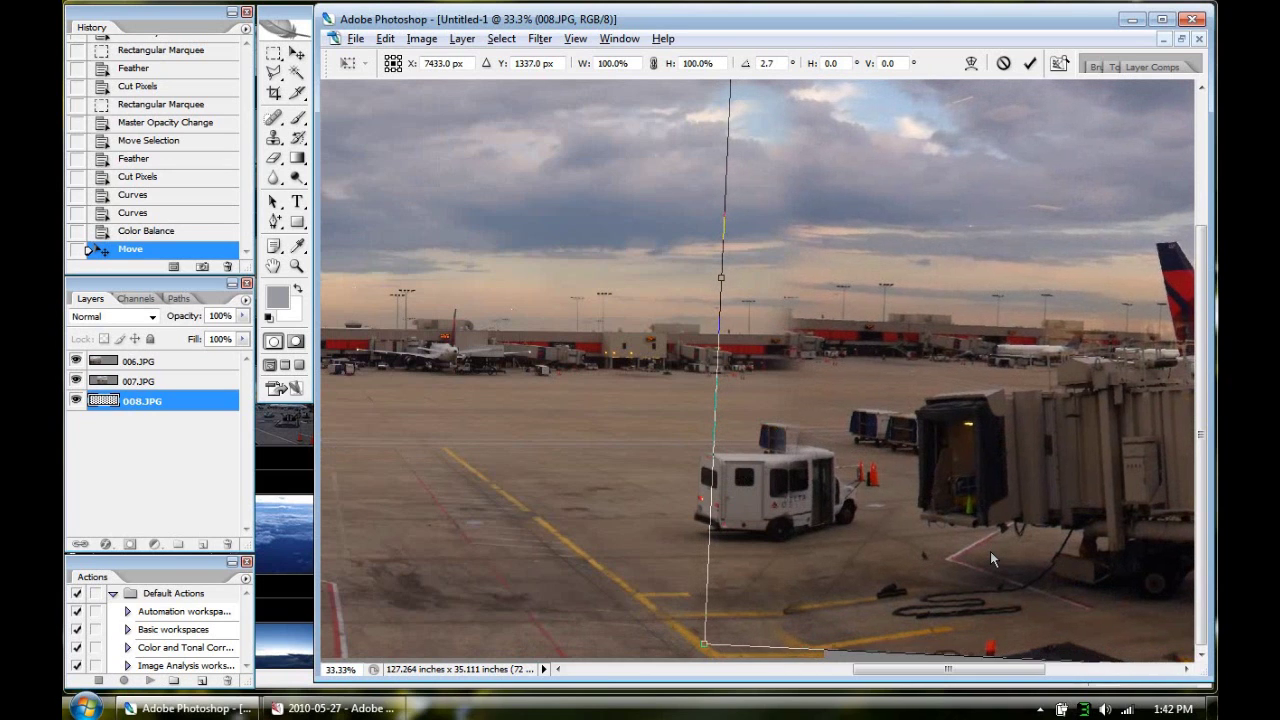
key(Left)
key(Left)
key(Left)
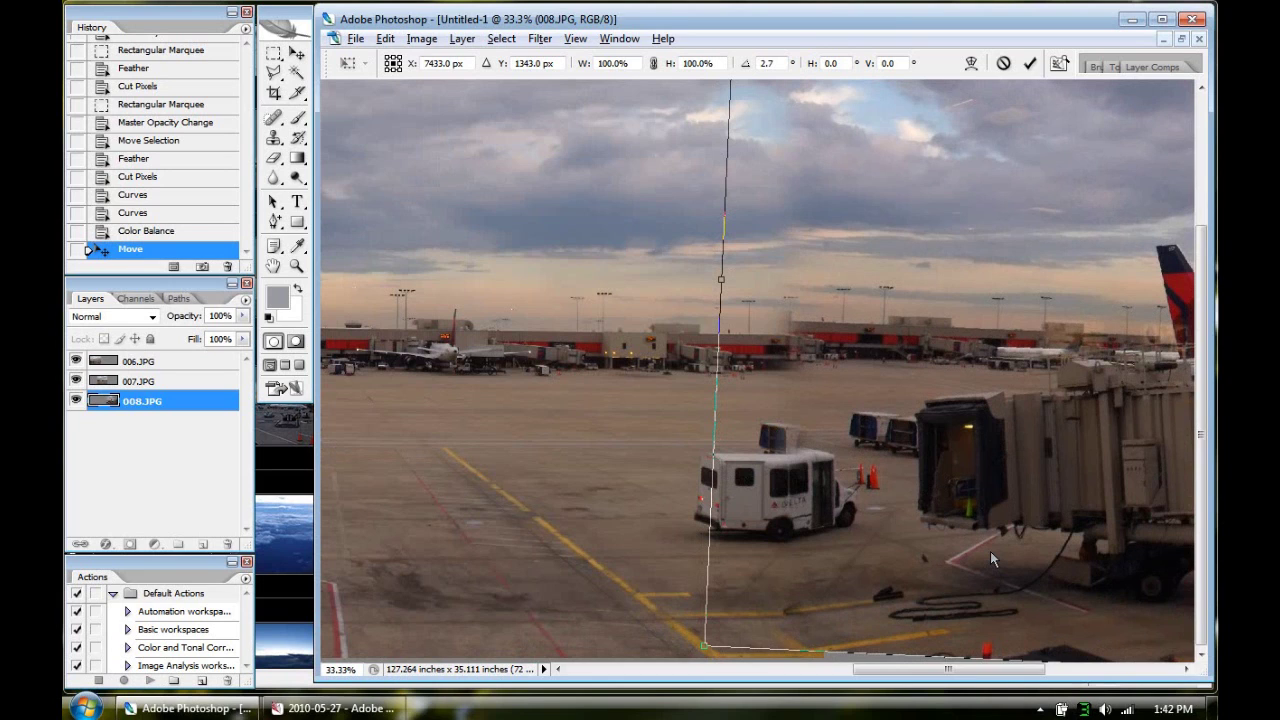
key(Down)
key(Down)
key(Down)
key(e)
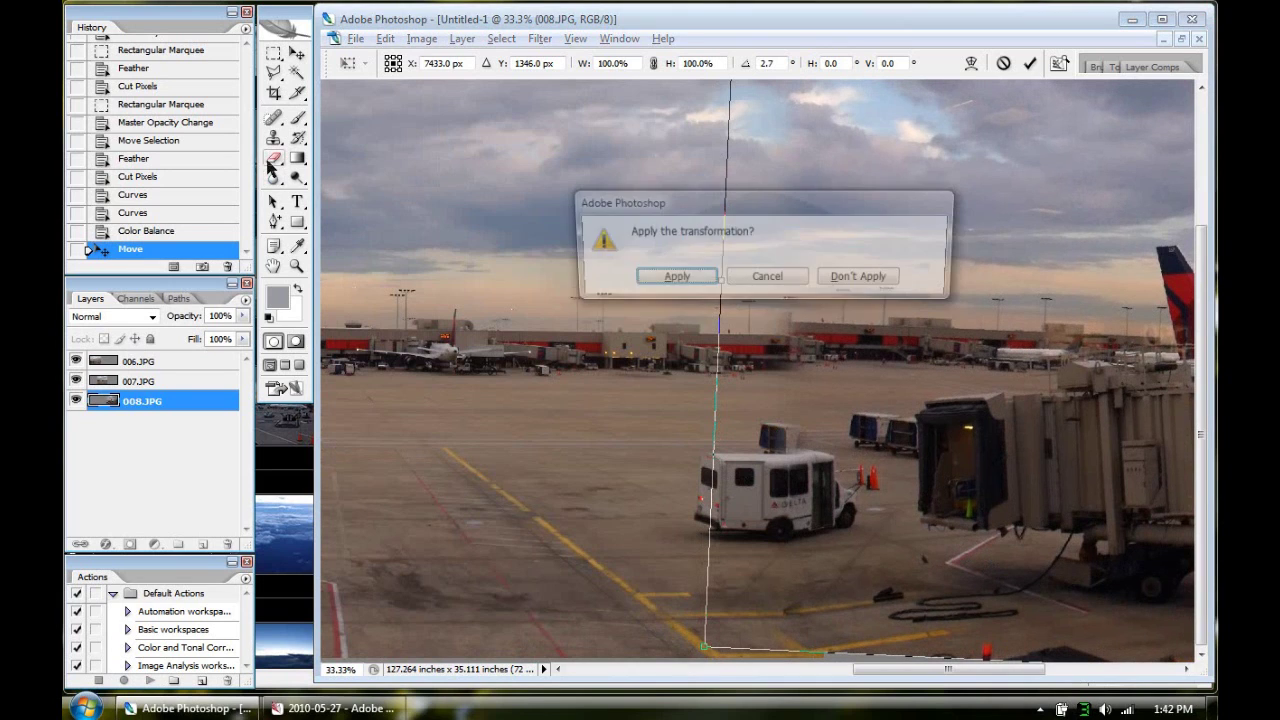
Step: Apply the 2.7° transform and erase the terminal and jet bridge seam with a 53 px eraser
click(698, 277)
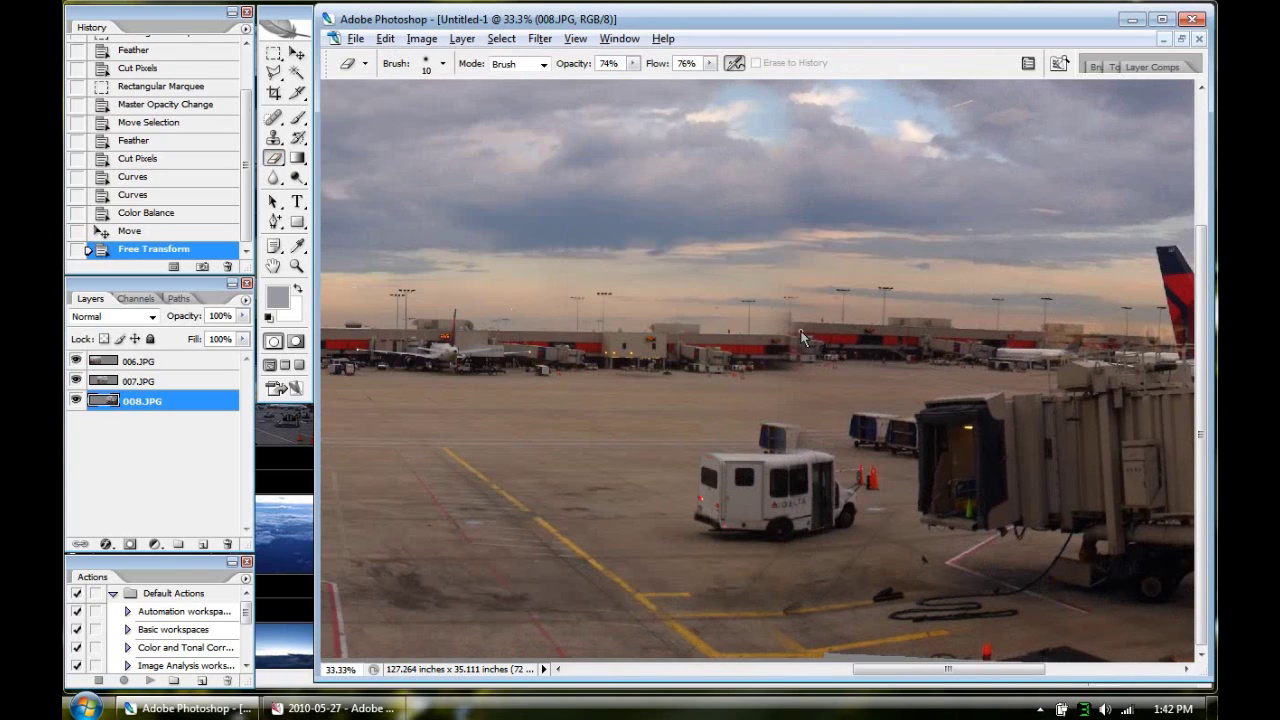
right_click(820, 354)
drag(847, 365, 887, 365)
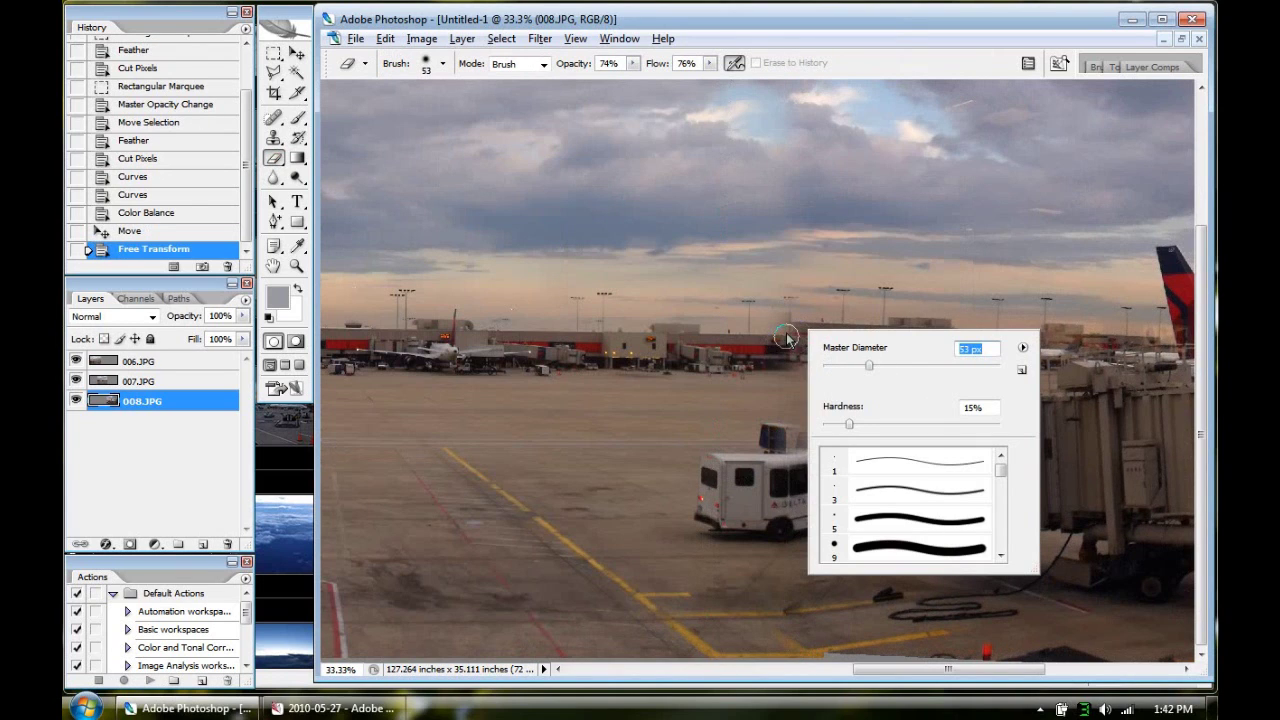
click(786, 318)
click(786, 300)
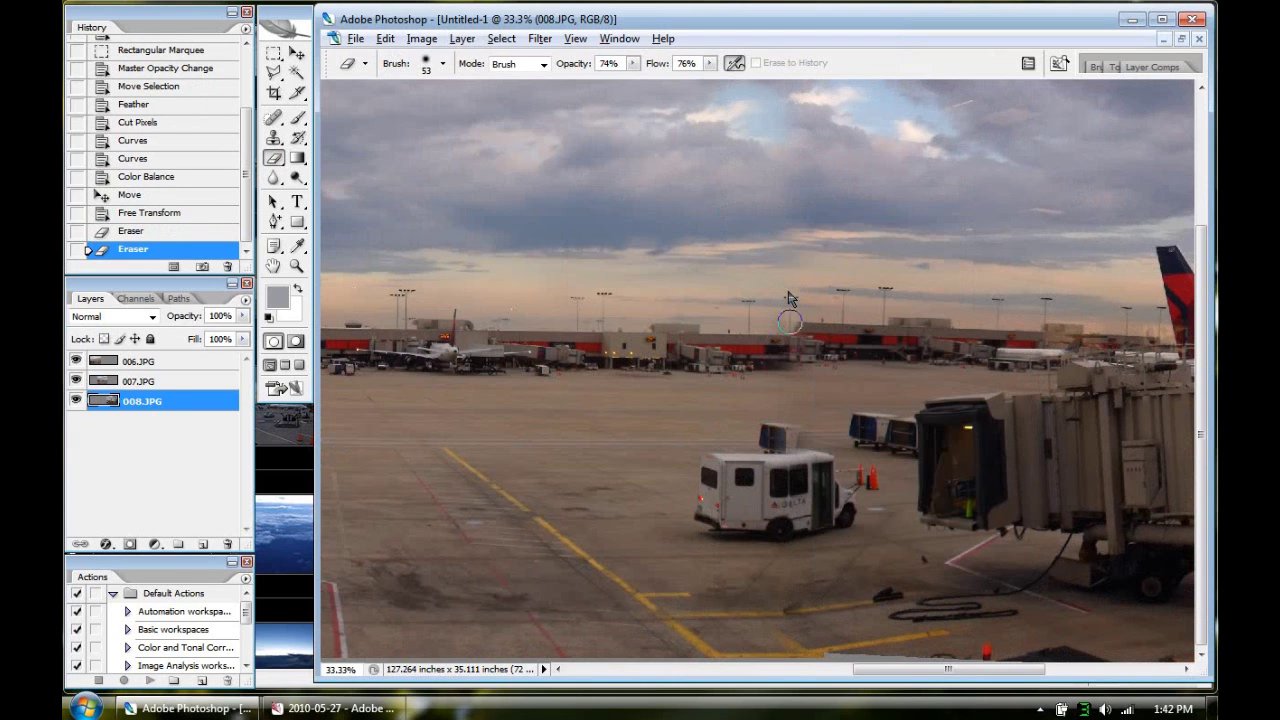
click(805, 316)
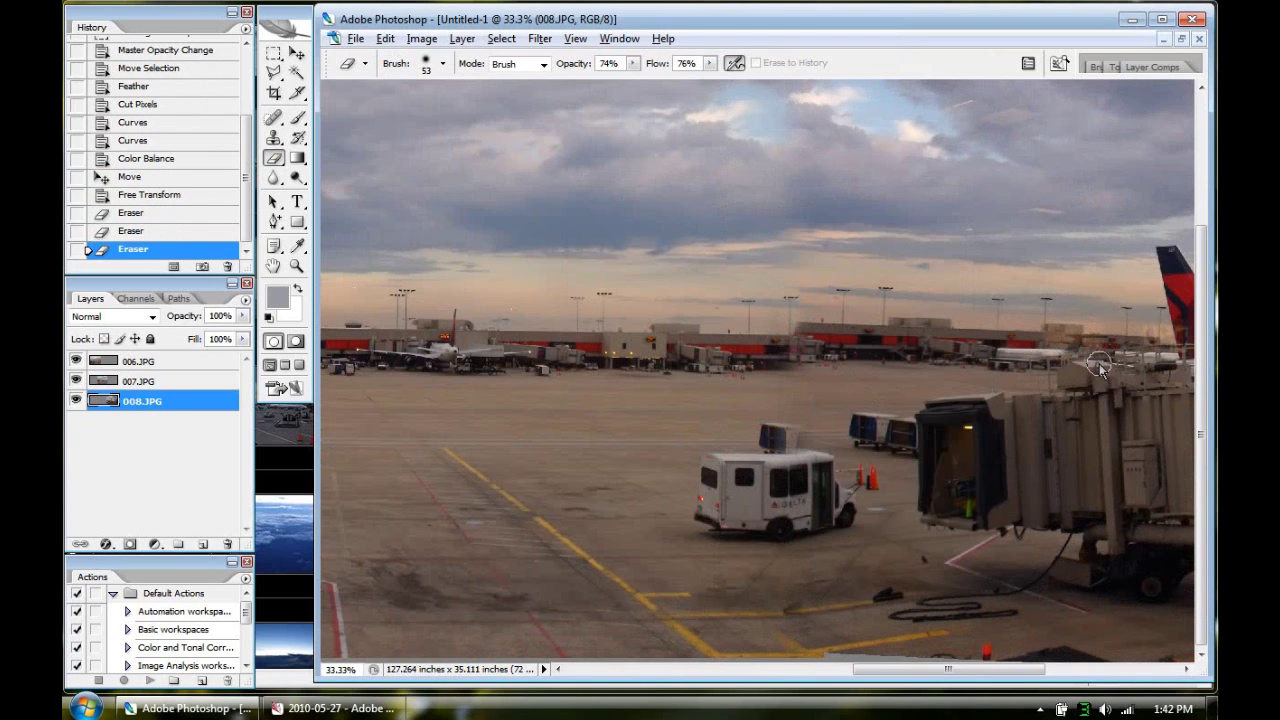
key(ctrl+minus)
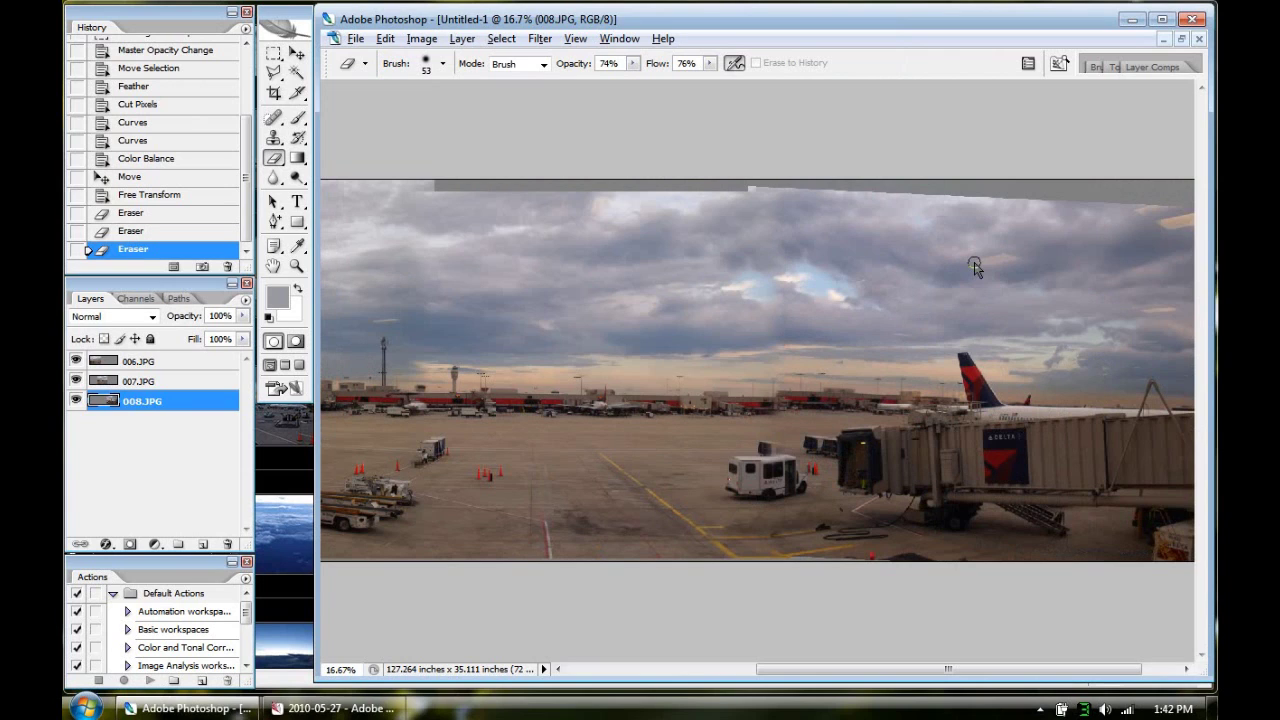
Step: Squash 008.JPG to 92.2% height and move it down to match the panorama's horizon
click(296, 53)
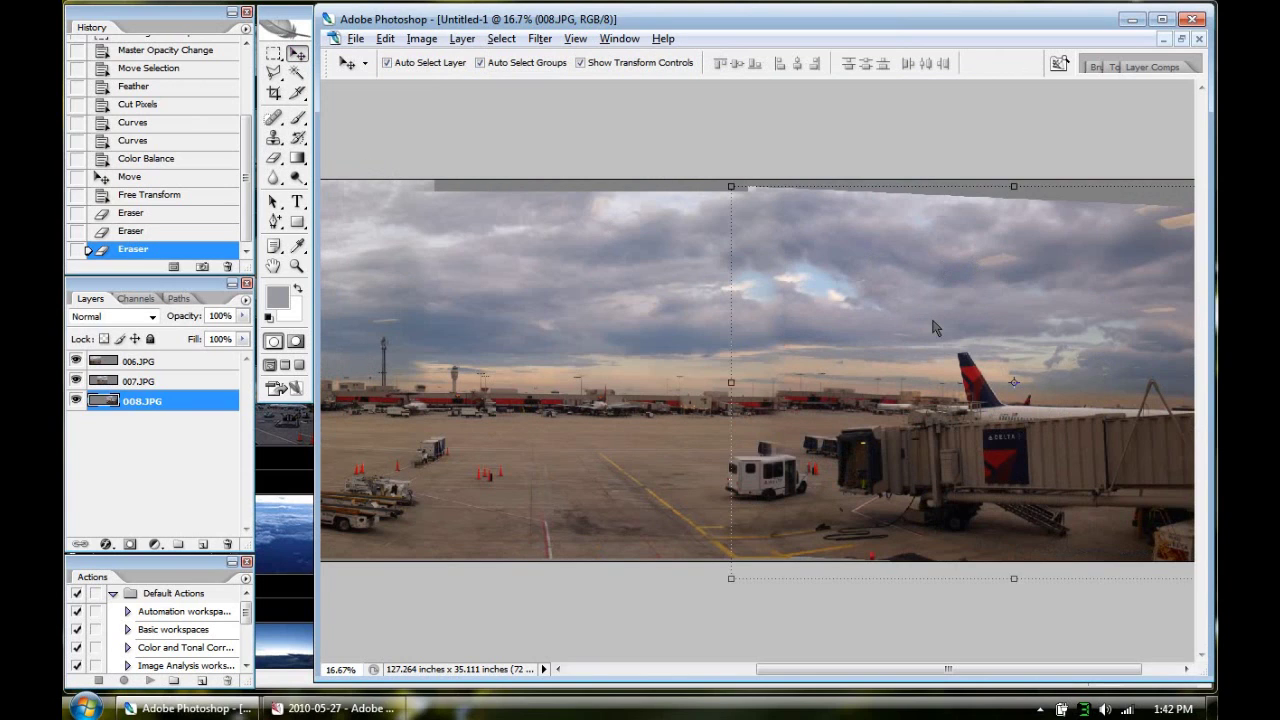
drag(1014, 188, 1014, 205)
drag(1010, 564, 1008, 561)
drag(1001, 472, 1001, 481)
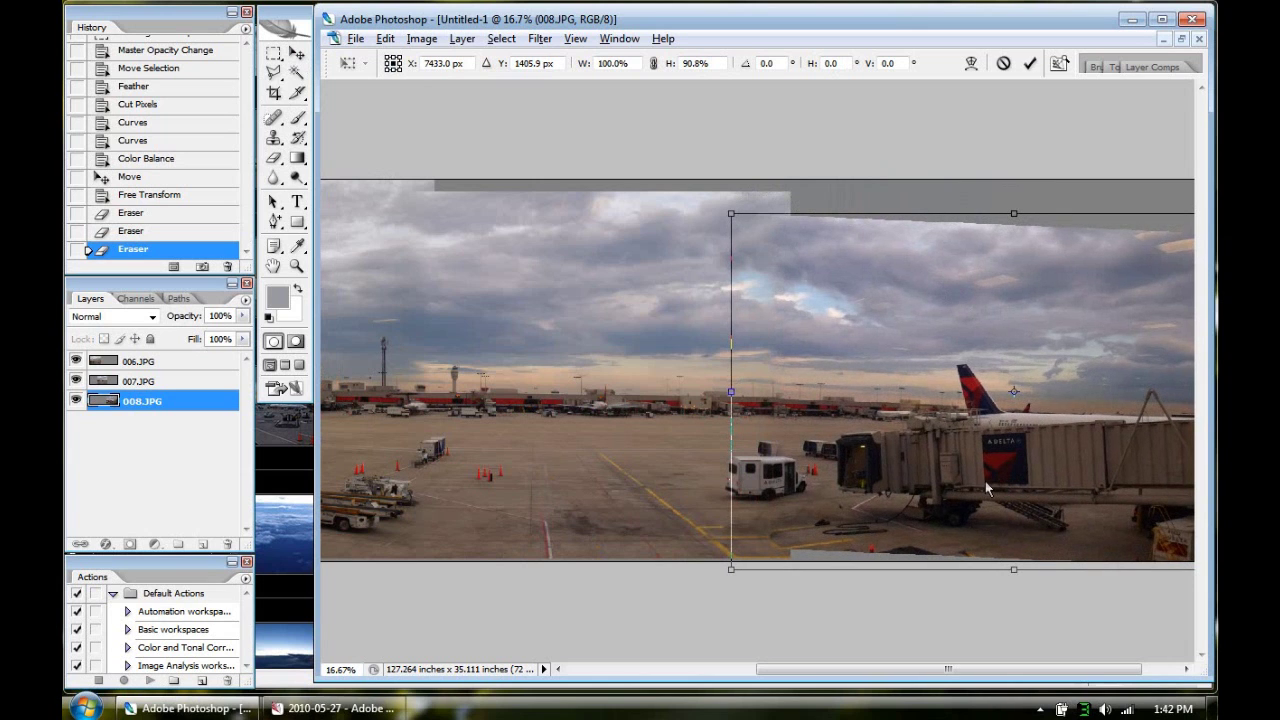
key(ctrl+plus)
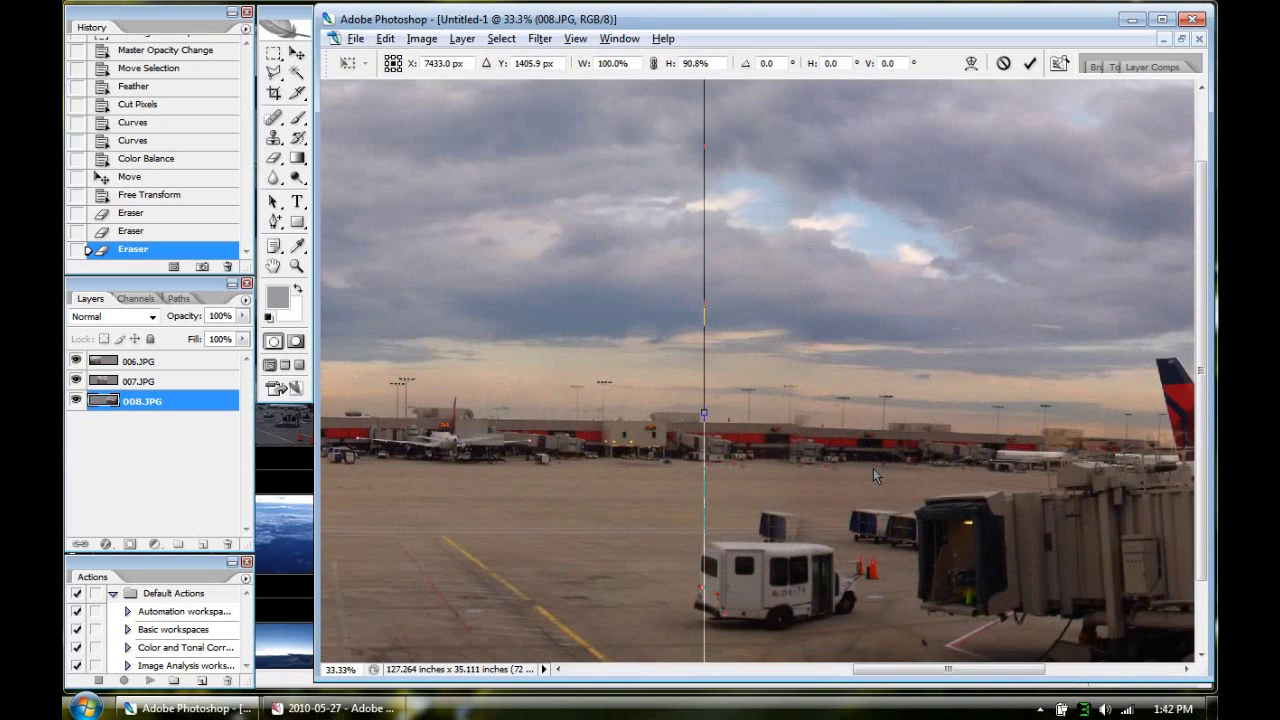
key(ctrl+minus)
key(ctrl+minus)
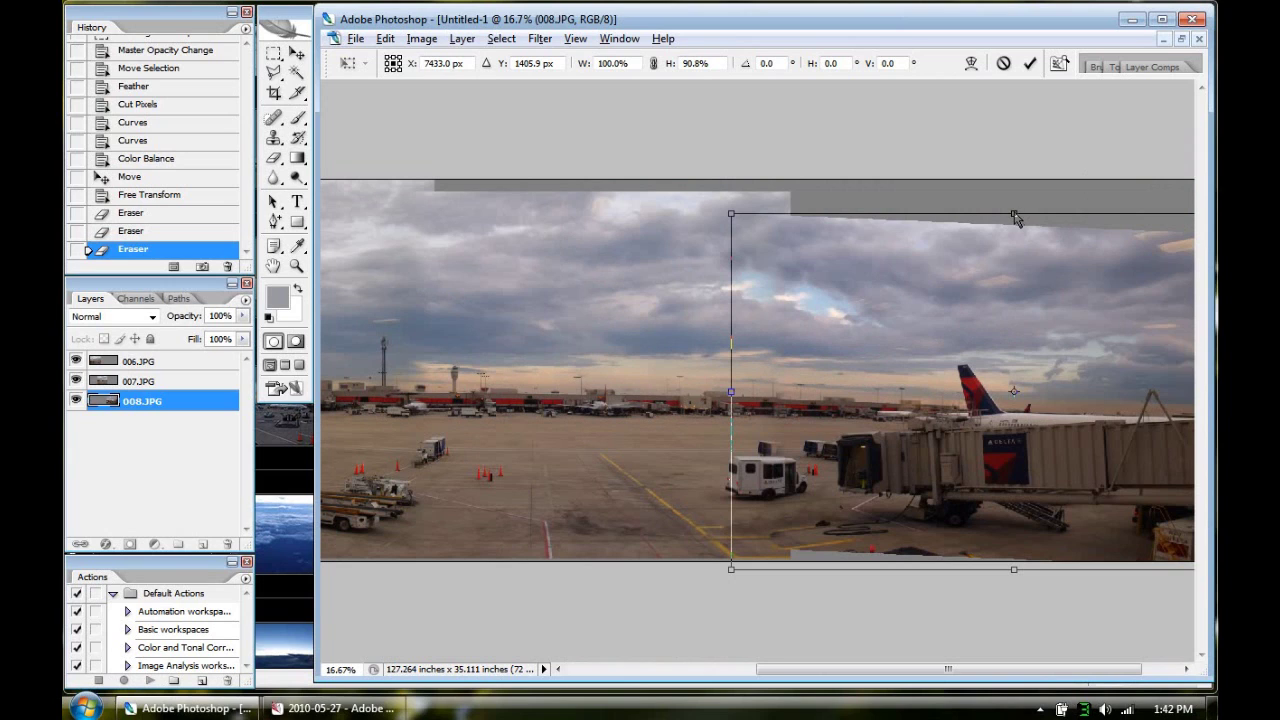
drag(1015, 213, 1014, 208)
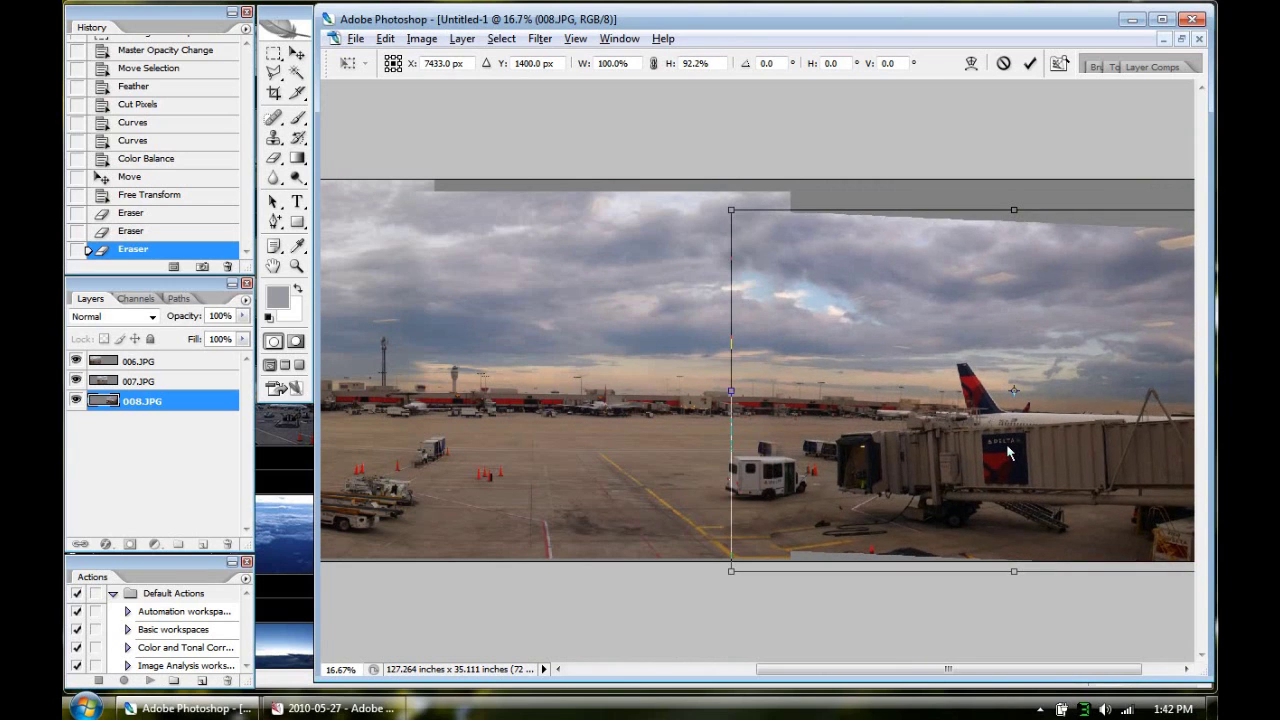
key(Return)
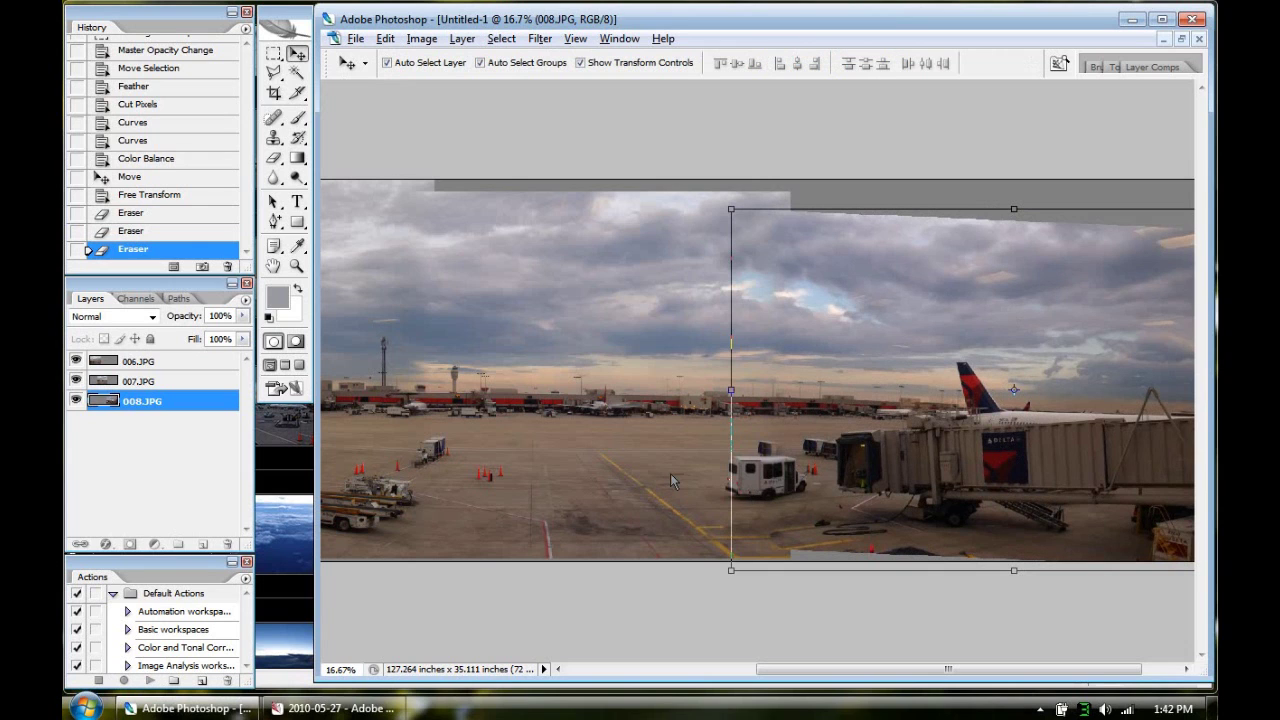
scroll(667, 474, left, 5)
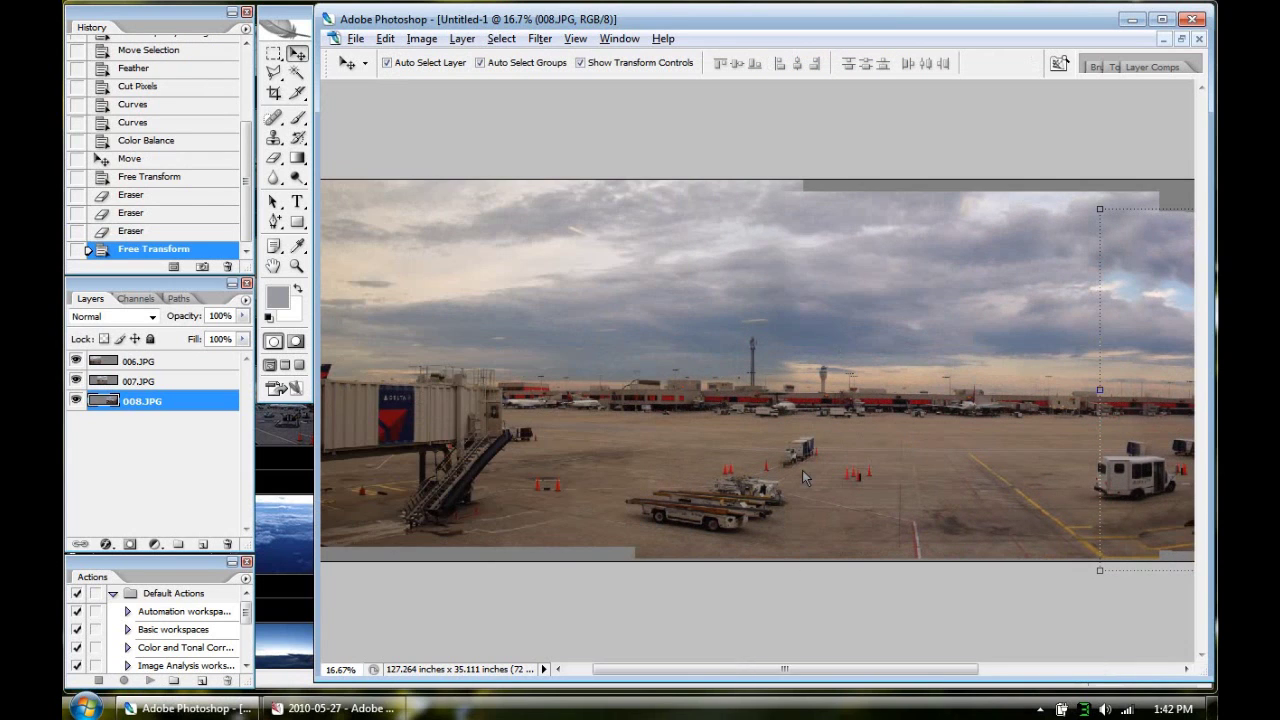
Step: Select the 006.JPG layer and erase its edge over the terminal and nearby vehicles
click(520, 432)
key(ctrl+plus)
key(ctrl+plus)
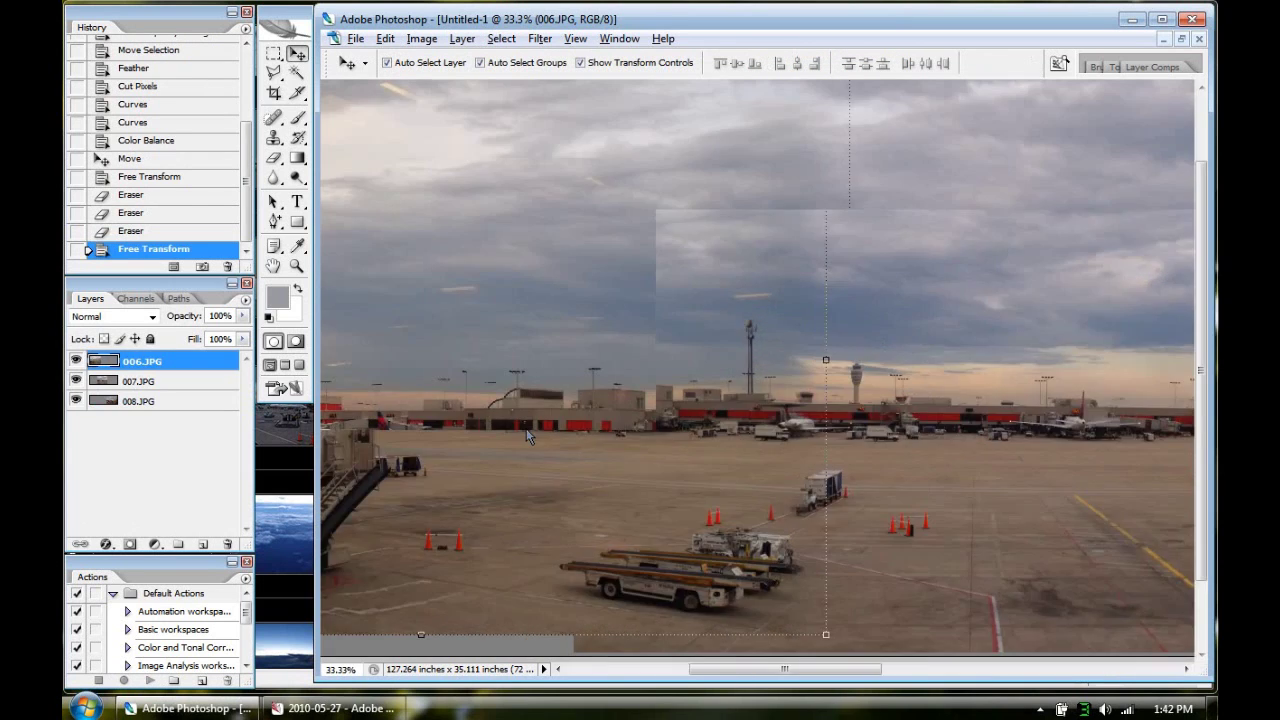
scroll(897, 521, right, 2)
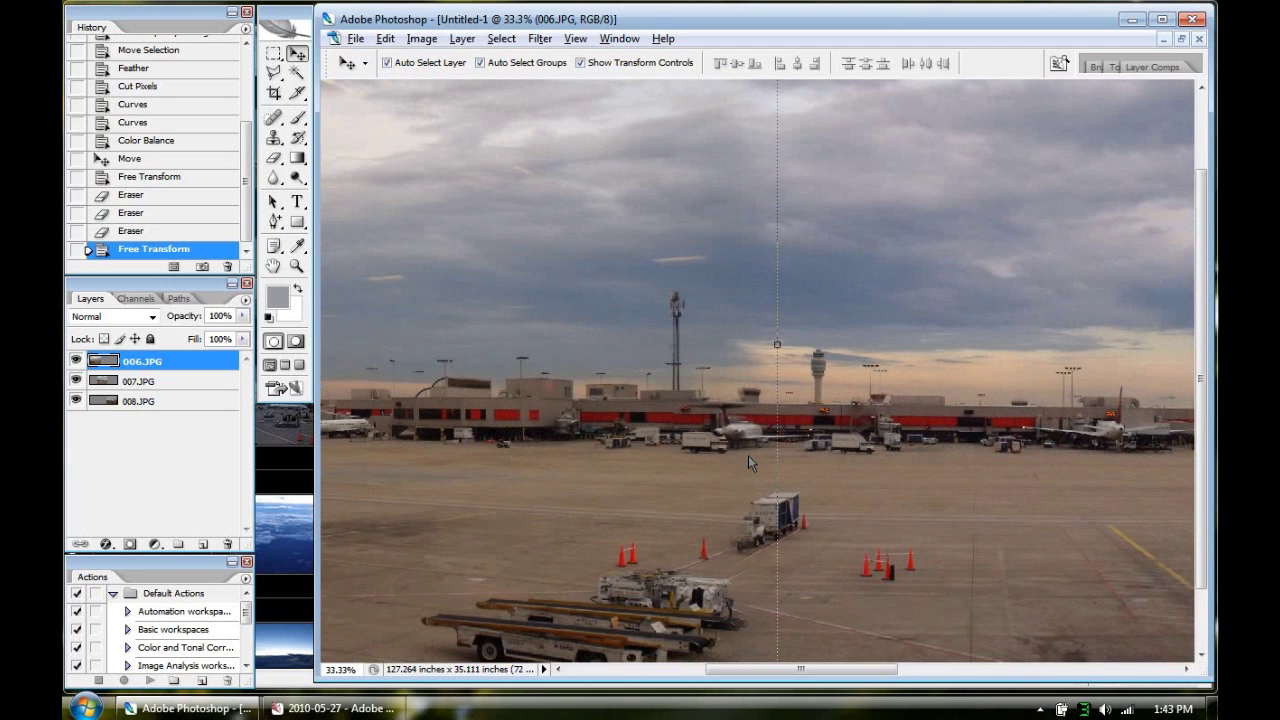
click(274, 161)
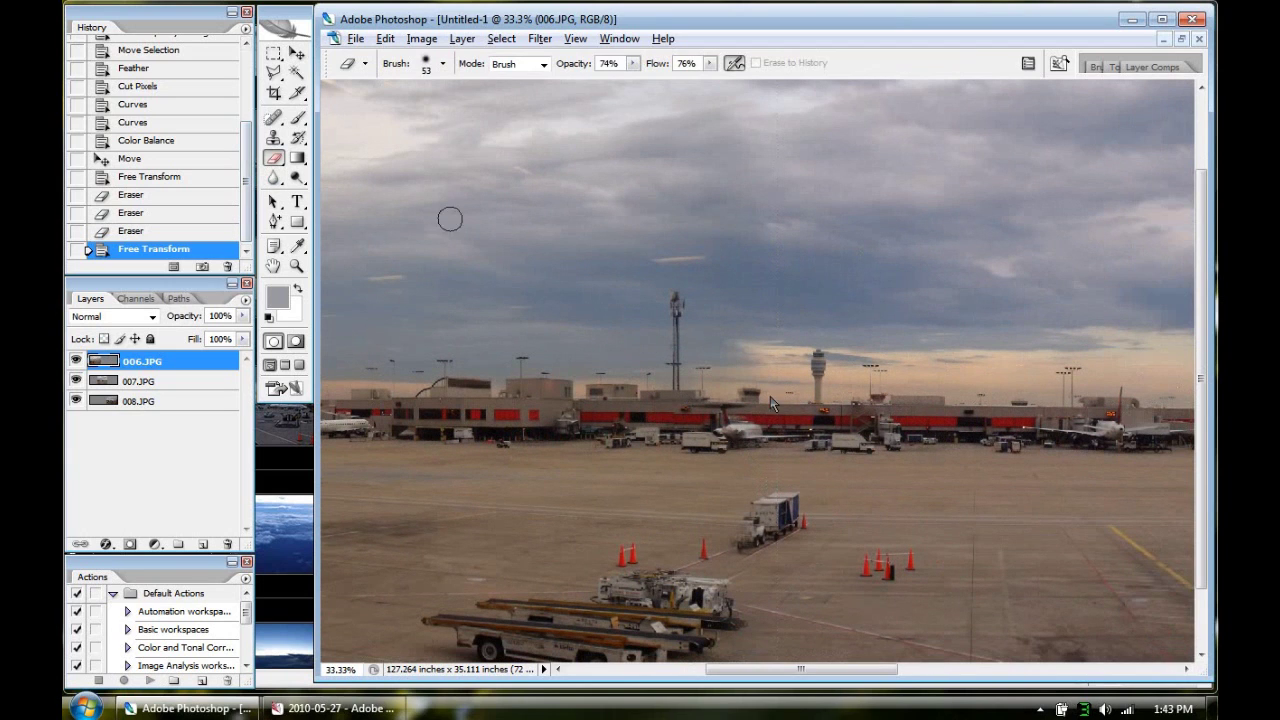
click(748, 450)
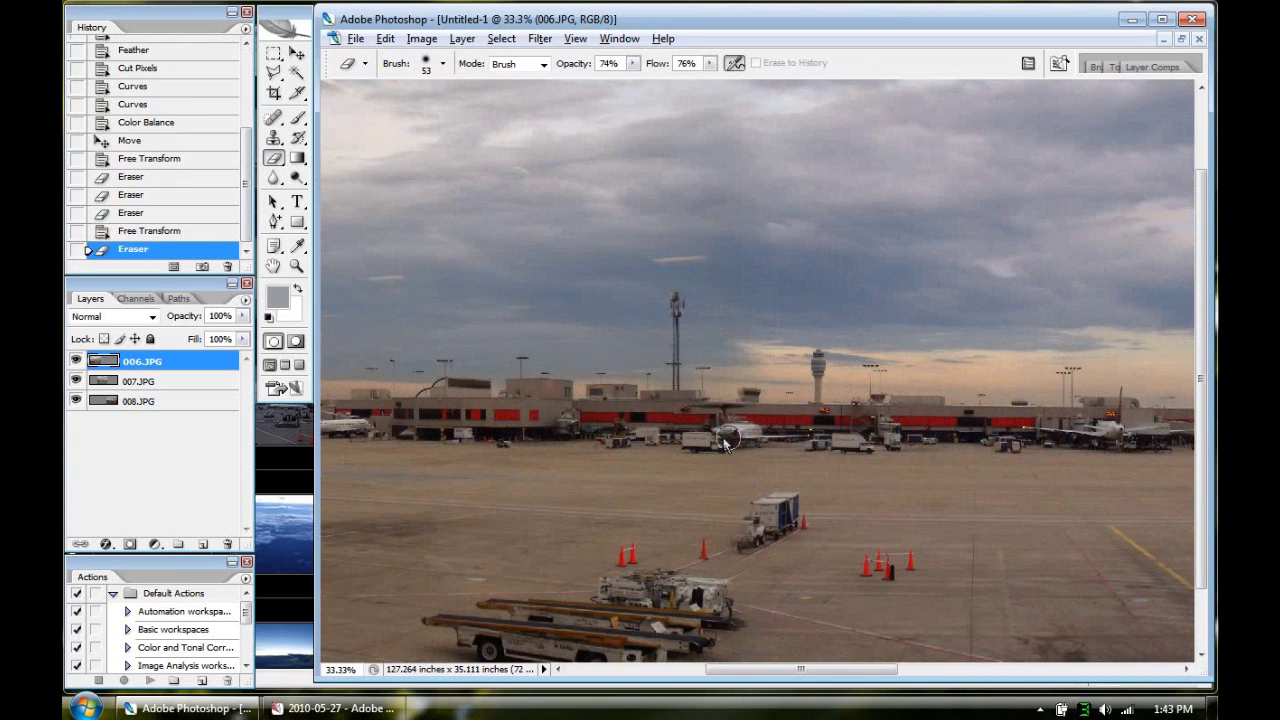
click(728, 440)
click(712, 432)
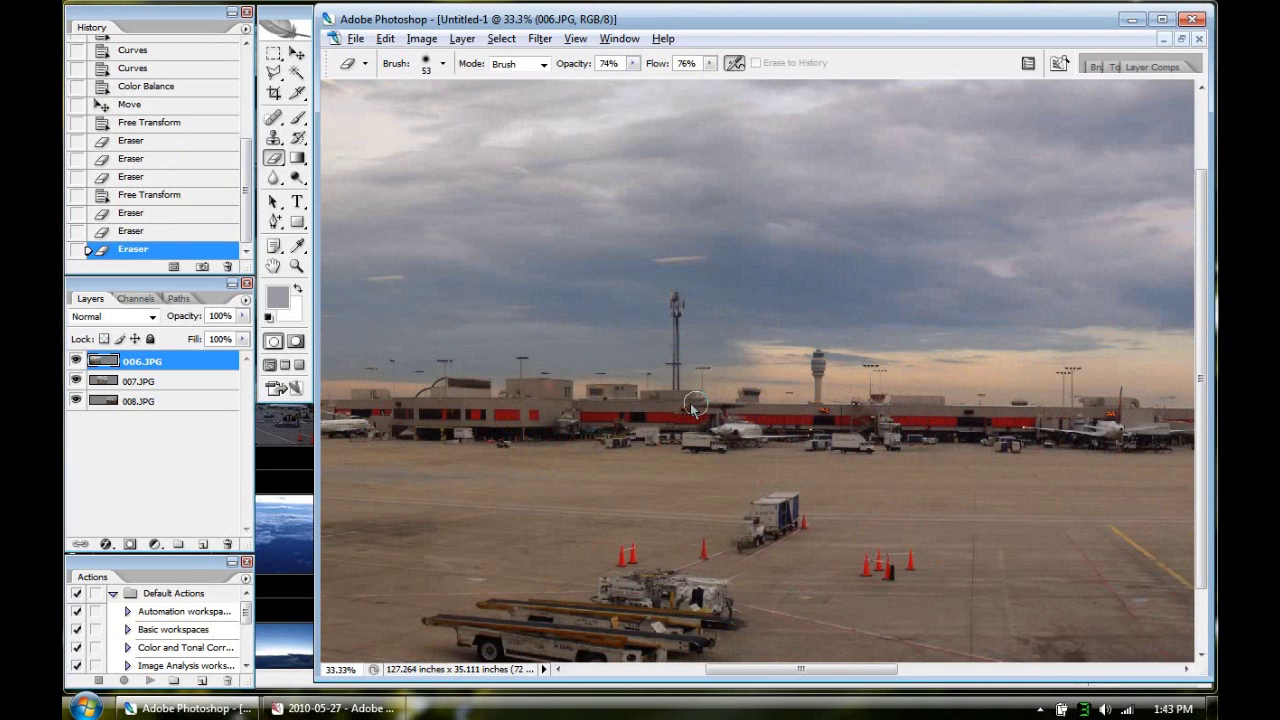
Step: Blend the 006.JPG overlap over the terminal building, the apron and the baggage cart
click(693, 408)
click(703, 415)
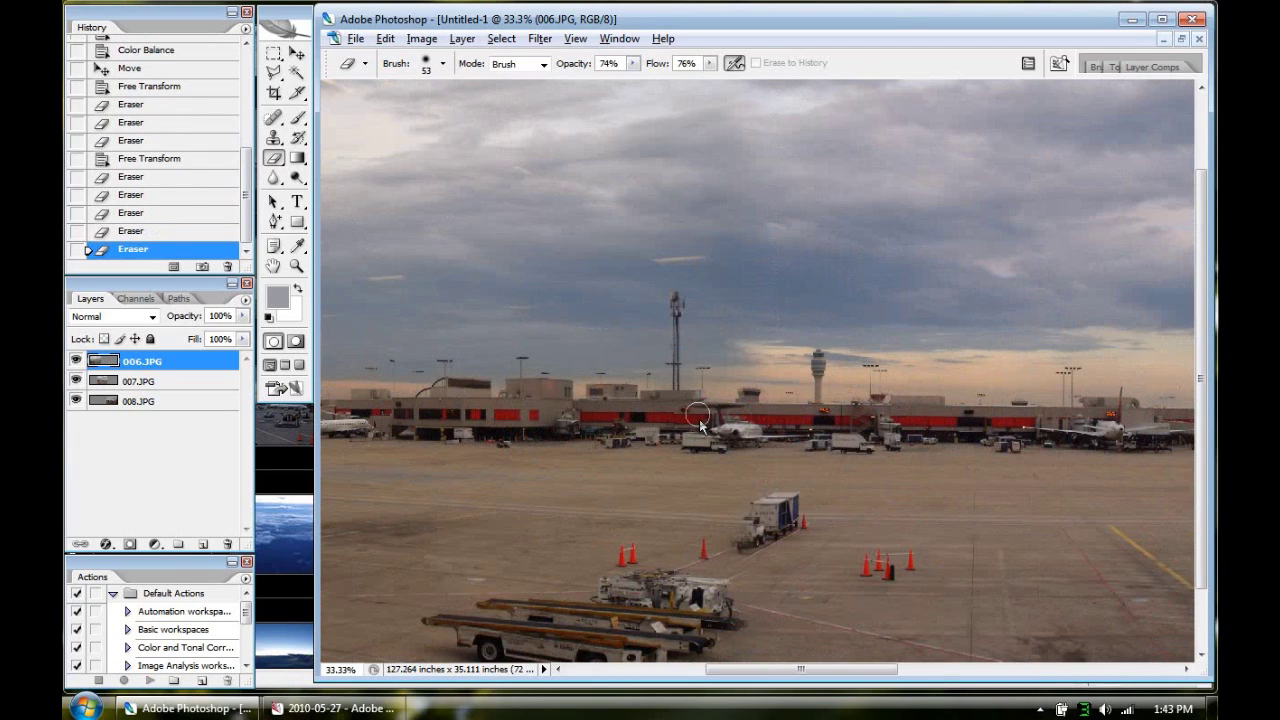
click(700, 420)
click(715, 440)
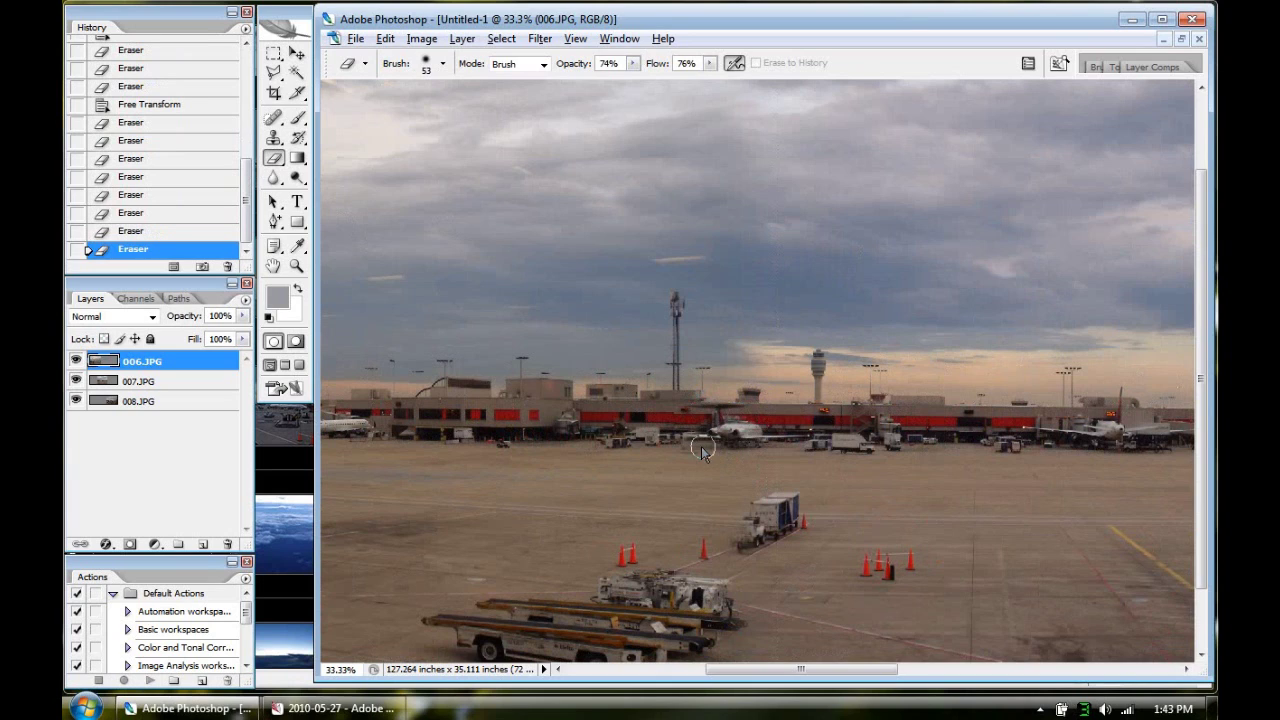
click(701, 446)
click(690, 440)
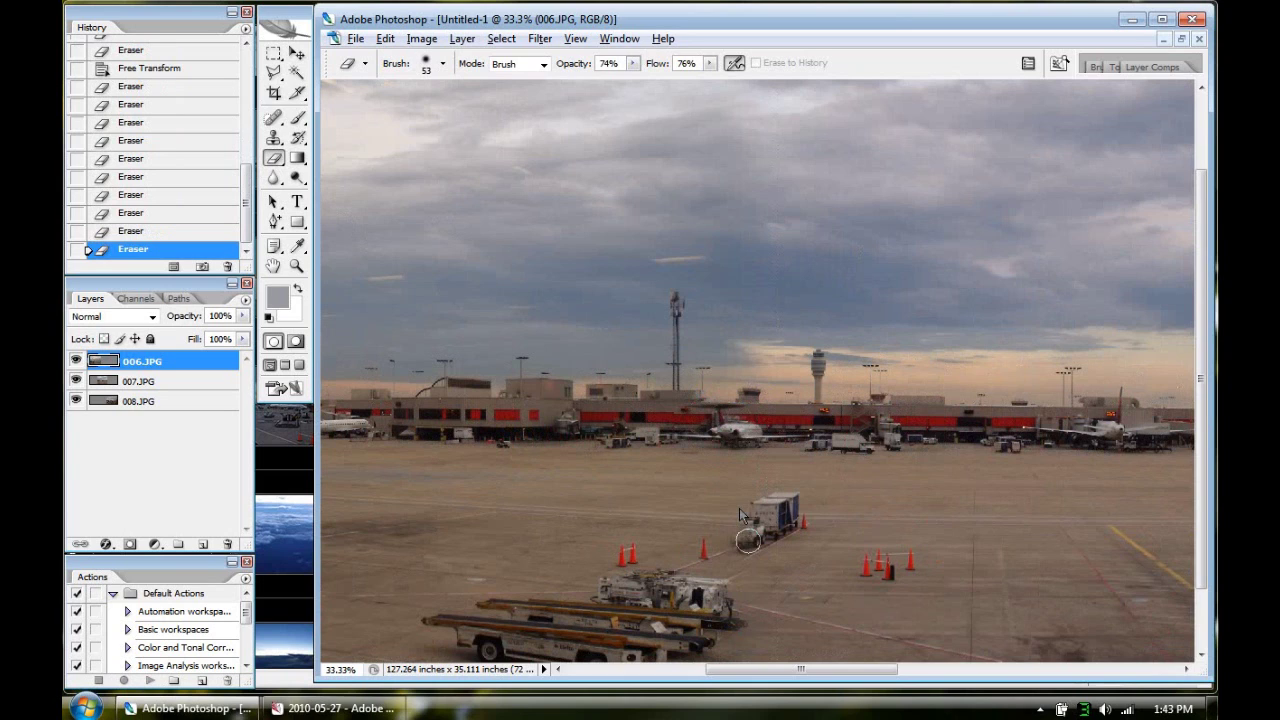
mouse_move(741, 515)
mouse_down()
mouse_move(740, 538)
mouse_move(779, 537)
mouse_move(760, 545)
mouse_move(785, 523)
mouse_move(797, 600)
mouse_up()
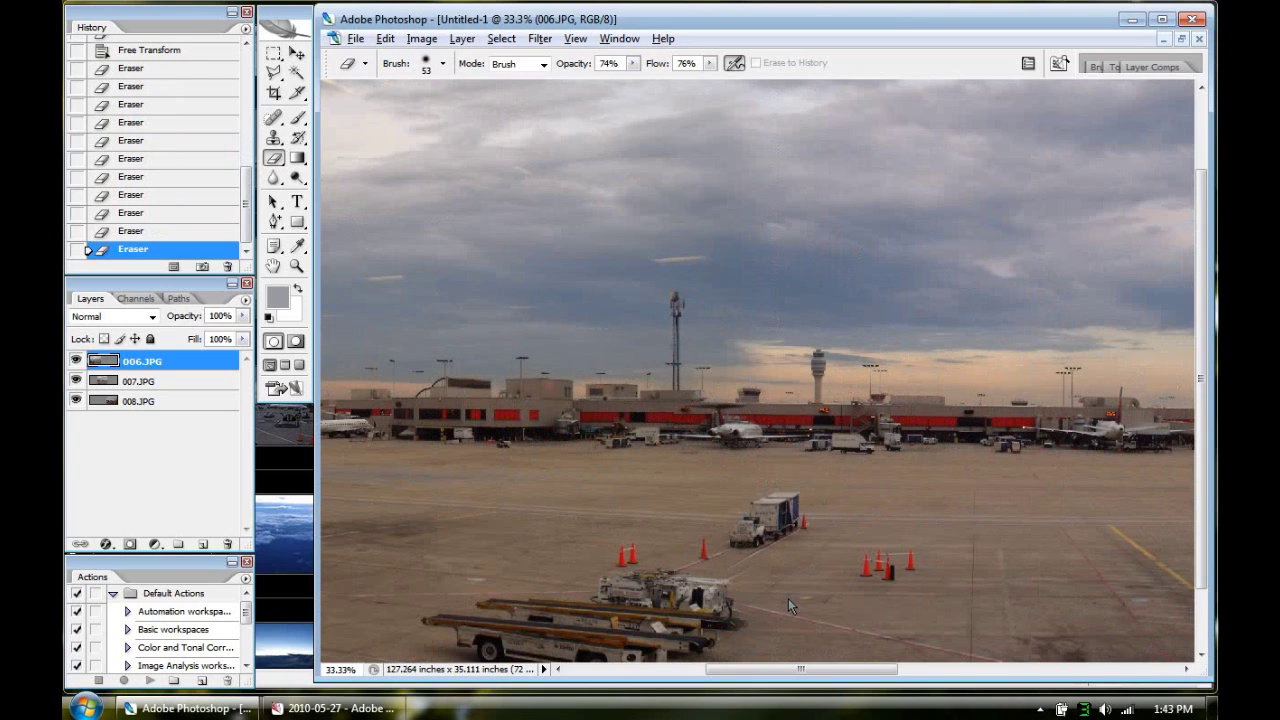
key(ctrl+minus)
key(ctrl+minus)
key(ctrl+minus)
key(ctrl+minus)
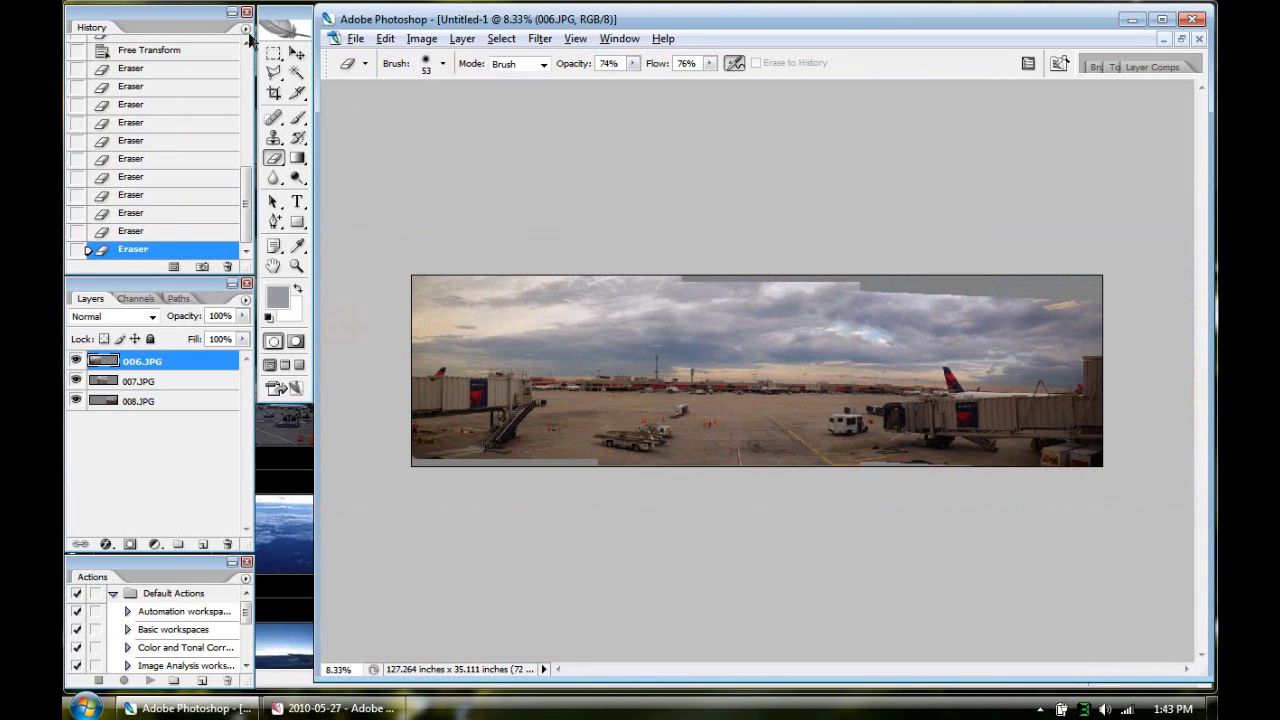
Step: Flatten the panorama's layers into a single Background layer
click(420, 40)
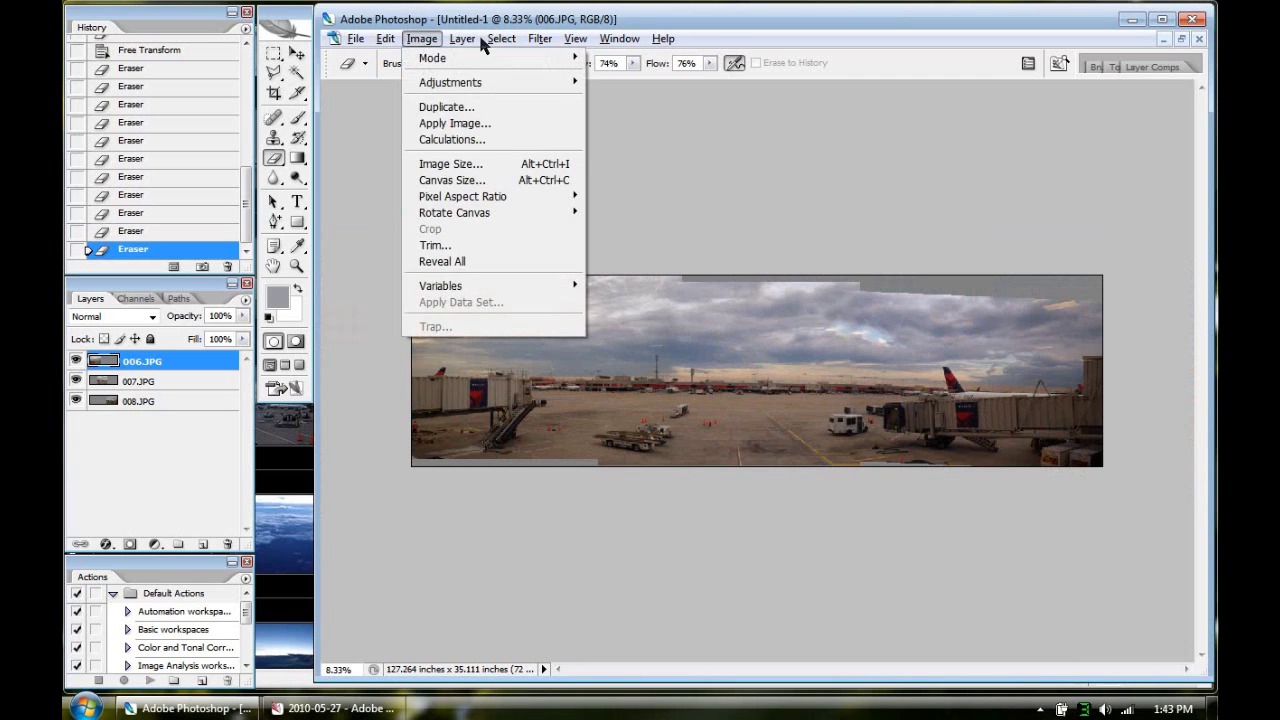
mouse_move(466, 44)
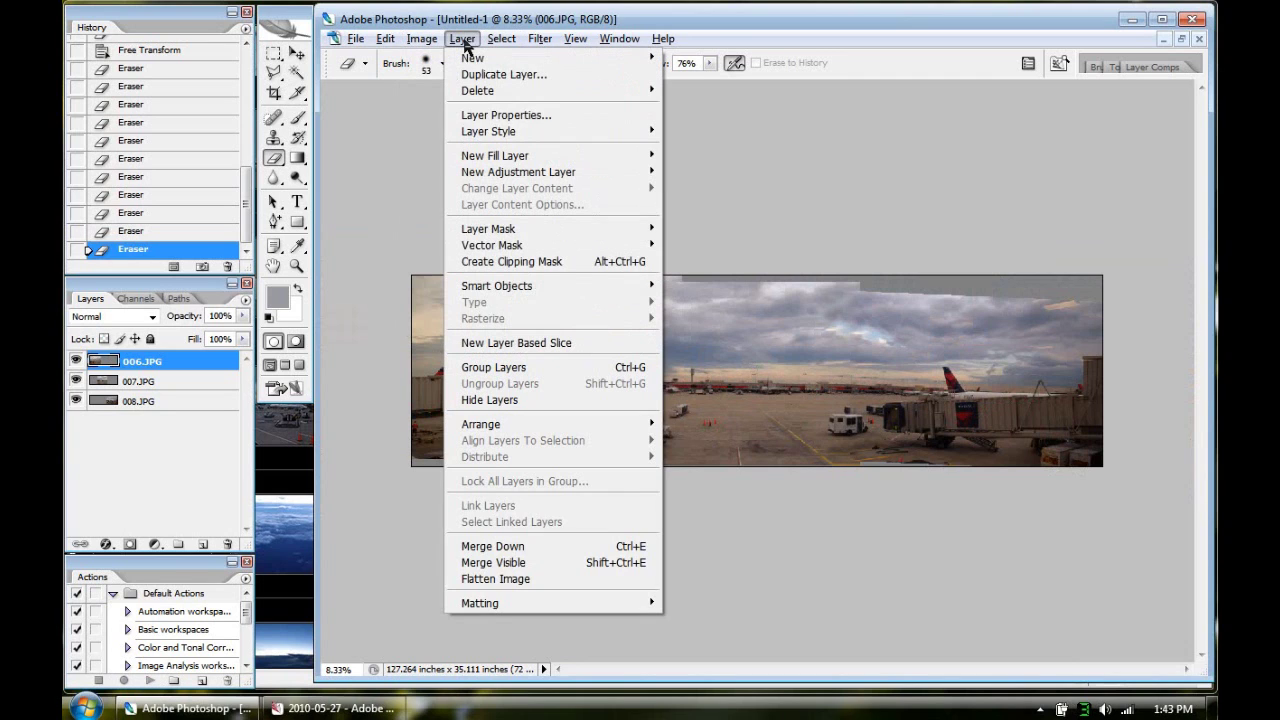
click(537, 585)
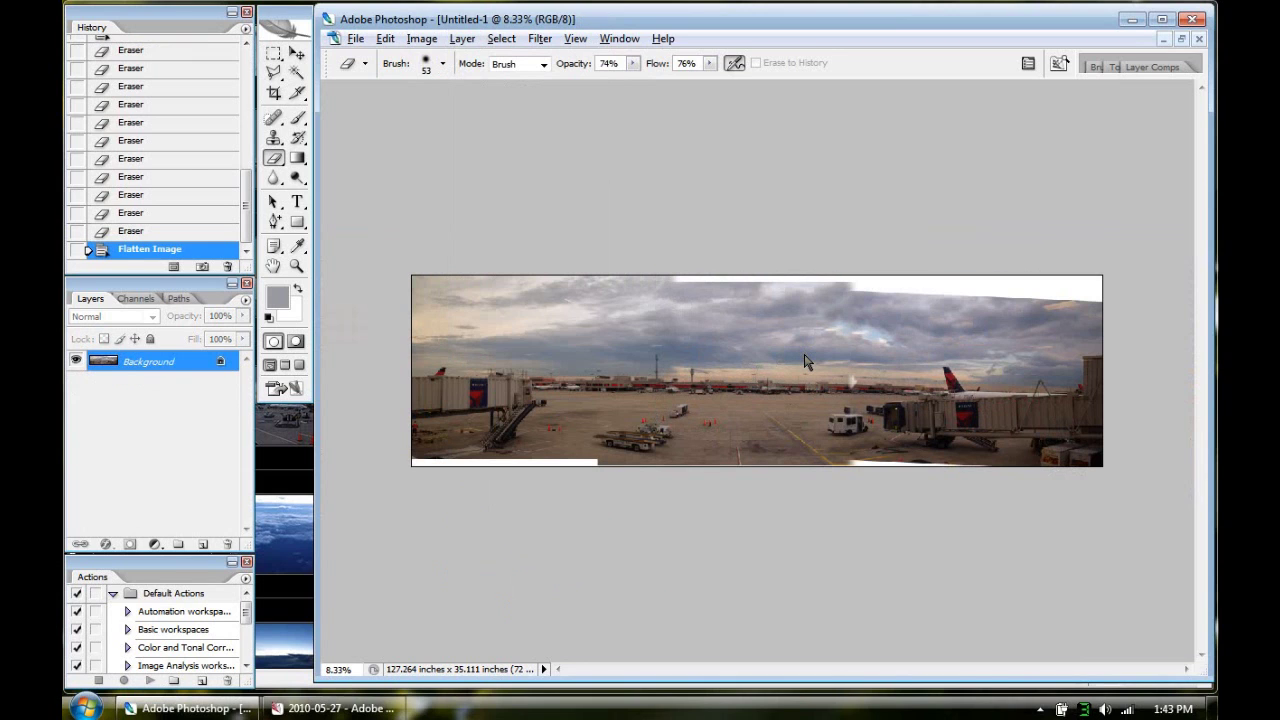
Step: Test a brightness curve in Curves and cancel it without applying
key(ctrl+m)
drag(333, 310, 314, 287)
click(438, 226)
click(272, 58)
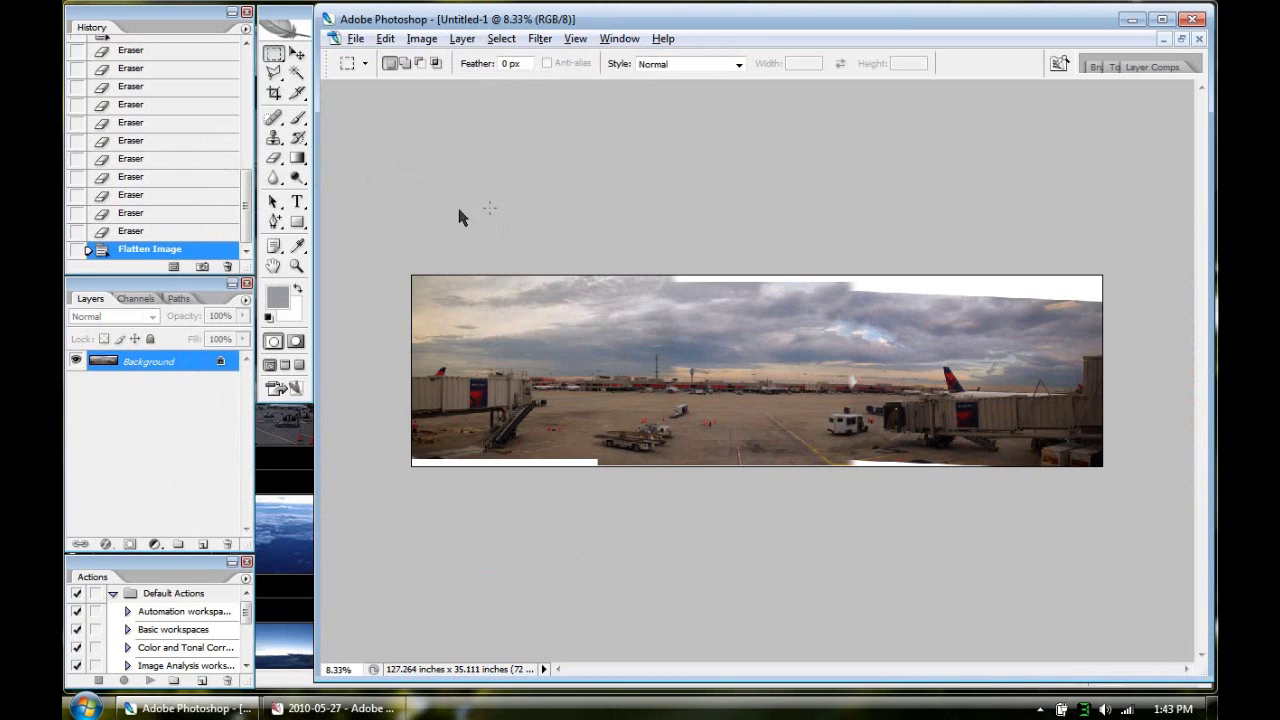
Step: Select the sky across the full width and feather the selection by 200 pixels
drag(1095, 338, 1175, 371)
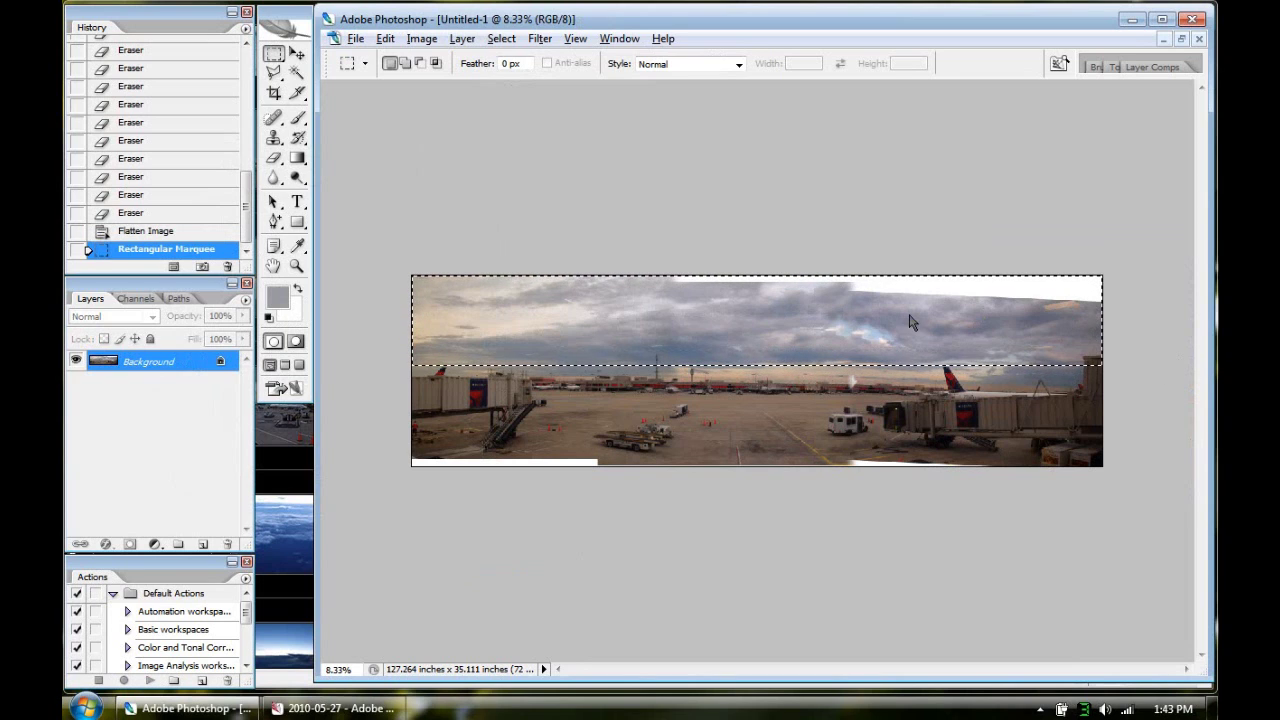
right_click(905, 320)
click(963, 369)
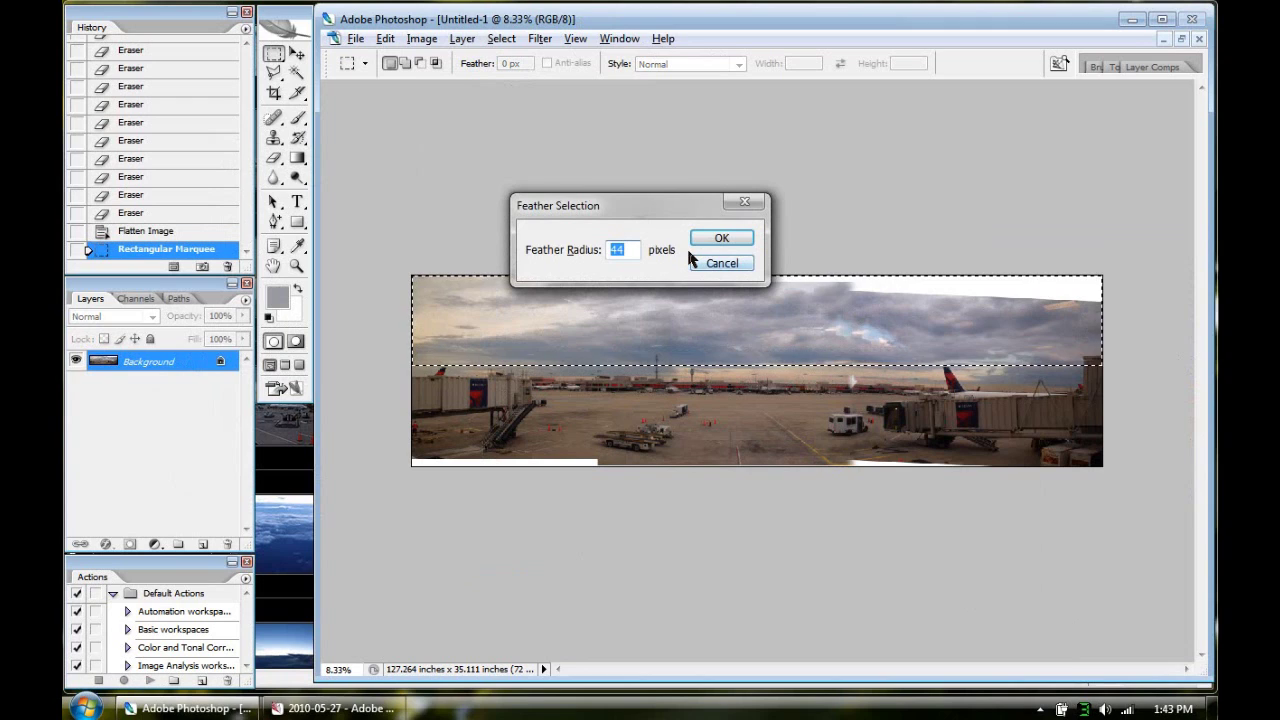
text(200)
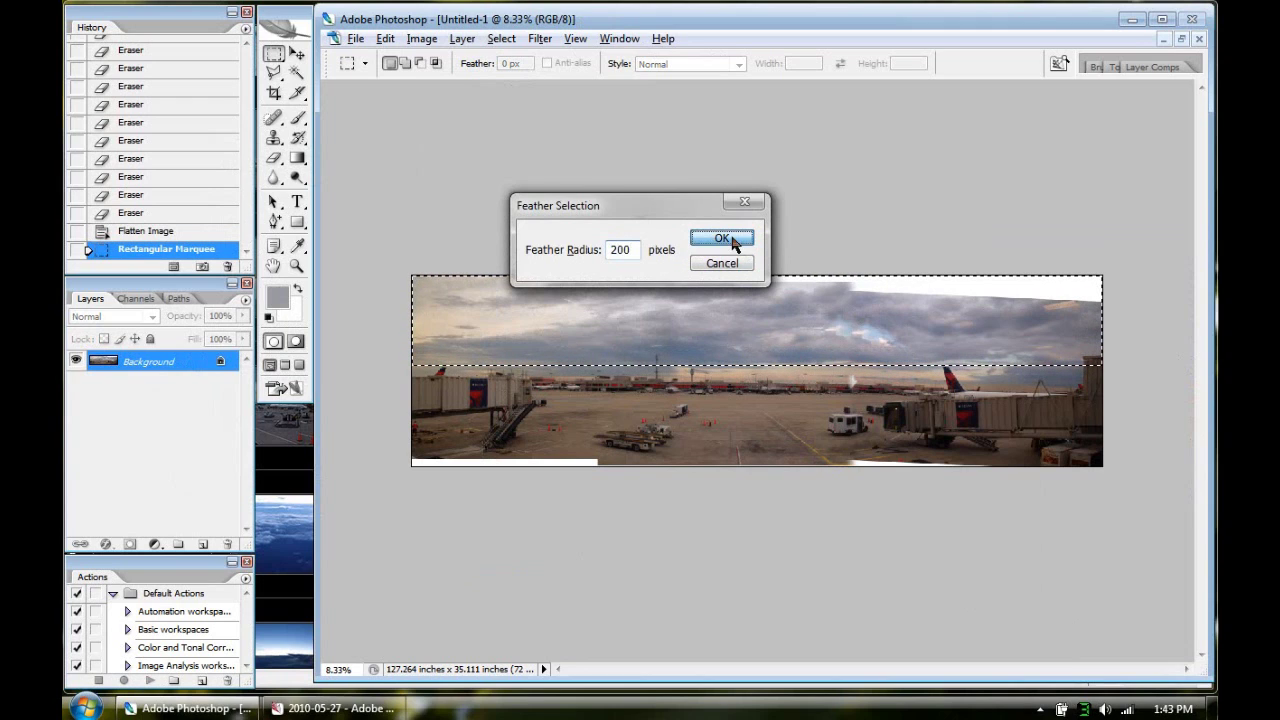
click(722, 240)
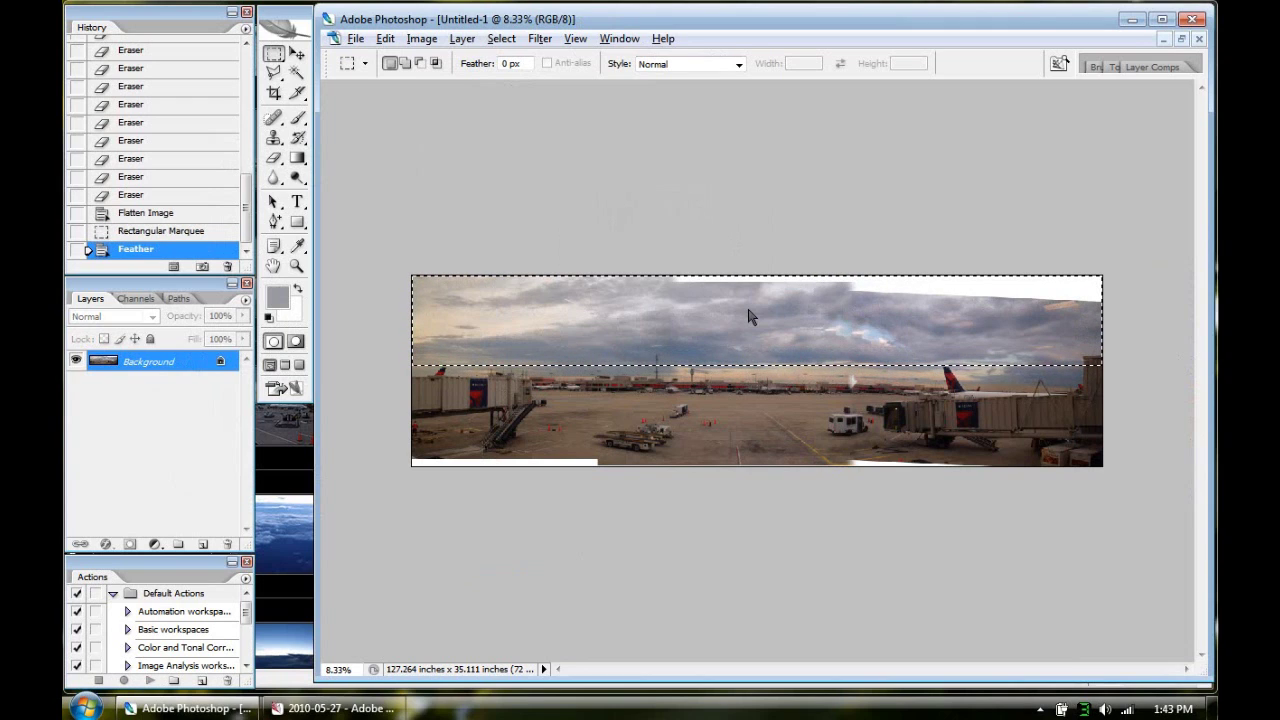
Step: Darken the selected sky by pulling the Curves line down
key(ctrl+m)
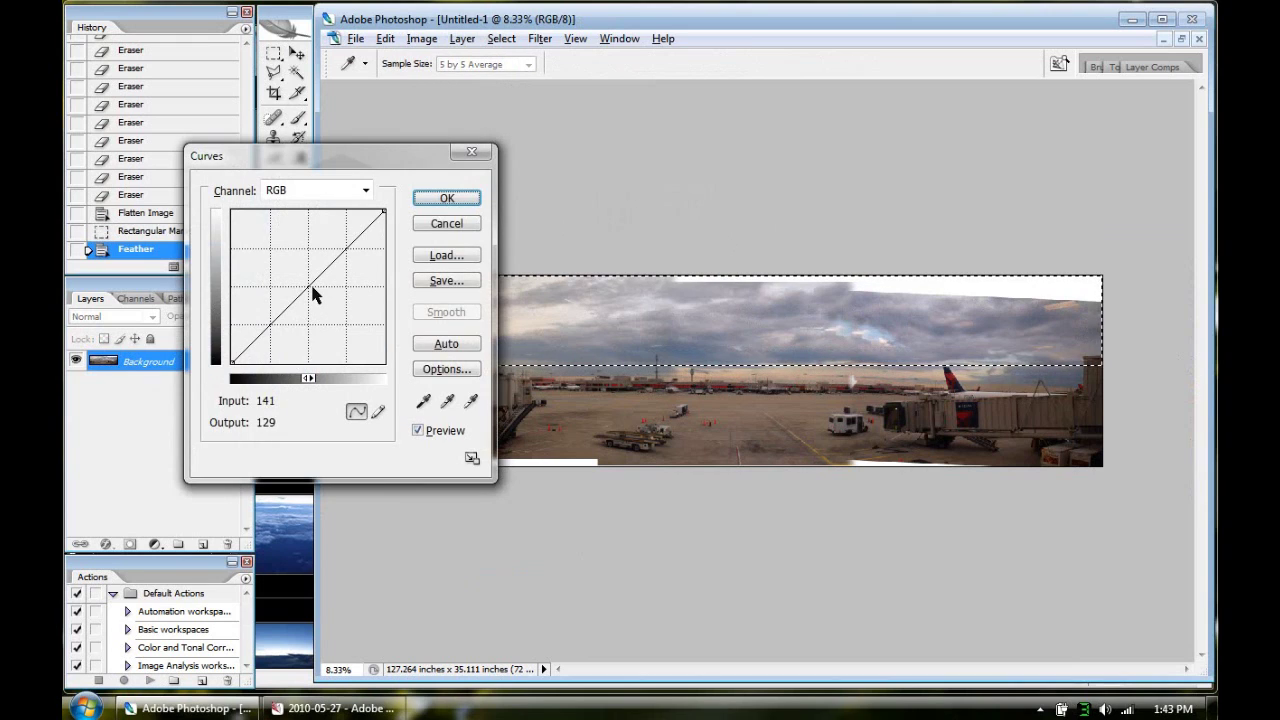
mouse_move(314, 285)
mouse_down()
mouse_move(328, 310)
mouse_move(320, 303)
mouse_up()
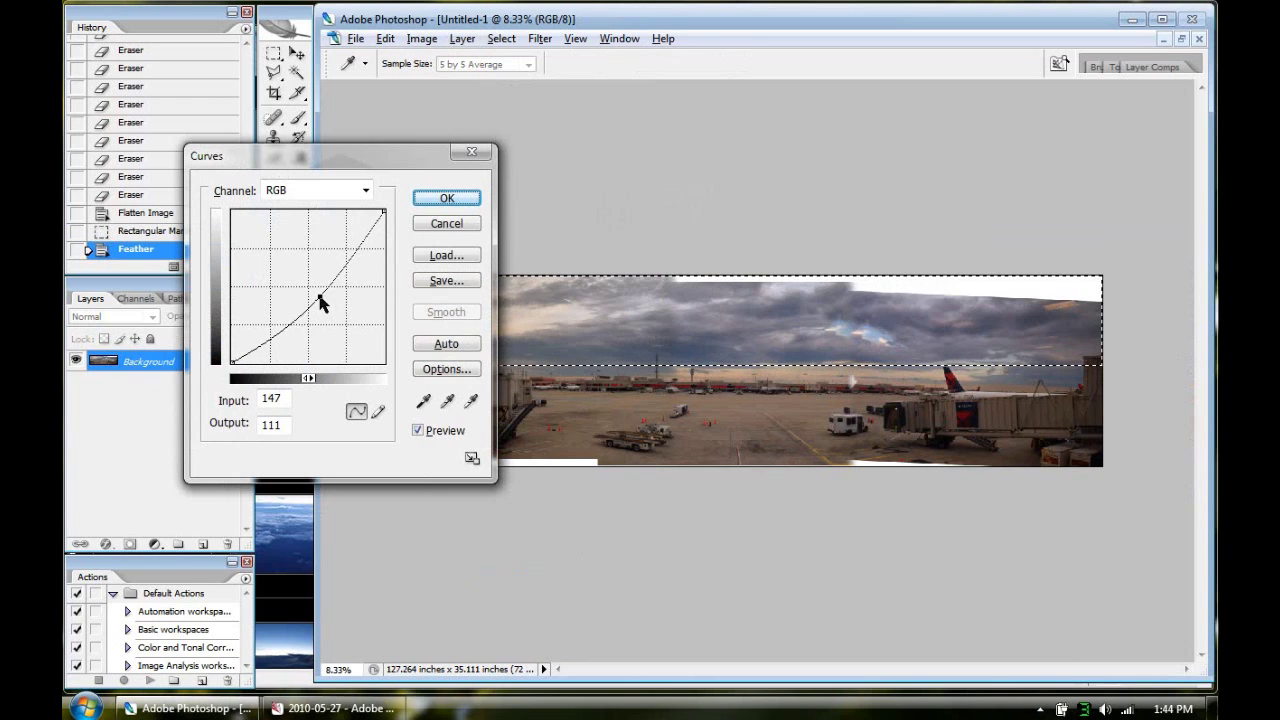
click(445, 200)
Step: Move the selection up over the upper sky and feather it by 250 pixels
drag(717, 291, 717, 260)
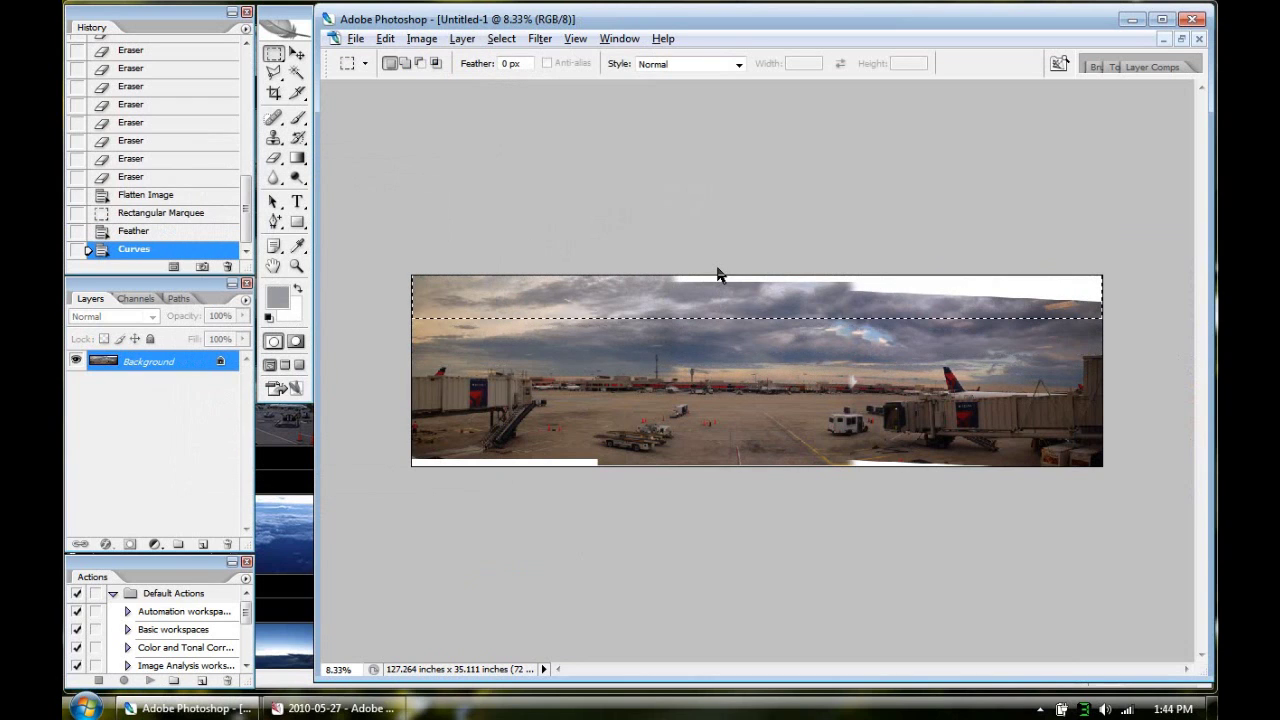
key(ctrl+m)
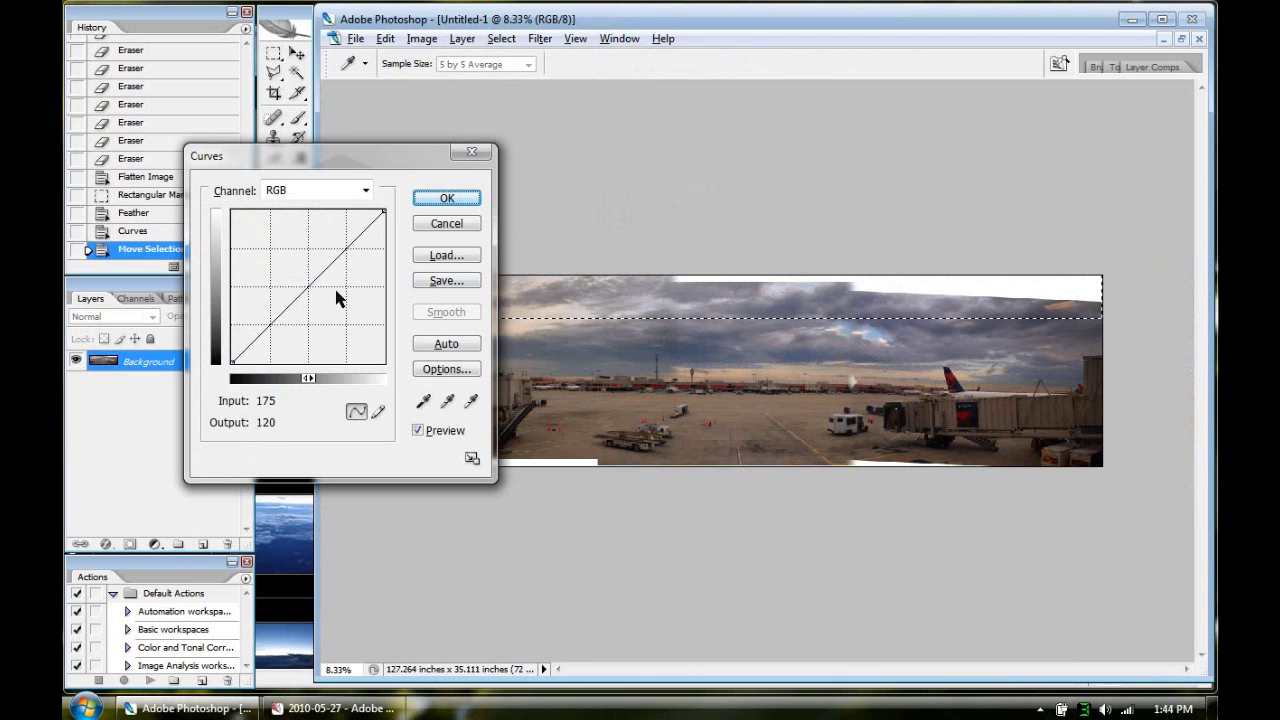
drag(319, 285, 457, 229)
click(457, 224)
right_click(594, 288)
click(655, 343)
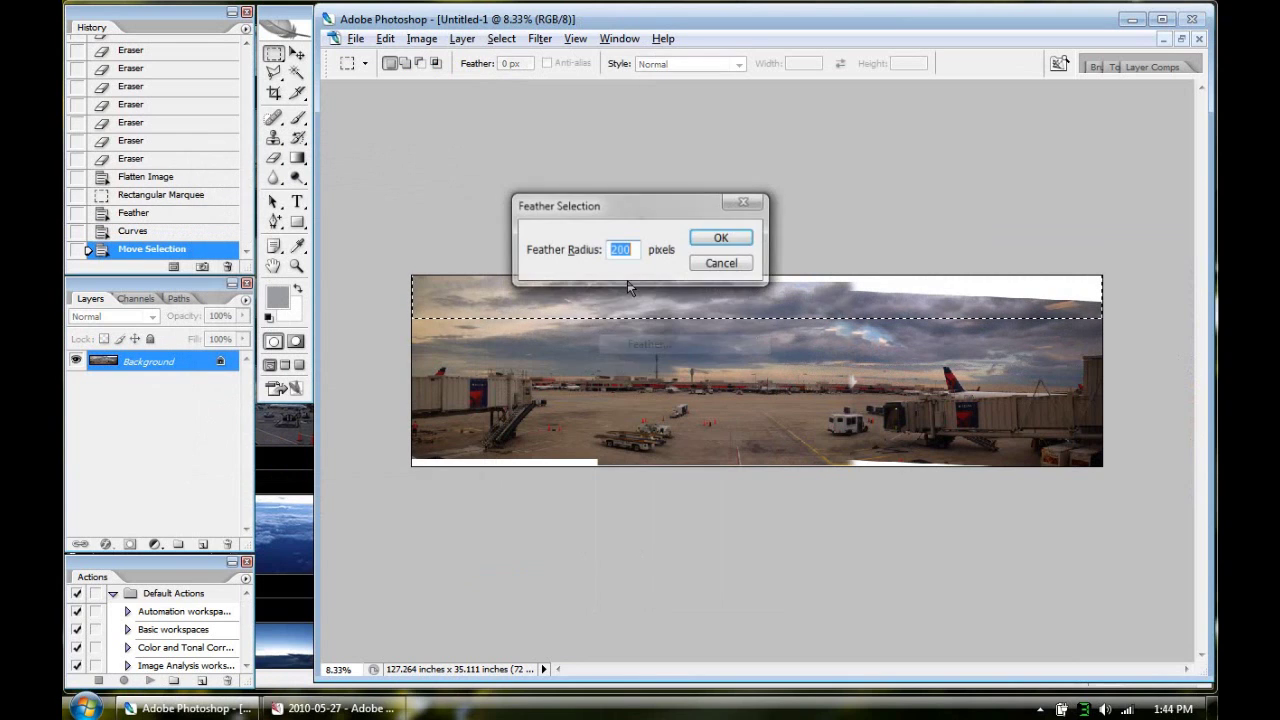
text(250)
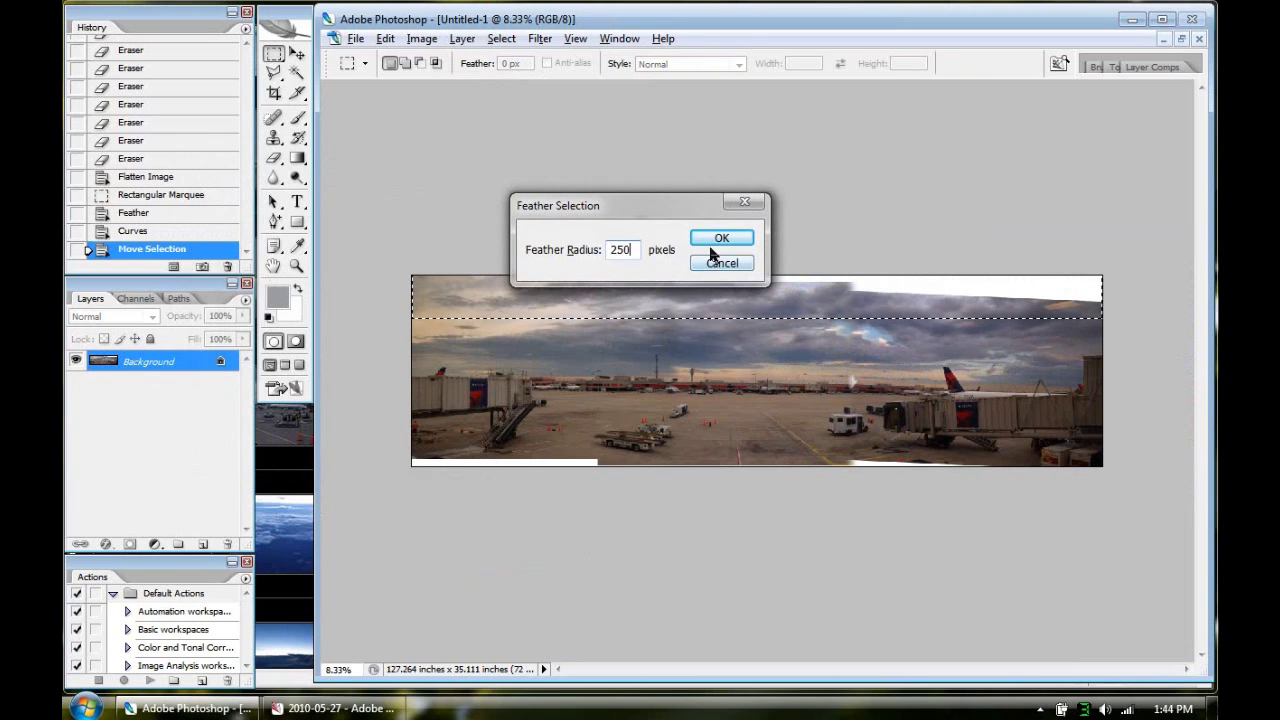
click(722, 239)
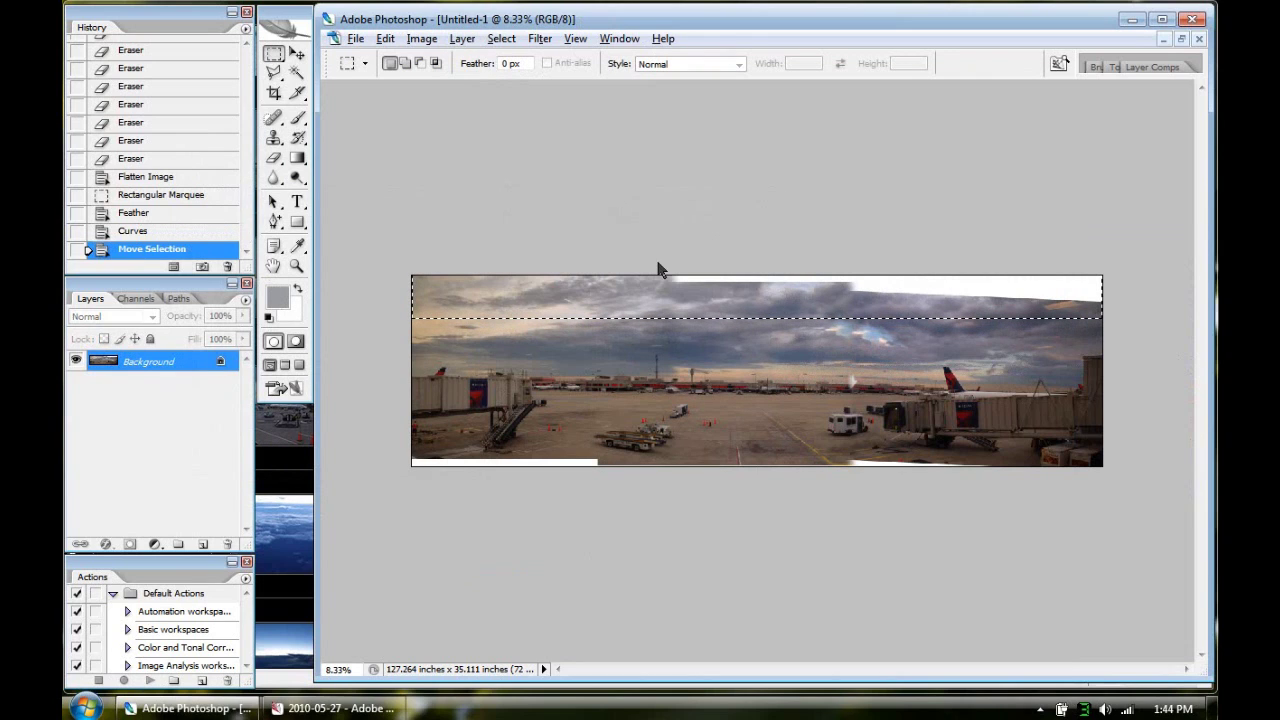
Step: Darken the upper sky with a Curves move from 165 to 114, then deselect
key(ctrl+m)
mouse_move(309, 286)
mouse_down()
mouse_move(340, 309)
mouse_move(331, 297)
mouse_up()
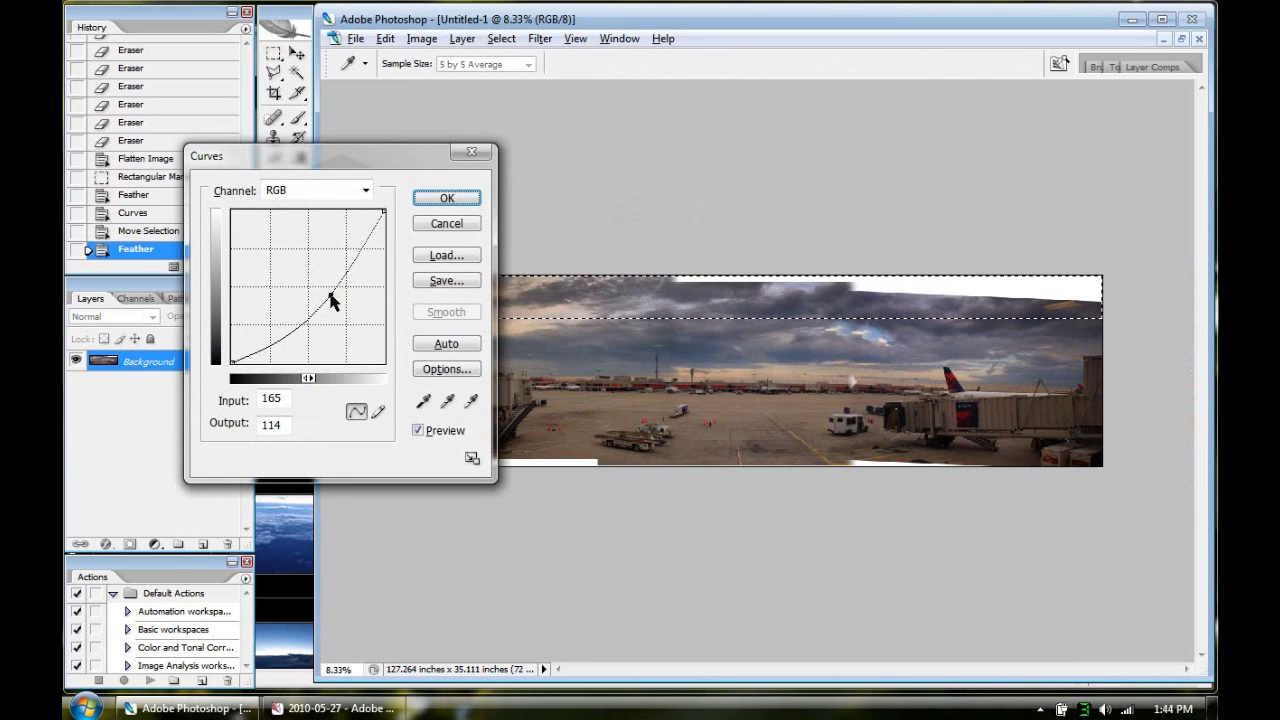
click(422, 200)
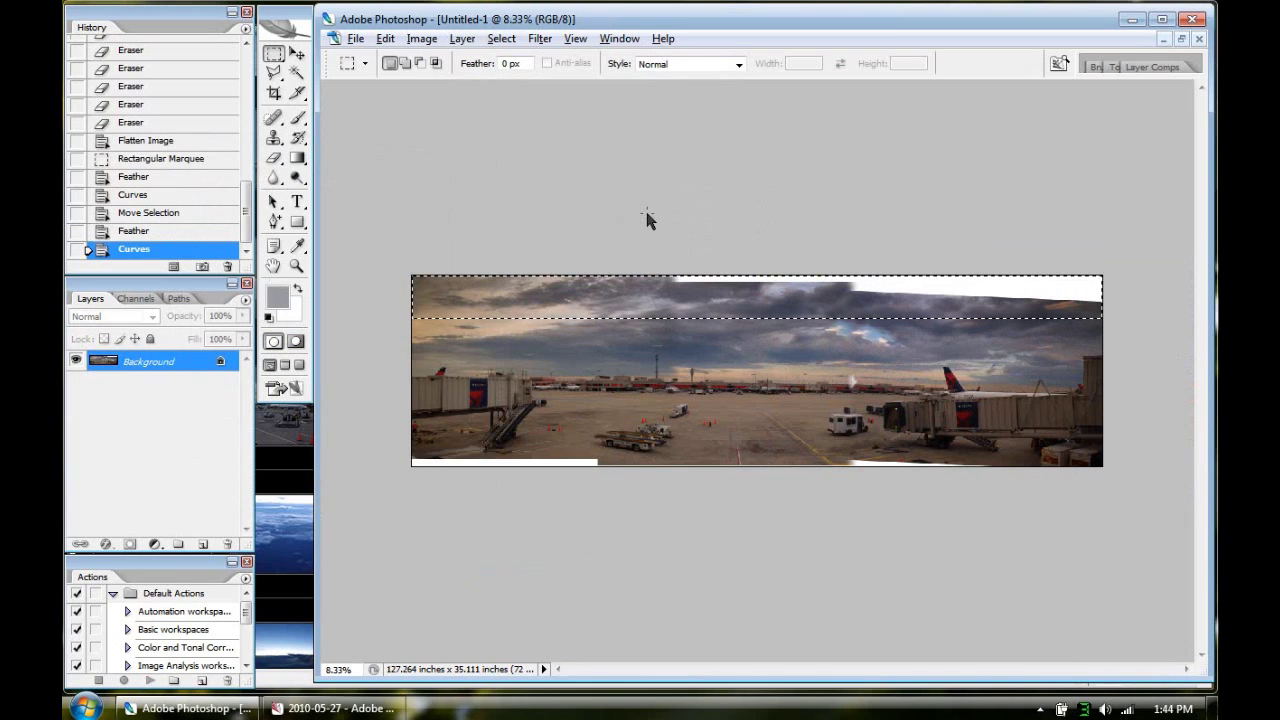
key(ctrl+d)
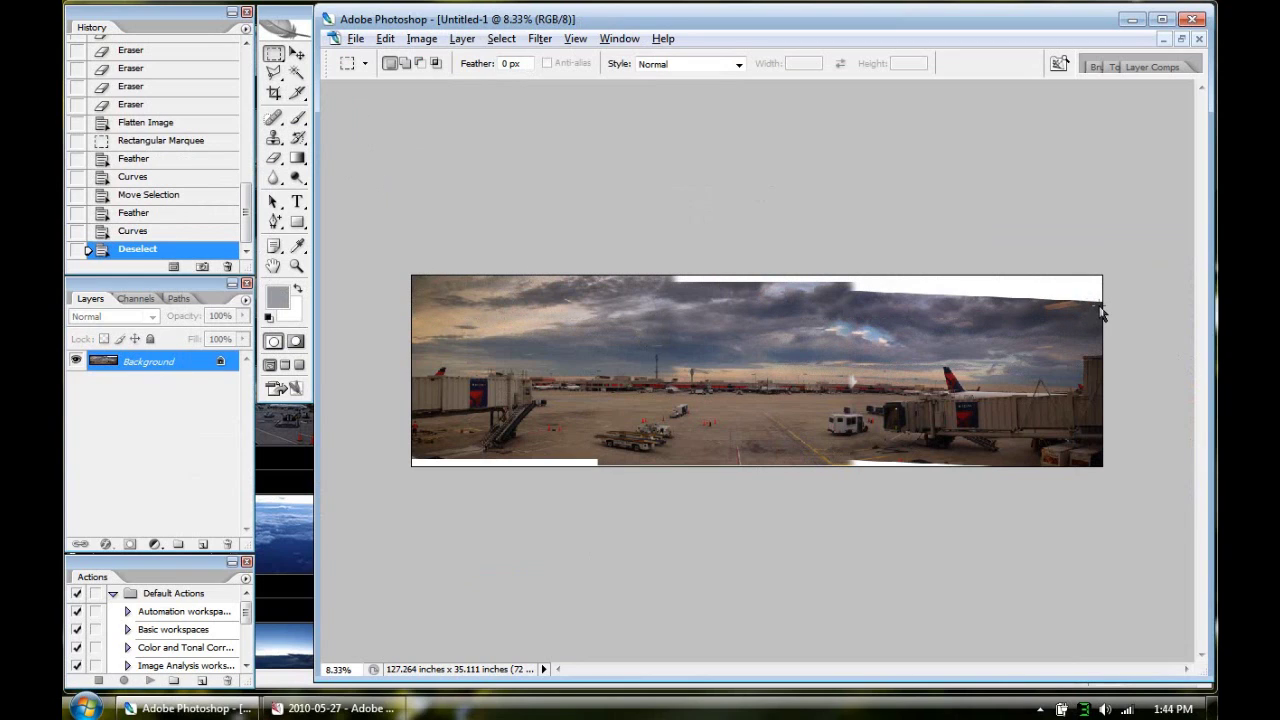
Step: Draw a marquee inside the ragged edges and transform it to about 104% height
drag(434, 451, 386, 450)
key(ctrl+plus)
right_click(806, 392)
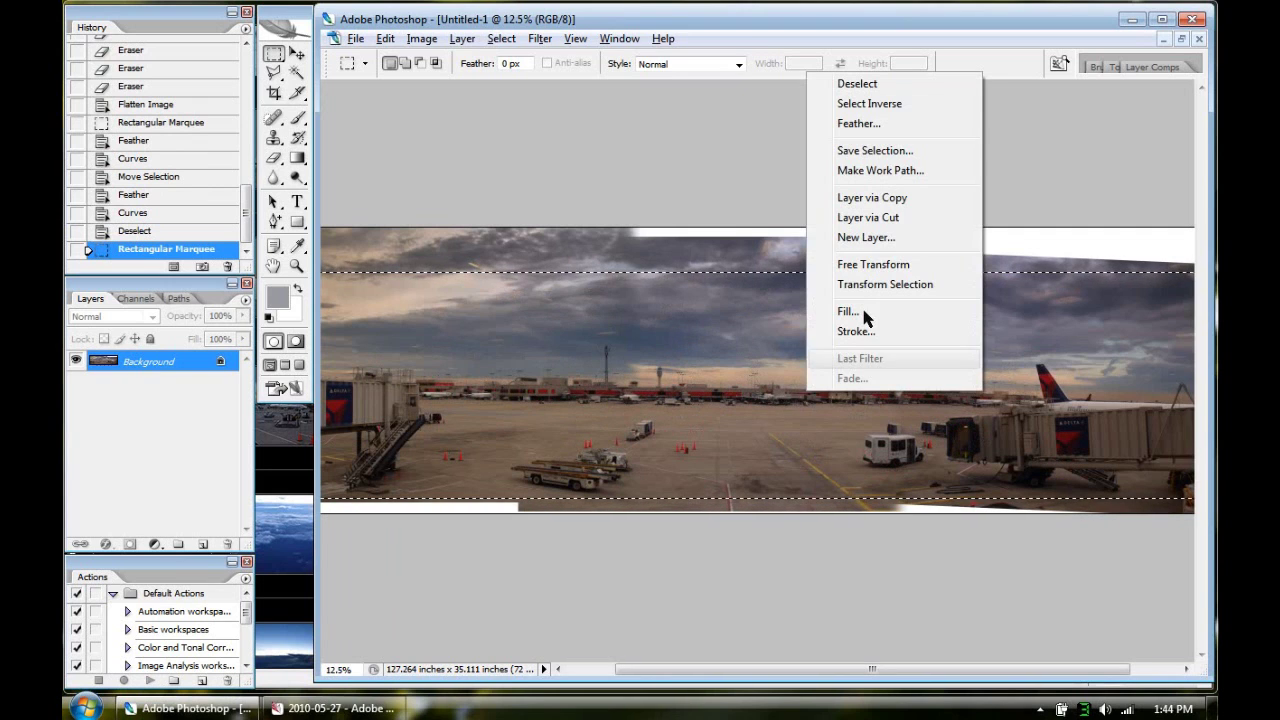
click(889, 284)
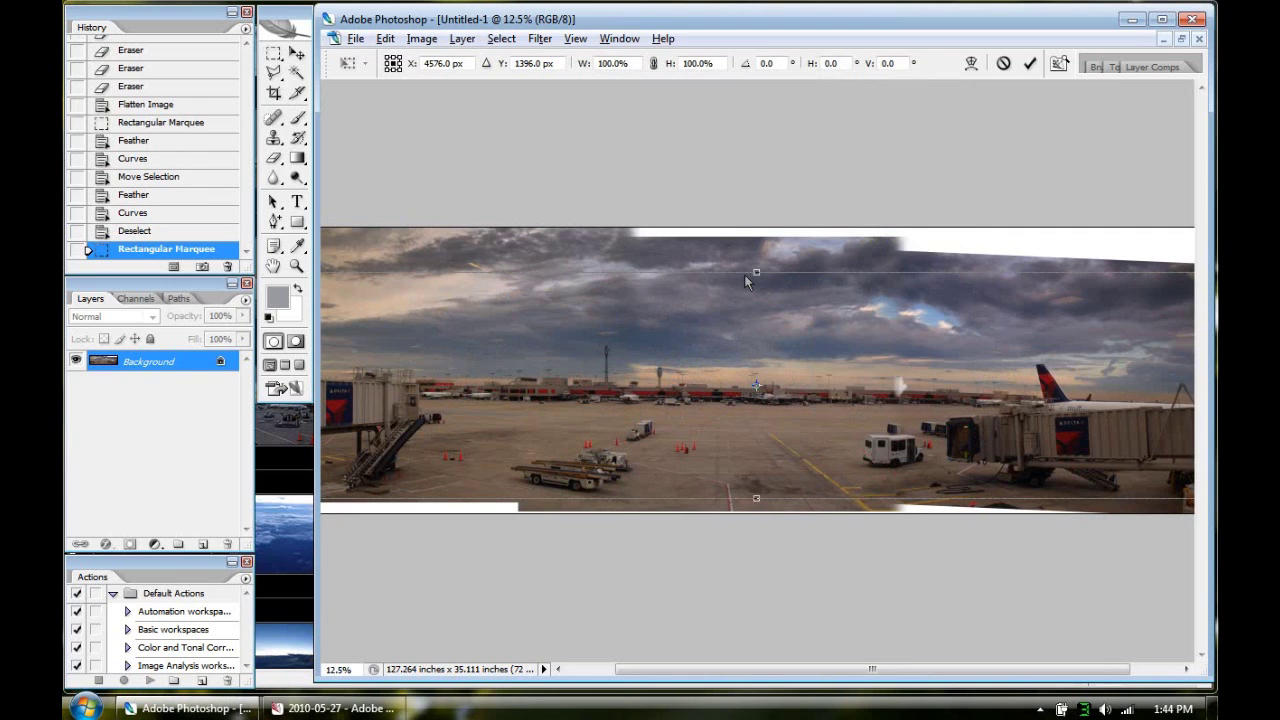
drag(932, 345, 852, 341)
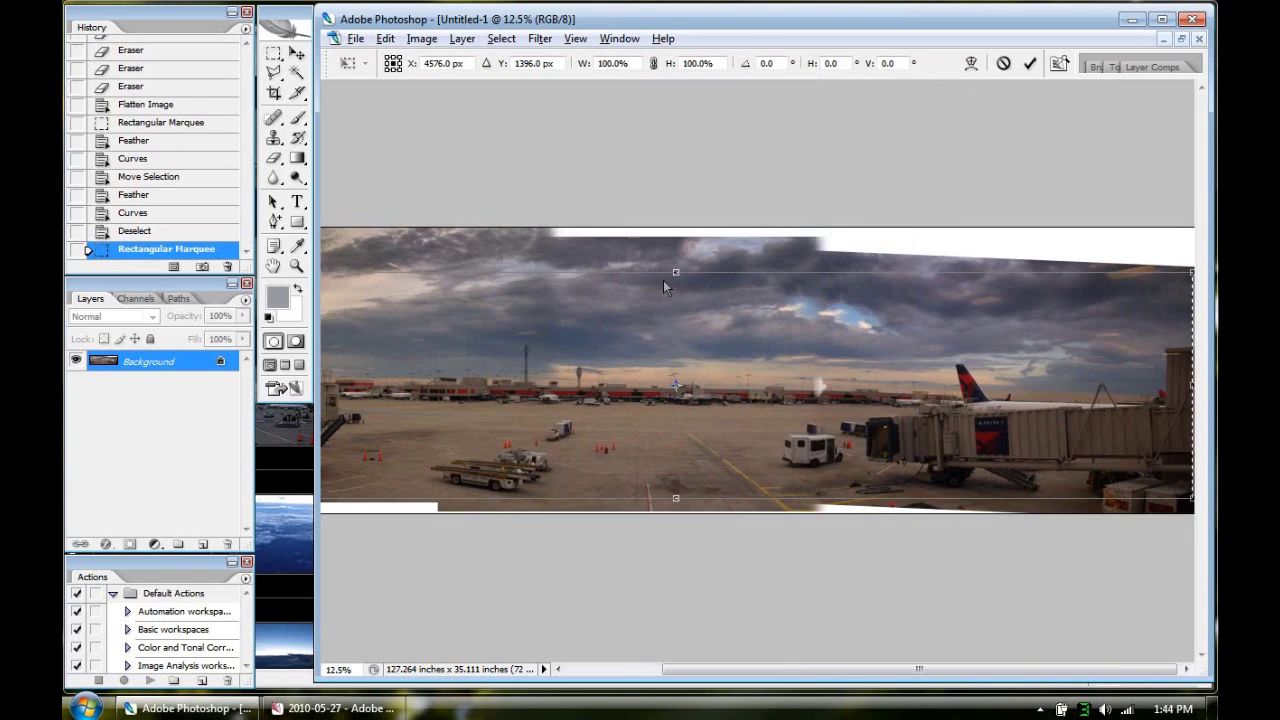
drag(674, 276, 676, 270)
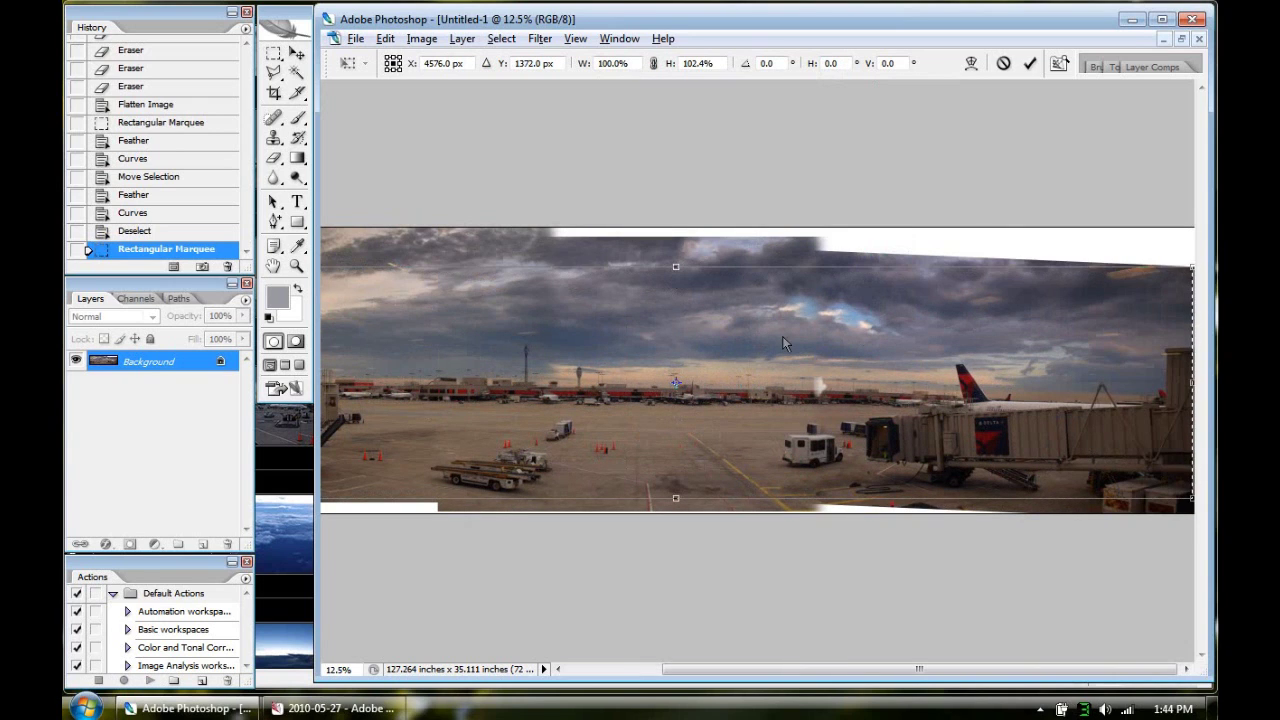
drag(840, 416, 923, 416)
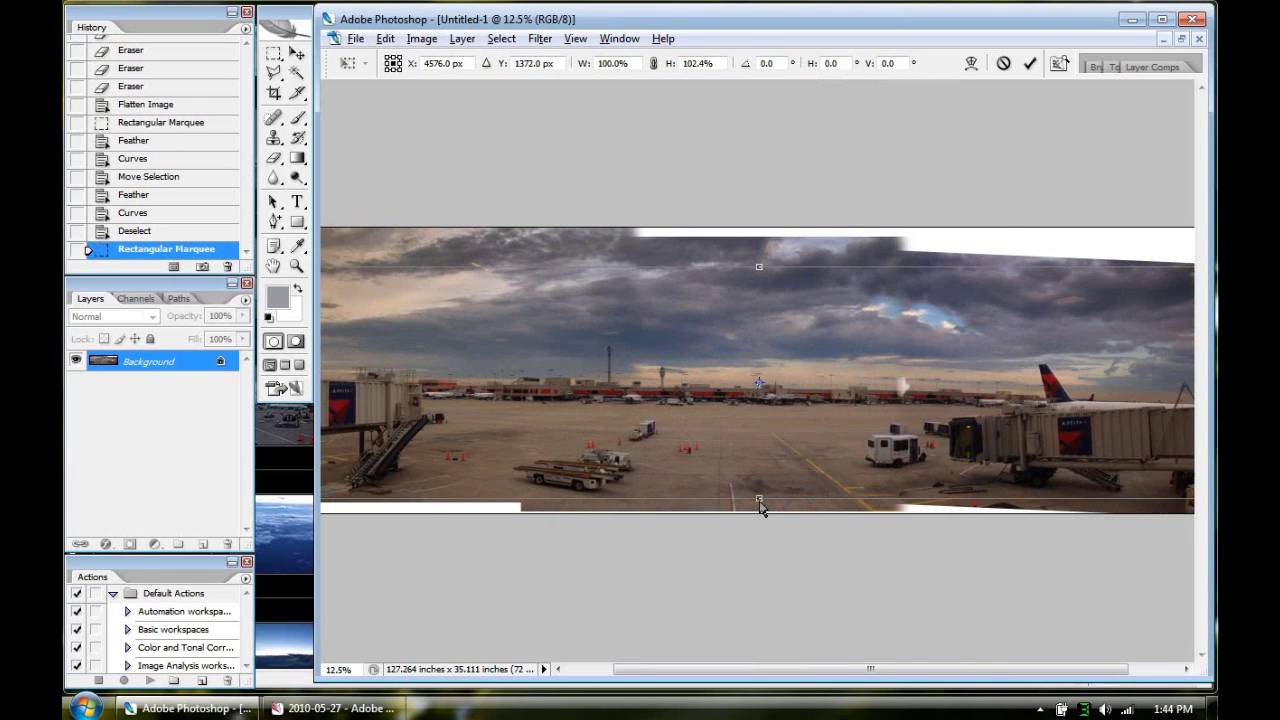
drag(760, 508, 761, 513)
key(ctrl+minus)
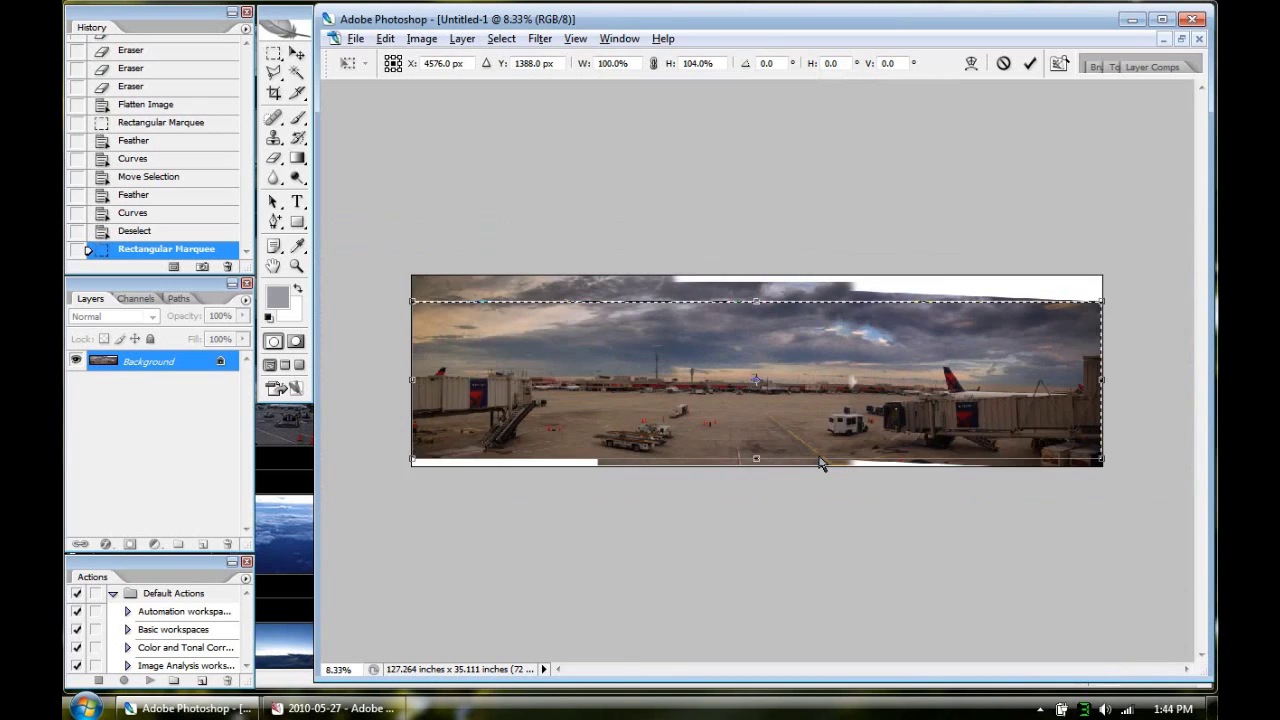
click(1029, 63)
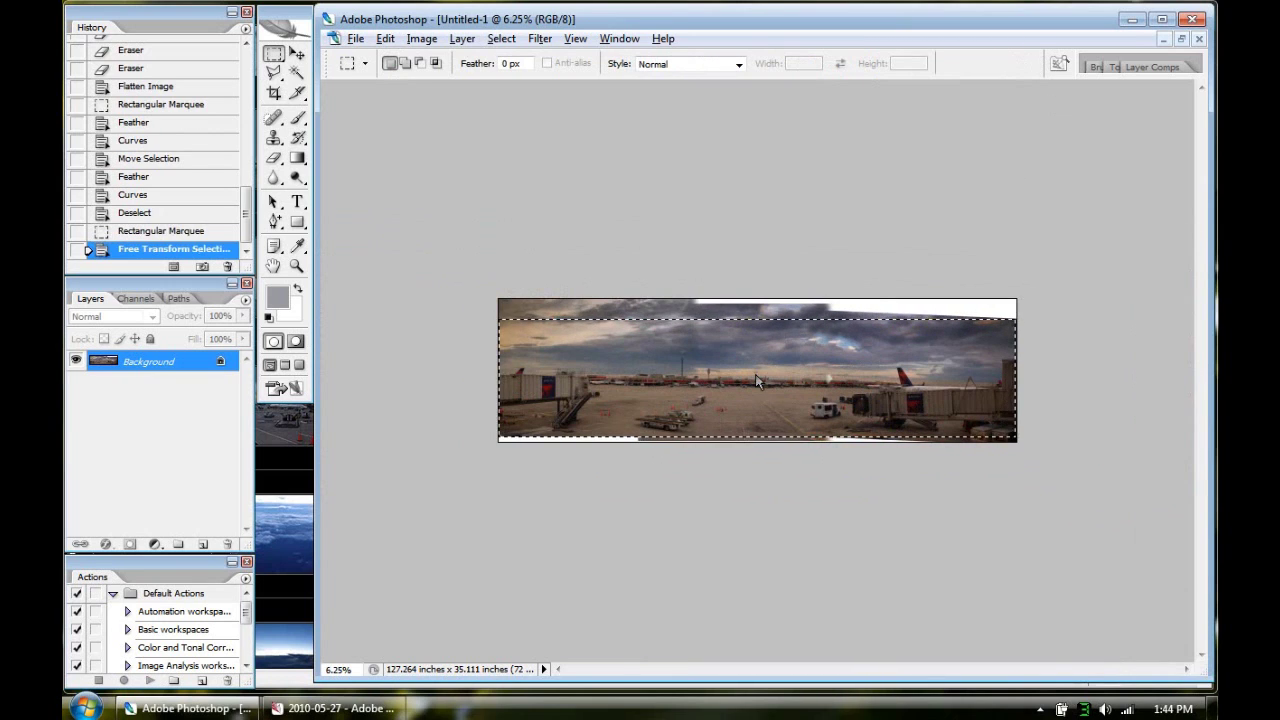
Step: Invert the selection and cut the ragged border strips, leaving them white
right_click(683, 361)
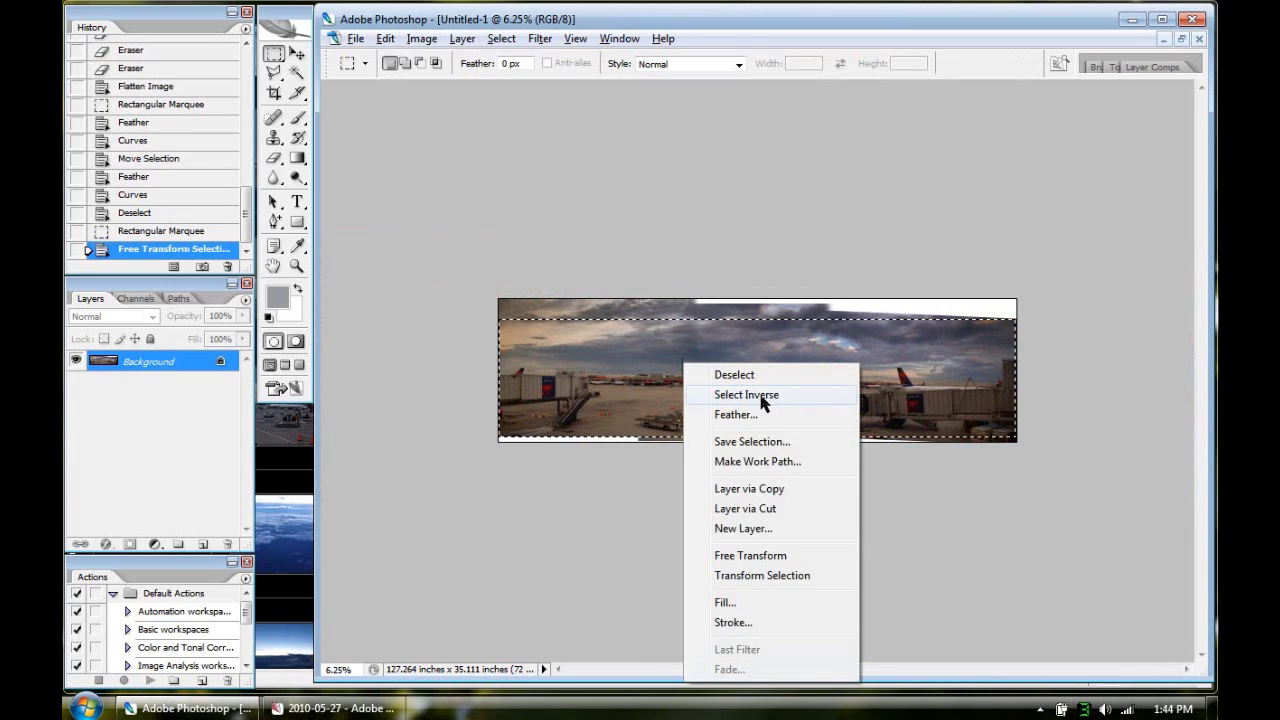
click(763, 396)
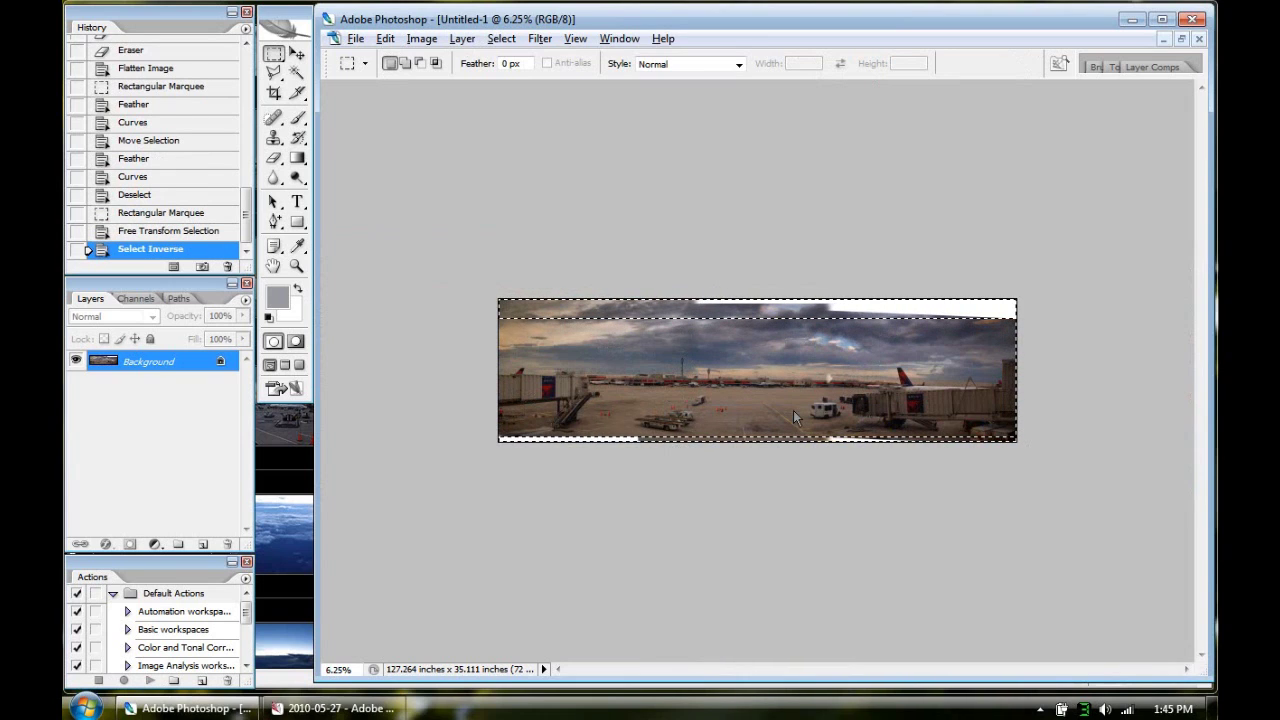
key(ctrl+x)
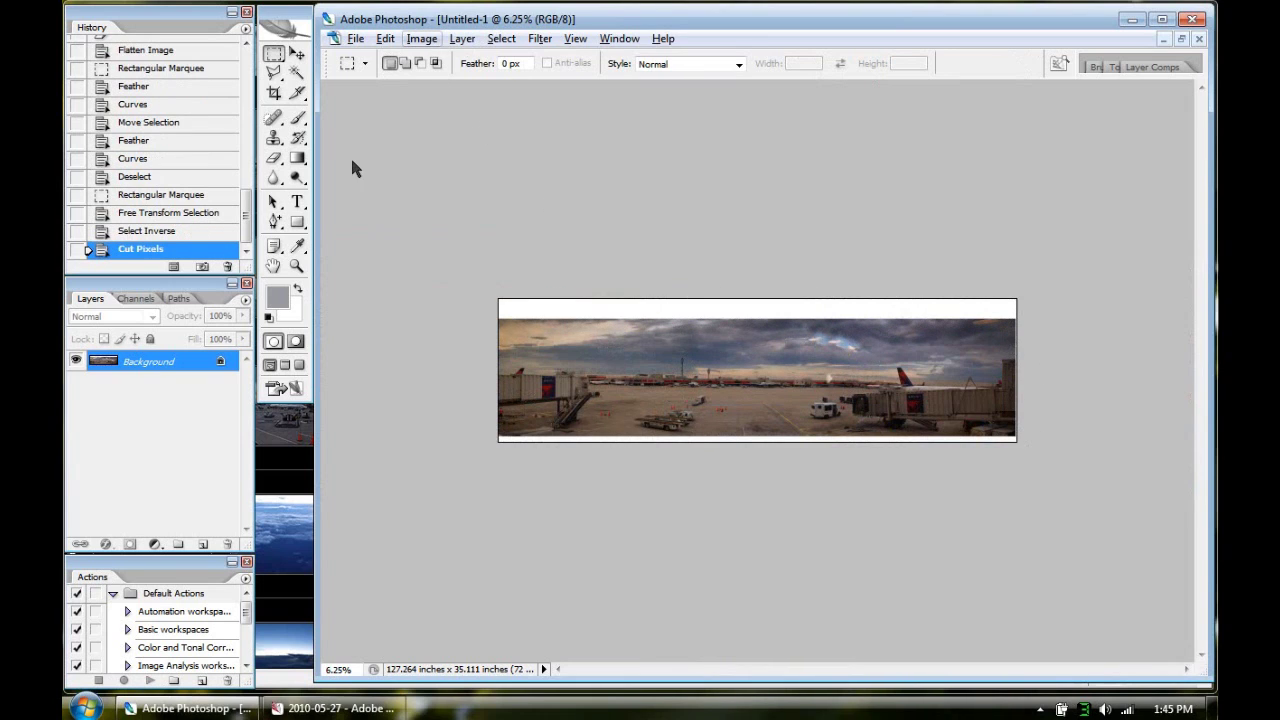
Step: Reset default colours and trim borders by top-left pixel colour to 127.111 × 28.917 inches
click(268, 317)
click(421, 38)
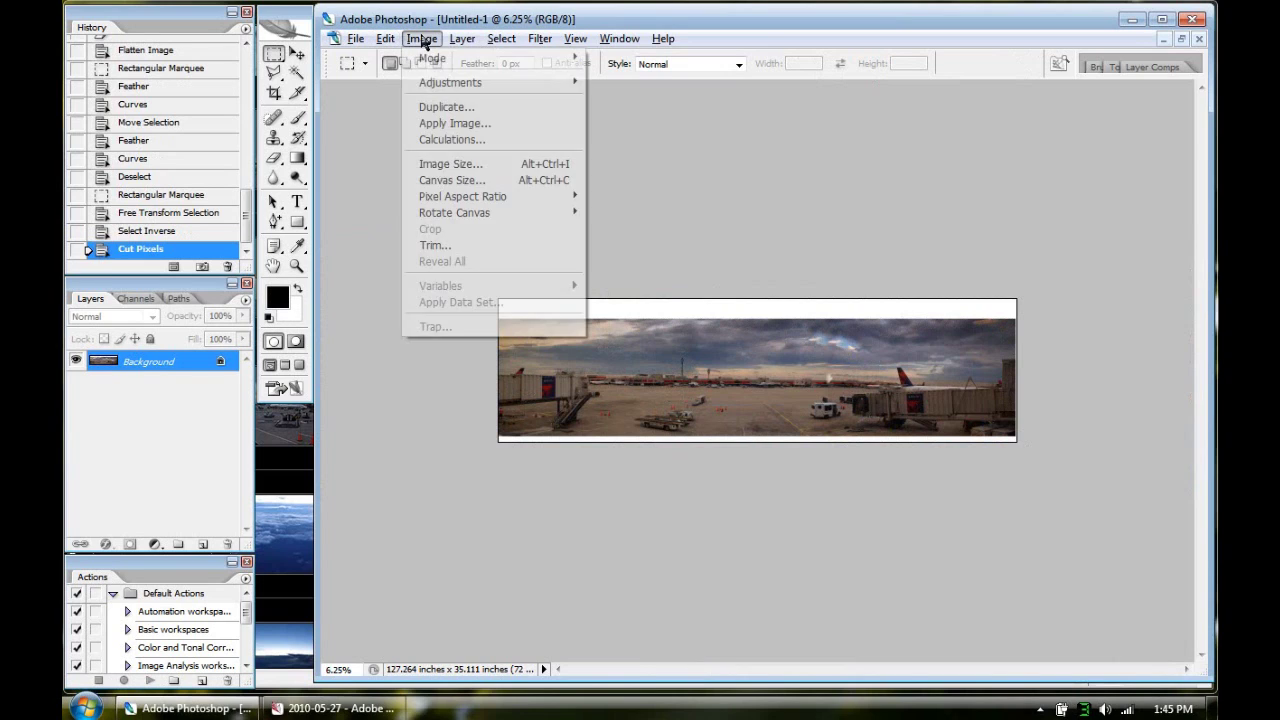
click(451, 253)
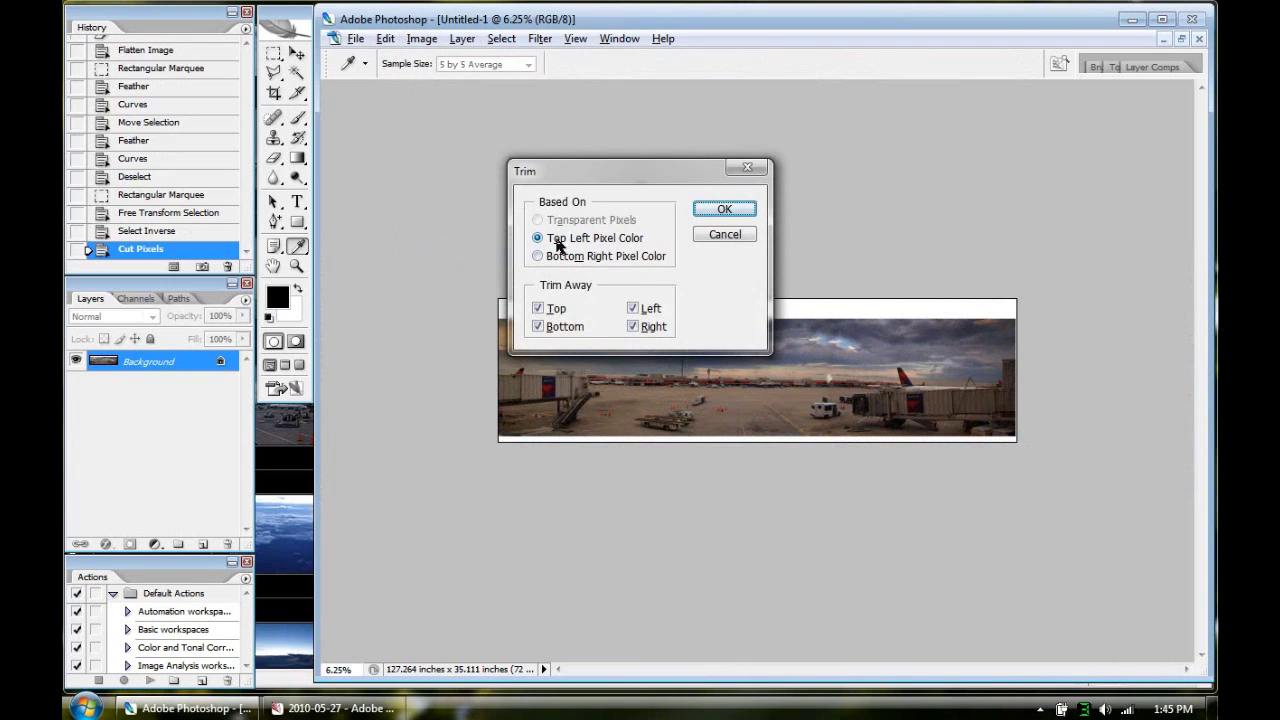
drag(638, 172, 817, 151)
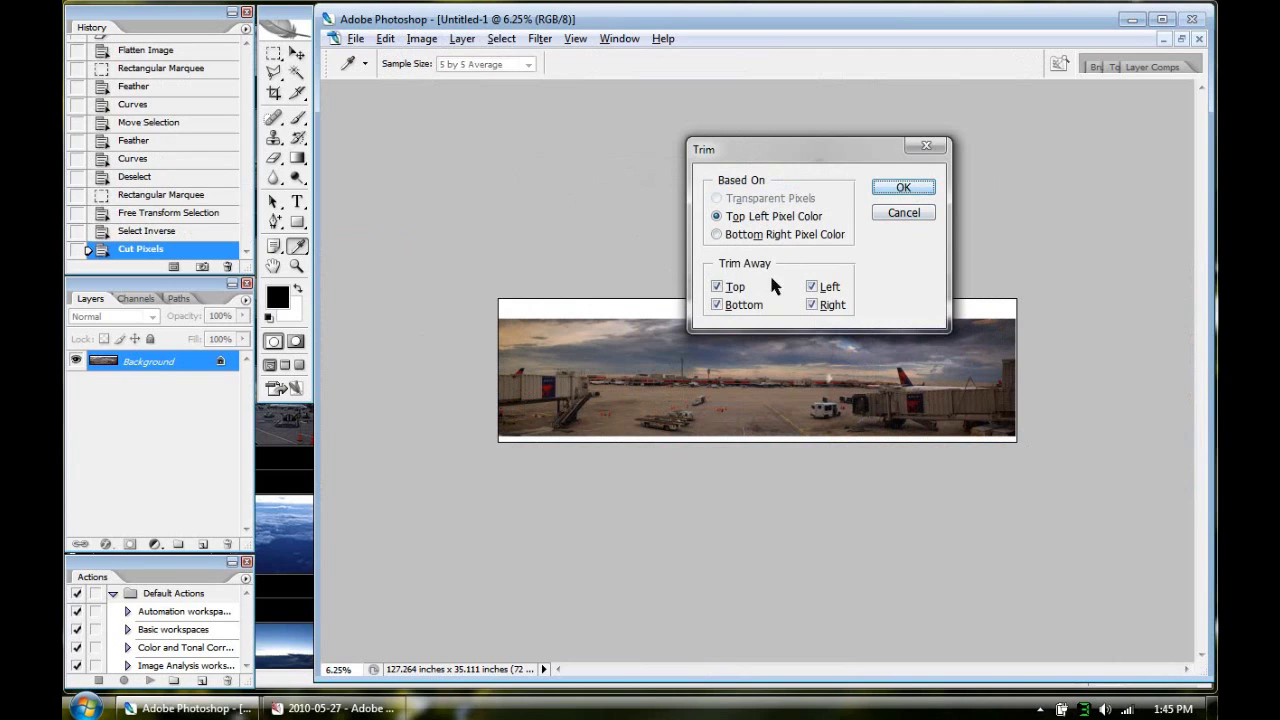
click(903, 188)
key(m)
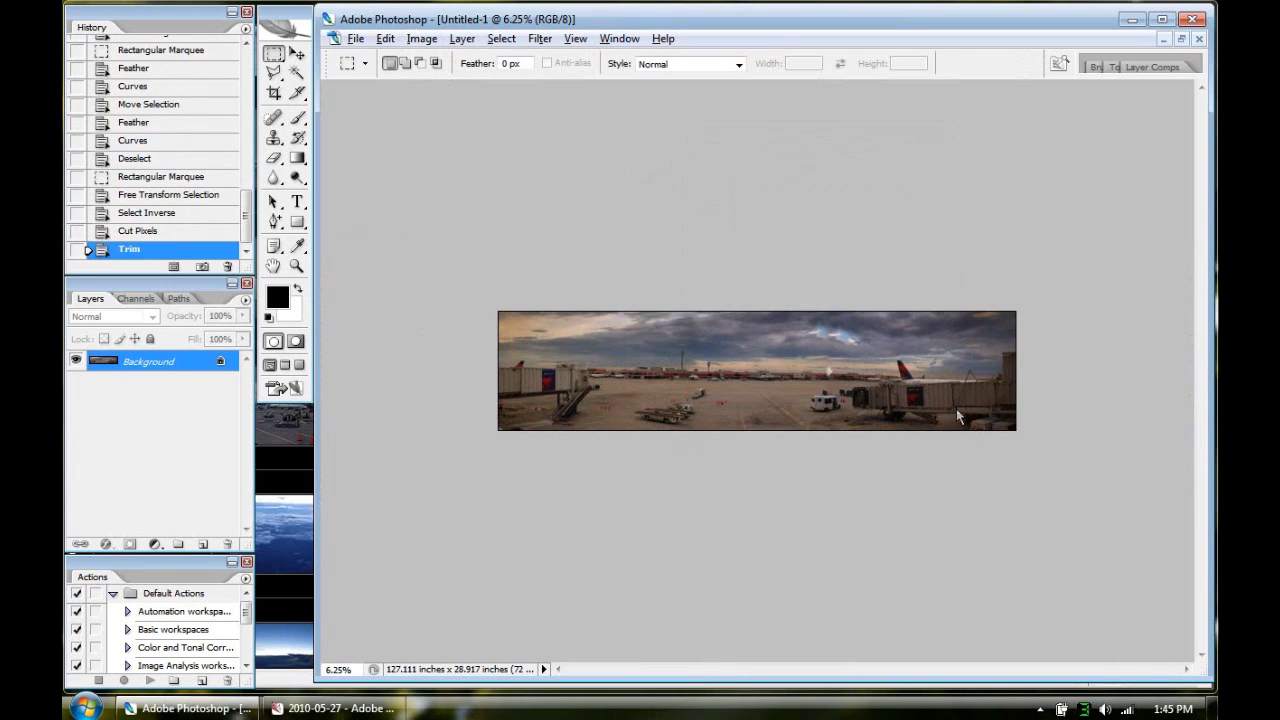
key(ctrl+plus)
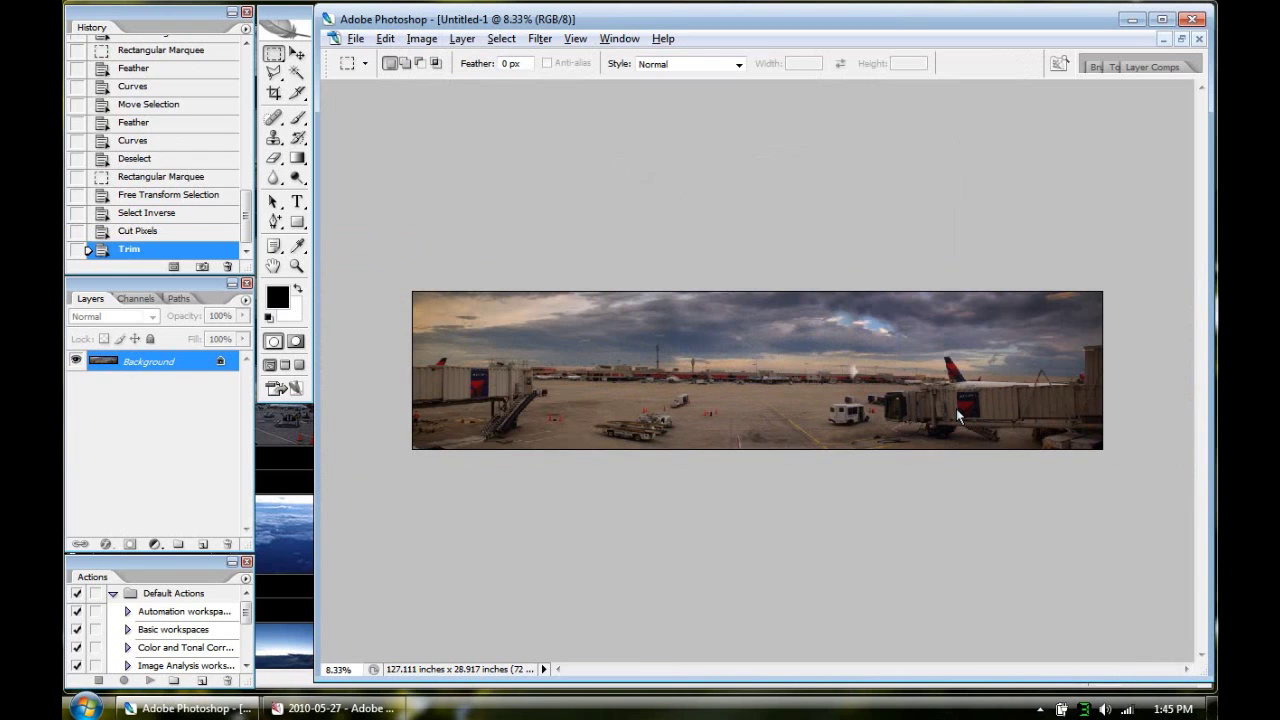
key(ctrl+plus)
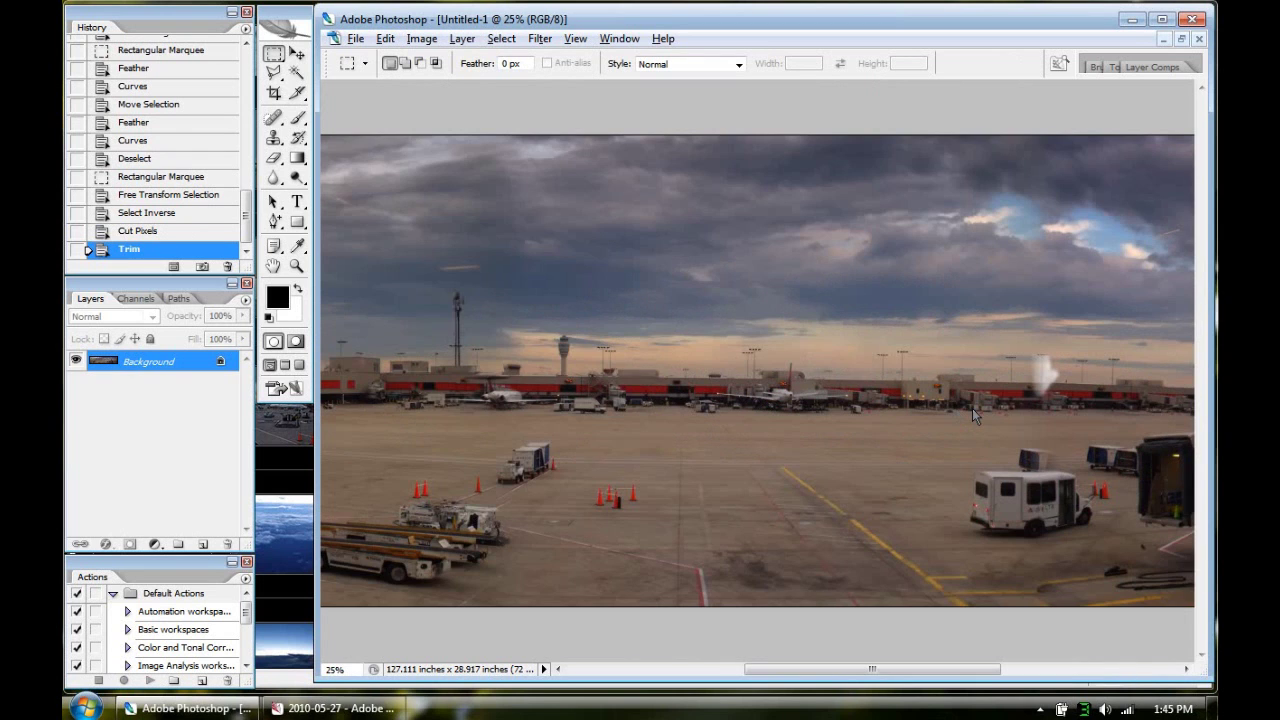
drag(972, 414, 640, 352)
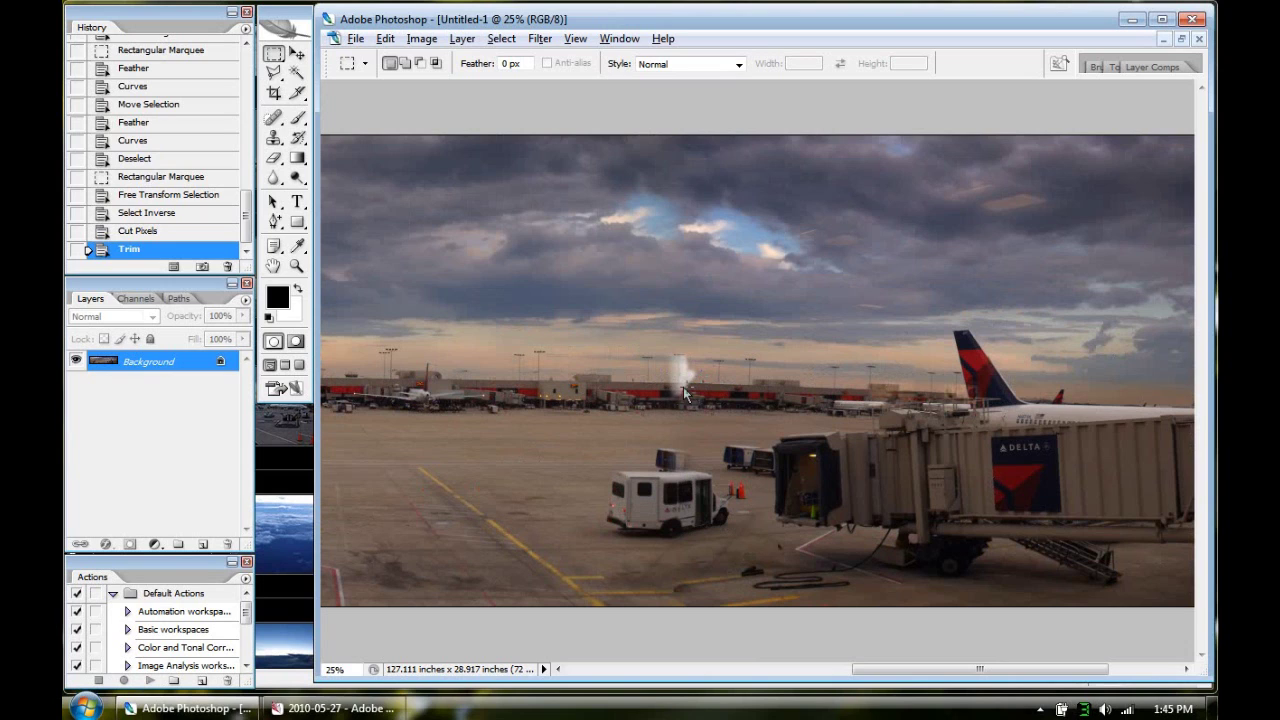
key(ctrl+minus)
key(ctrl+minus)
key(ctrl+minus)
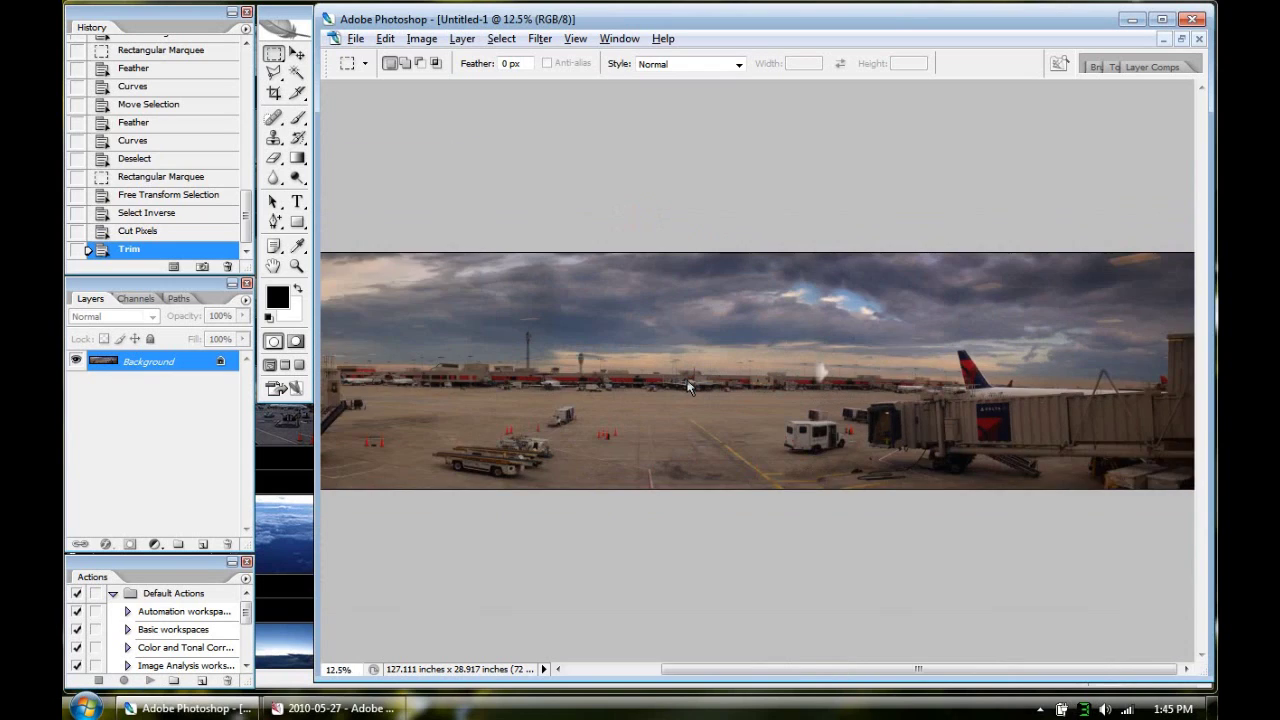